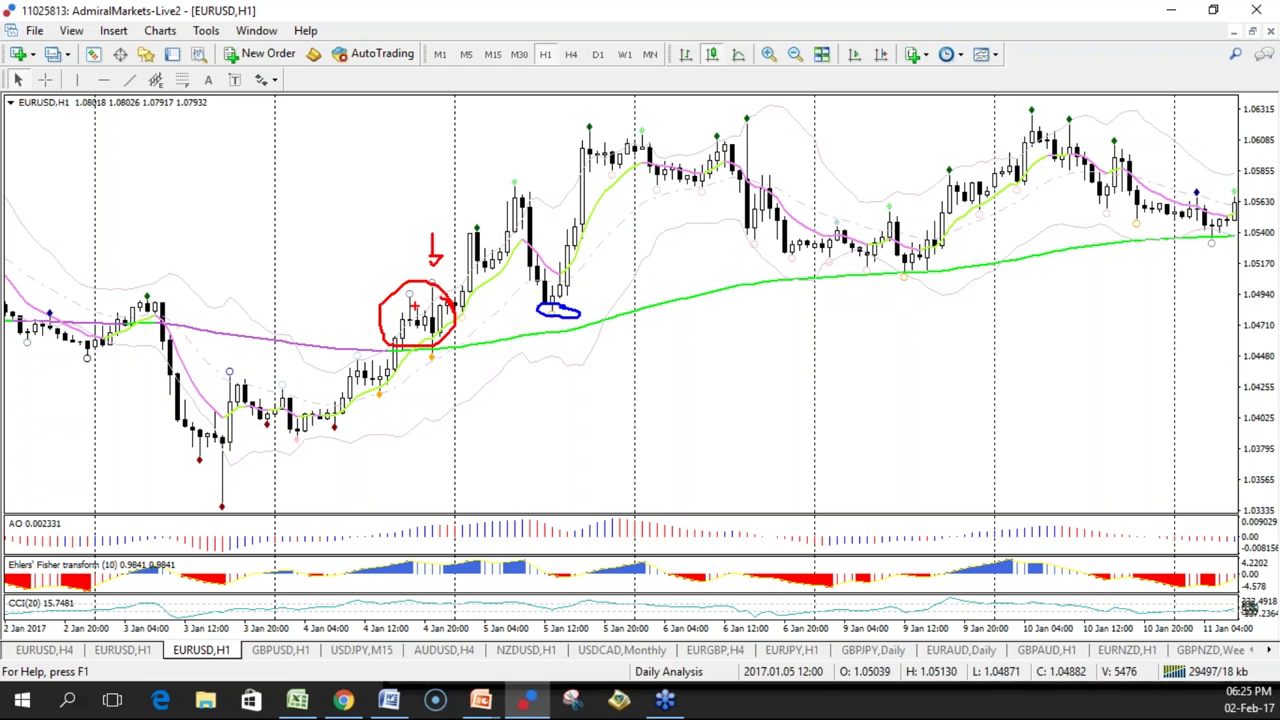
# - Clear the pen marks and examine the EURUSD H1 candles from 5 to 13 January 2017 at a larger scale
pyautogui.press('Escape')
pyautogui.moveTo(880, 374); pyautogui.dragTo(723, 374)
pyautogui.scroll(-2, 723, 374)
pyautogui.press('+')
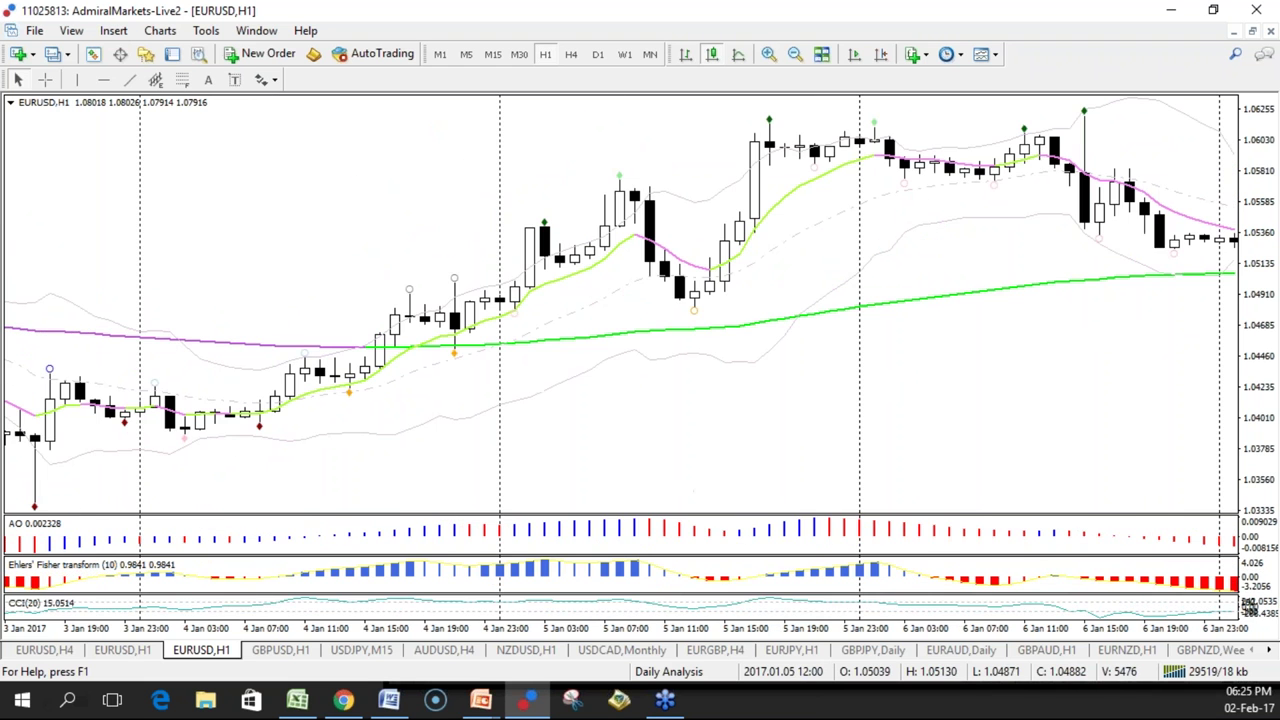
pyautogui.scroll(-3, 780, 630)
pyautogui.scroll(-5, 632, 452)
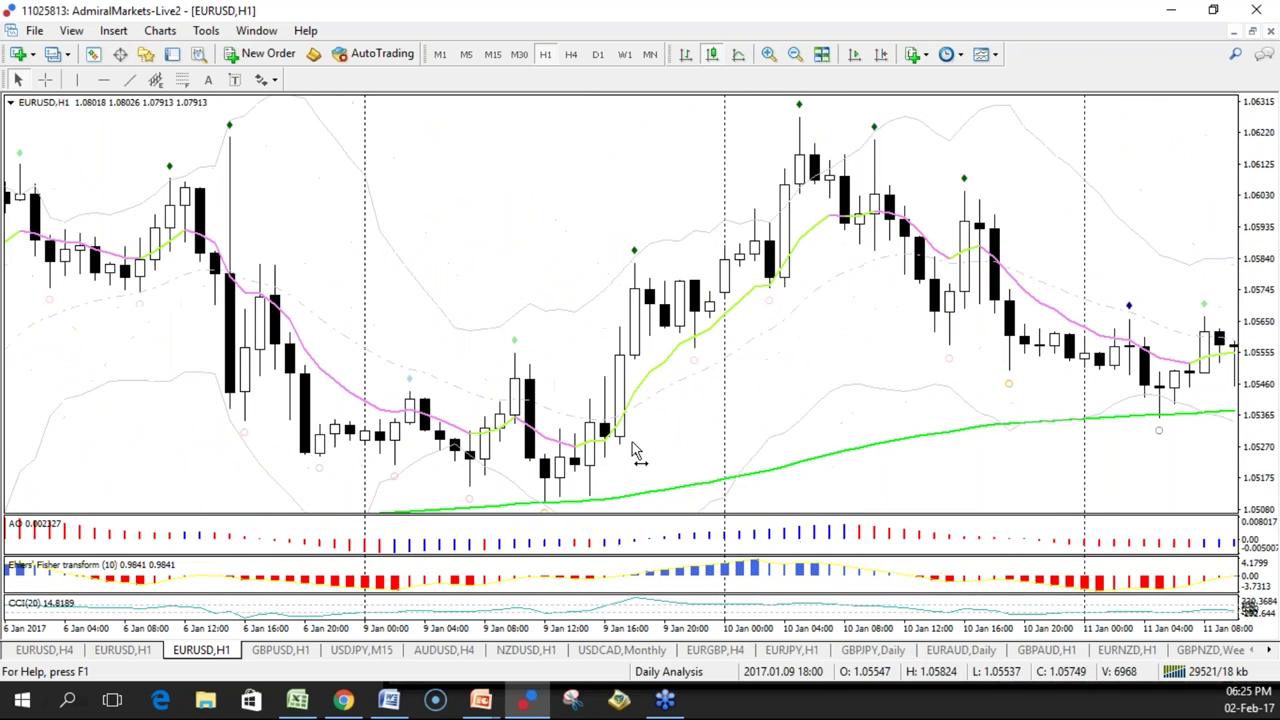
pyautogui.scroll(-5, 632, 452)
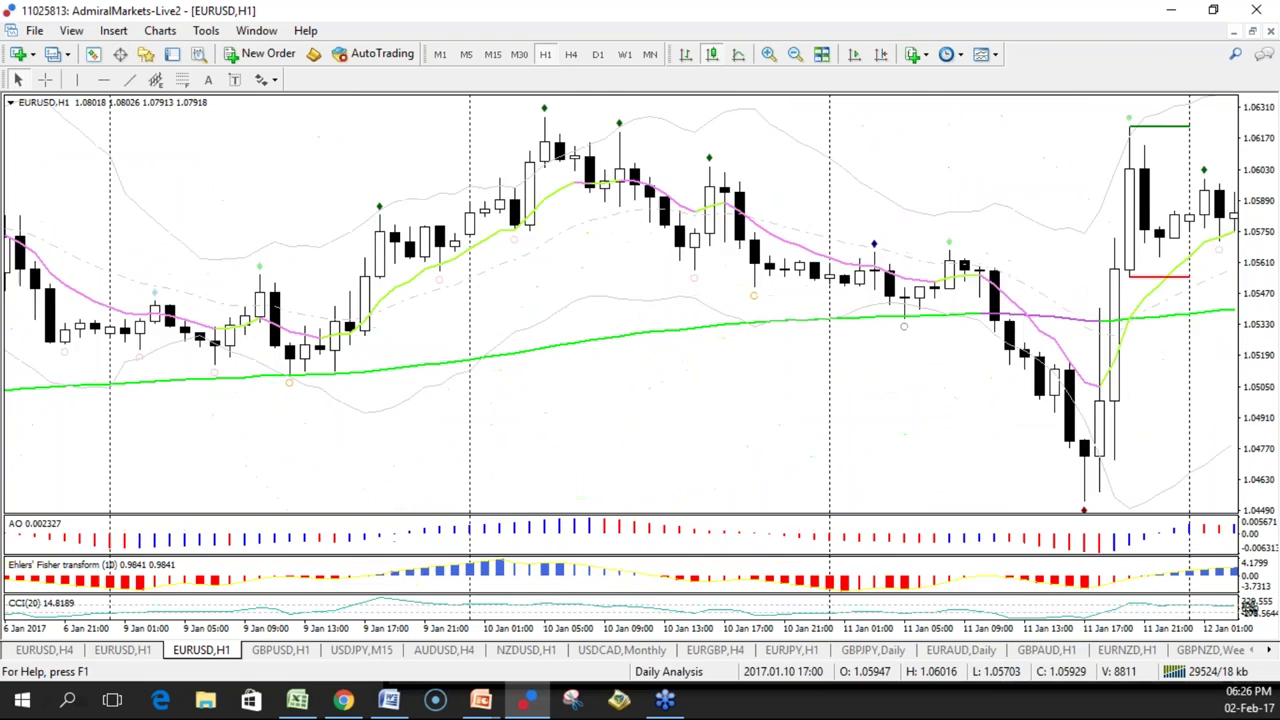
pyautogui.scroll(-2, 757, 429)
pyautogui.scroll(-3, 755, 250)
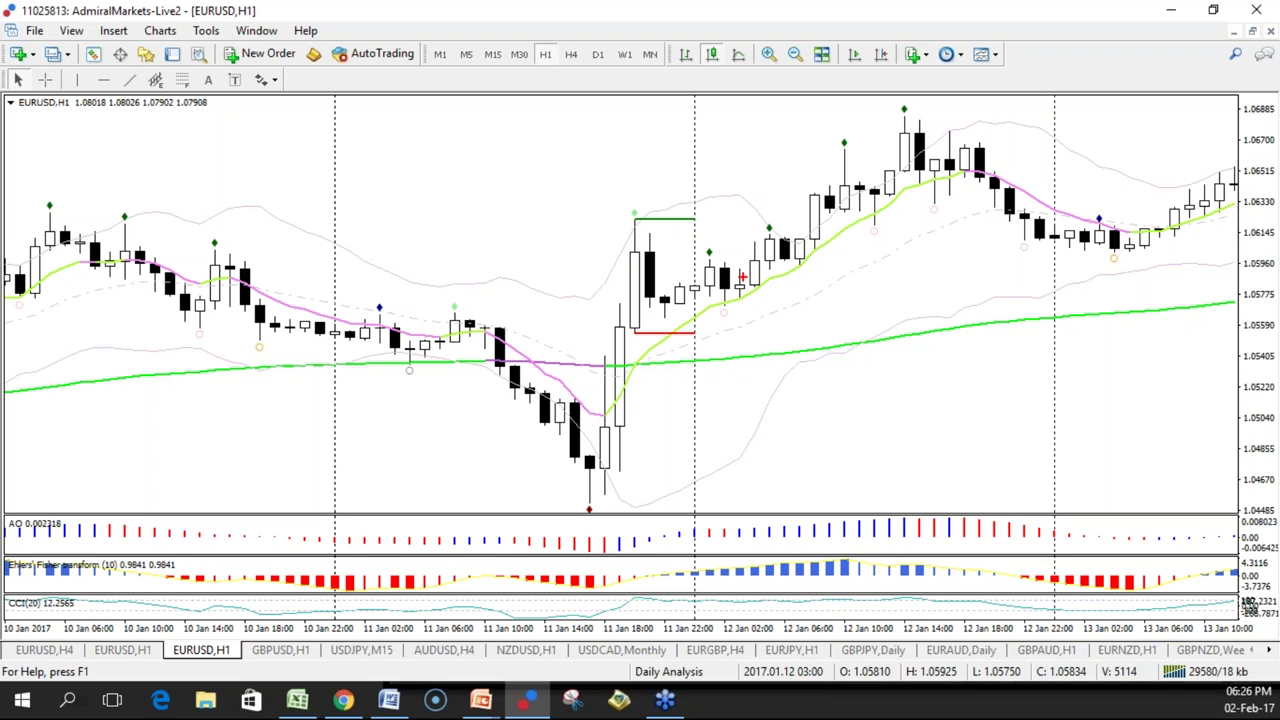
# - Circle the candles and fractal highs early on 12 January with the blue pen, and clear the marks
pyautogui.moveTo(761, 250)
pyautogui.mouseDown()
pyautogui.moveTo(752, 286)
pyautogui.moveTo(783, 245)
pyautogui.moveTo(762, 240)
pyautogui.moveTo(786, 248)
pyautogui.mouseUp()
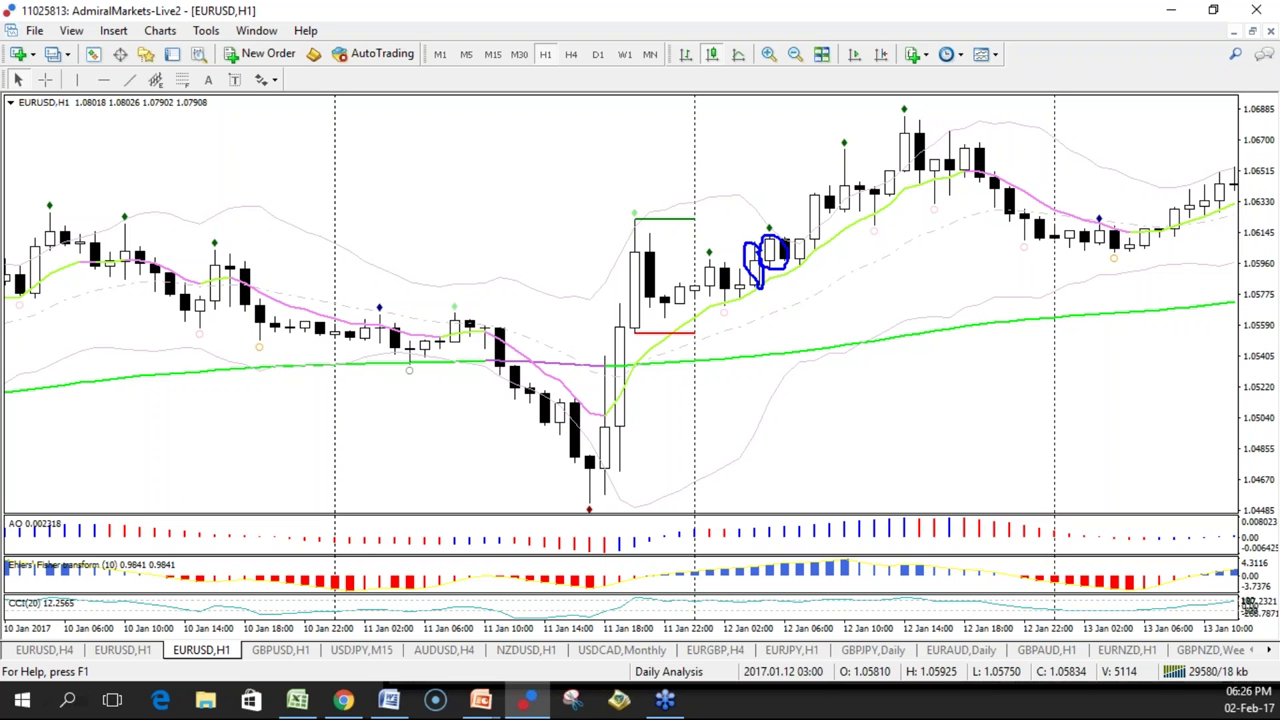
pyautogui.moveTo(699, 251); pyautogui.dragTo(715, 256)
pyautogui.press('Escape')
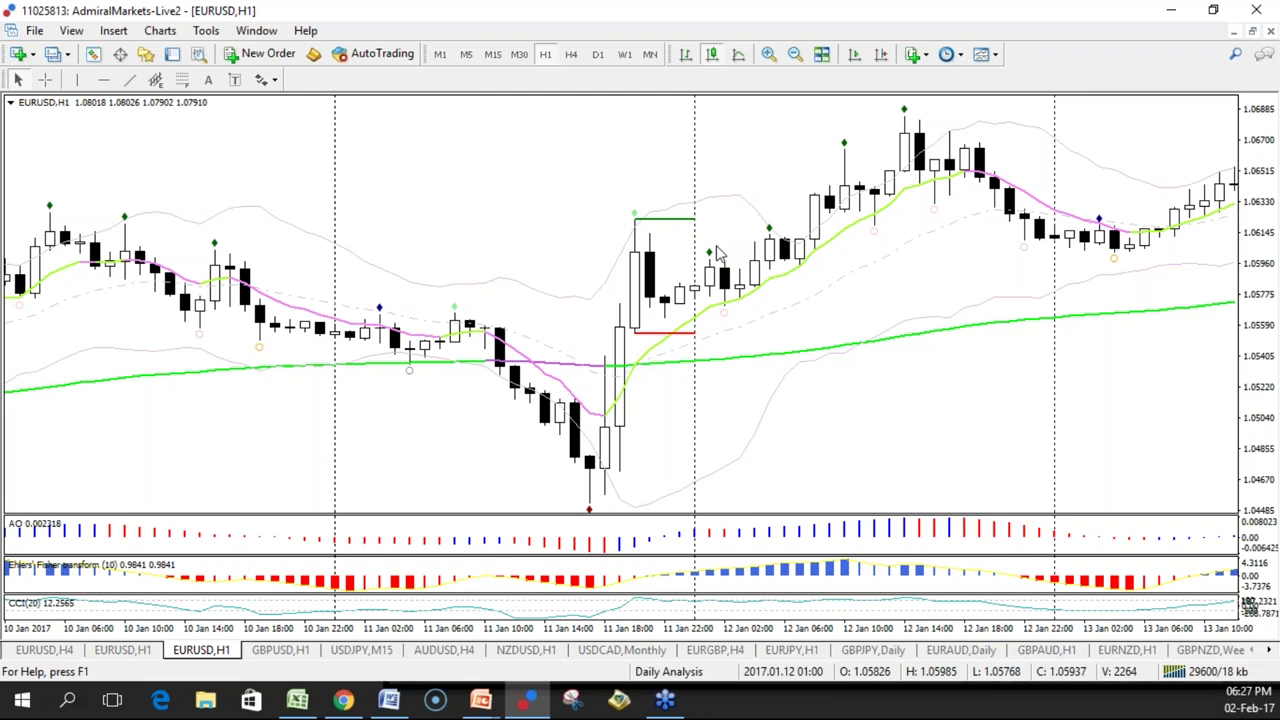
# - Draw a long blue ellipse around the descending fractal highs of 13 to 16 January, and clear it
pyautogui.scroll(-5, 838, 290)
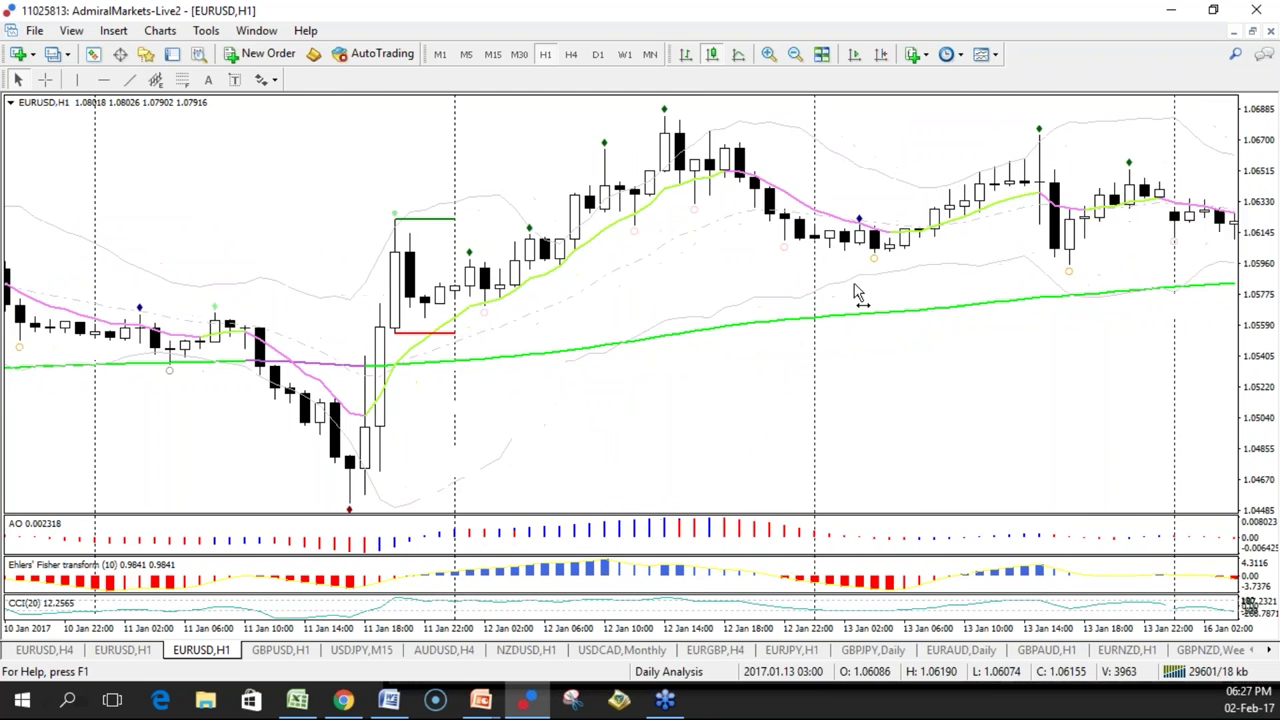
pyautogui.scroll(-4, 816, 291)
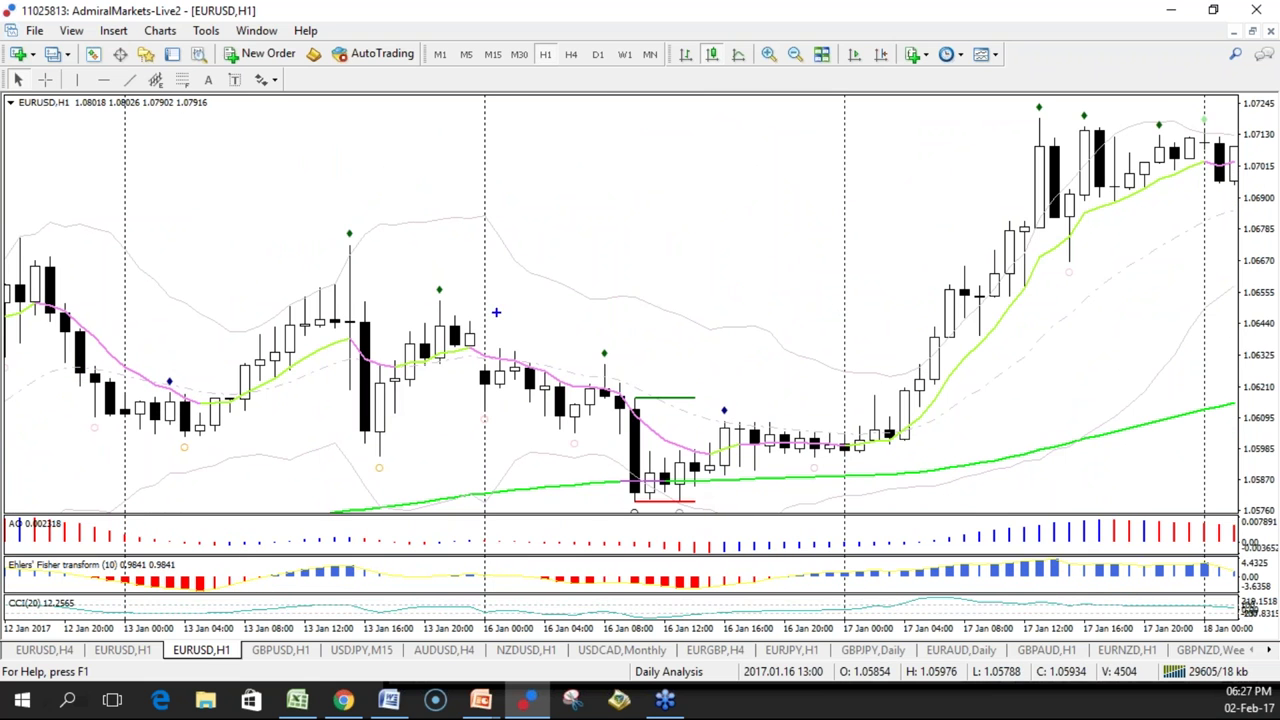
pyautogui.moveTo(315, 229)
pyautogui.mouseDown()
pyautogui.moveTo(630, 414)
pyautogui.moveTo(738, 425)
pyautogui.moveTo(603, 331)
pyautogui.moveTo(418, 250)
pyautogui.moveTo(324, 226)
pyautogui.mouseUp()
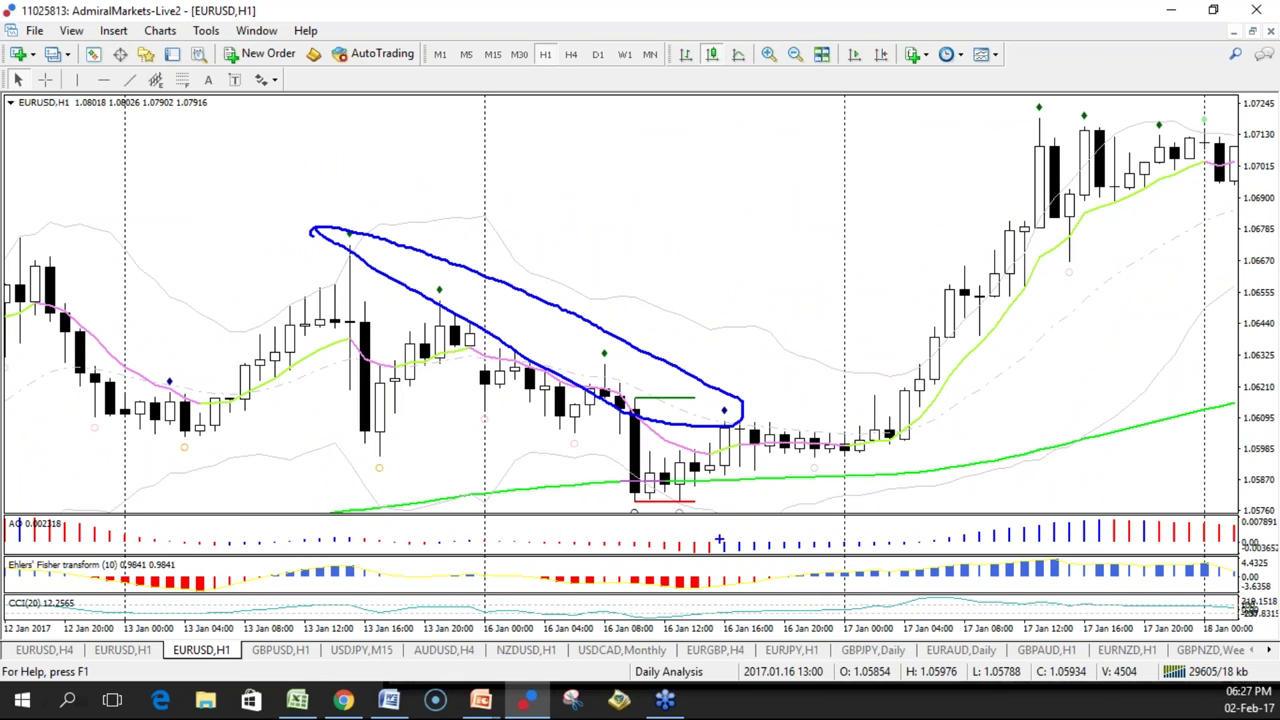
pyautogui.press('Escape')
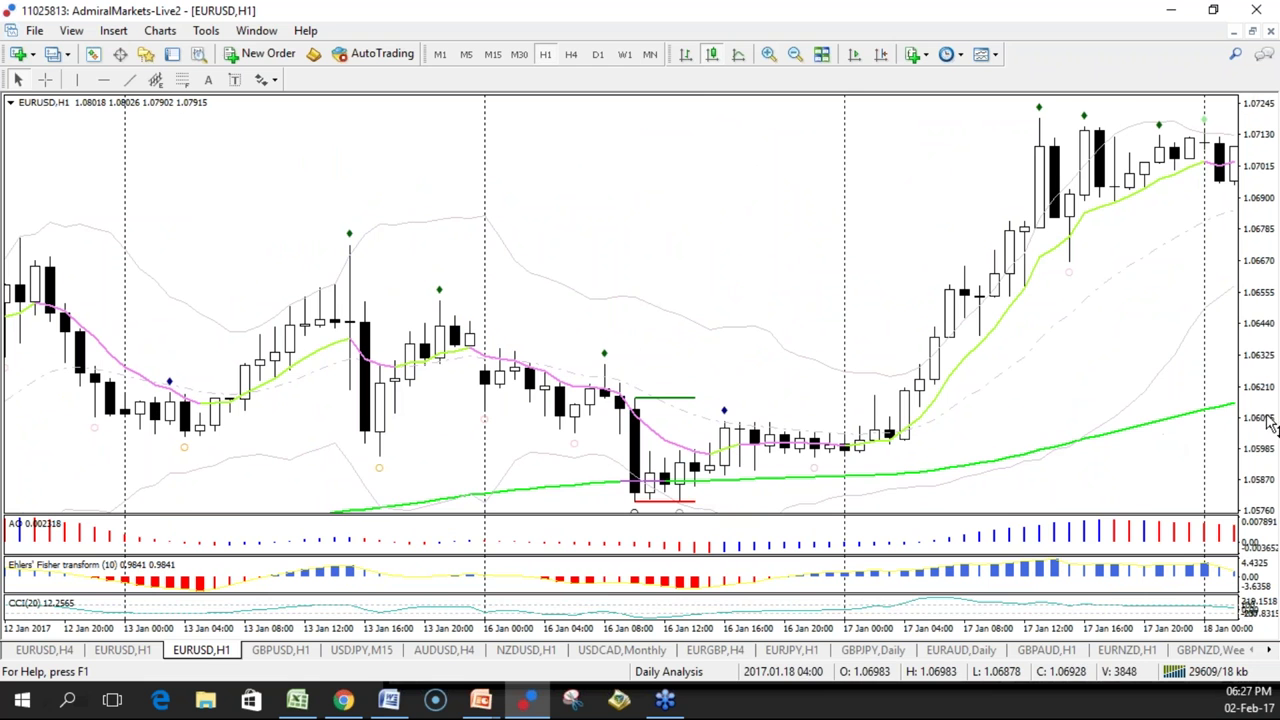
# - Compress the price scale slightly and temporarily mark the 16 January lows along the red support line with the blue pen
pyautogui.moveTo(1270, 424); pyautogui.dragTo(1270, 437)
pyautogui.moveTo(702, 474)
pyautogui.mouseDown()
pyautogui.moveTo(662, 484)
pyautogui.moveTo(710, 506)
pyautogui.moveTo(686, 478)
pyautogui.mouseUp()
pyautogui.press('Escape')
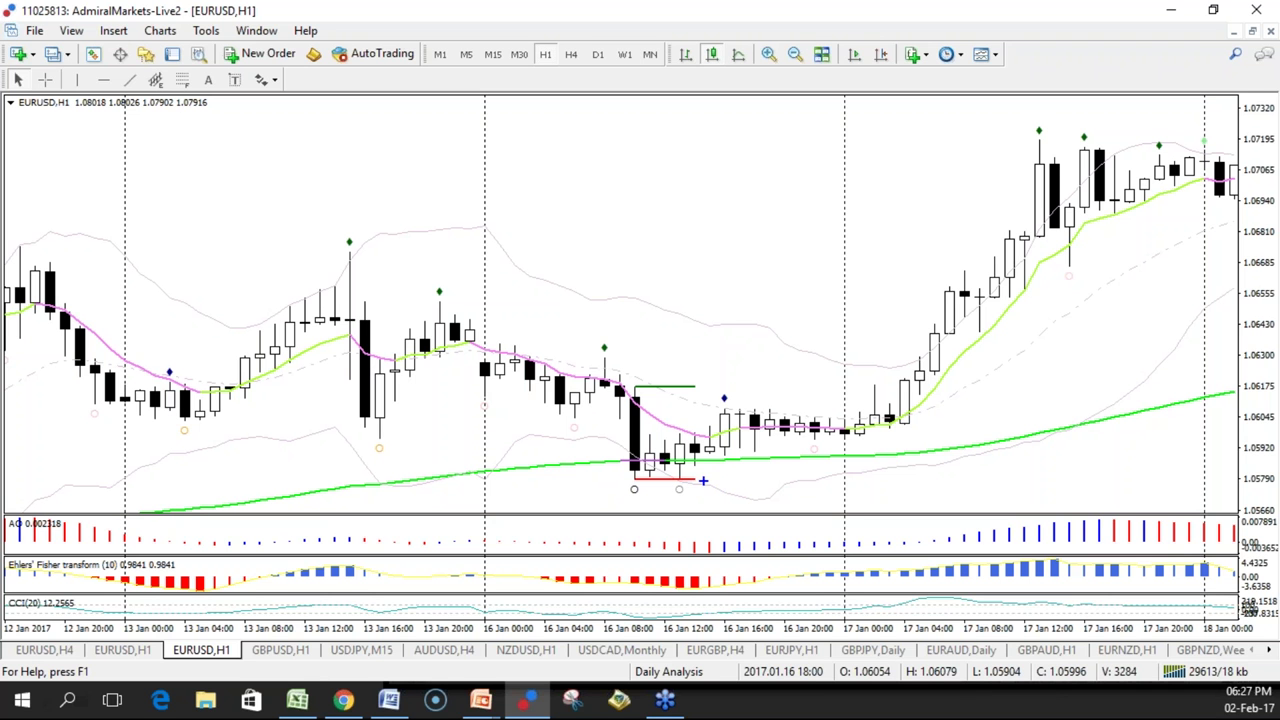
pyautogui.moveTo(678, 487)
pyautogui.mouseDown()
pyautogui.moveTo(652, 471)
pyautogui.moveTo(708, 479)
pyautogui.mouseUp()
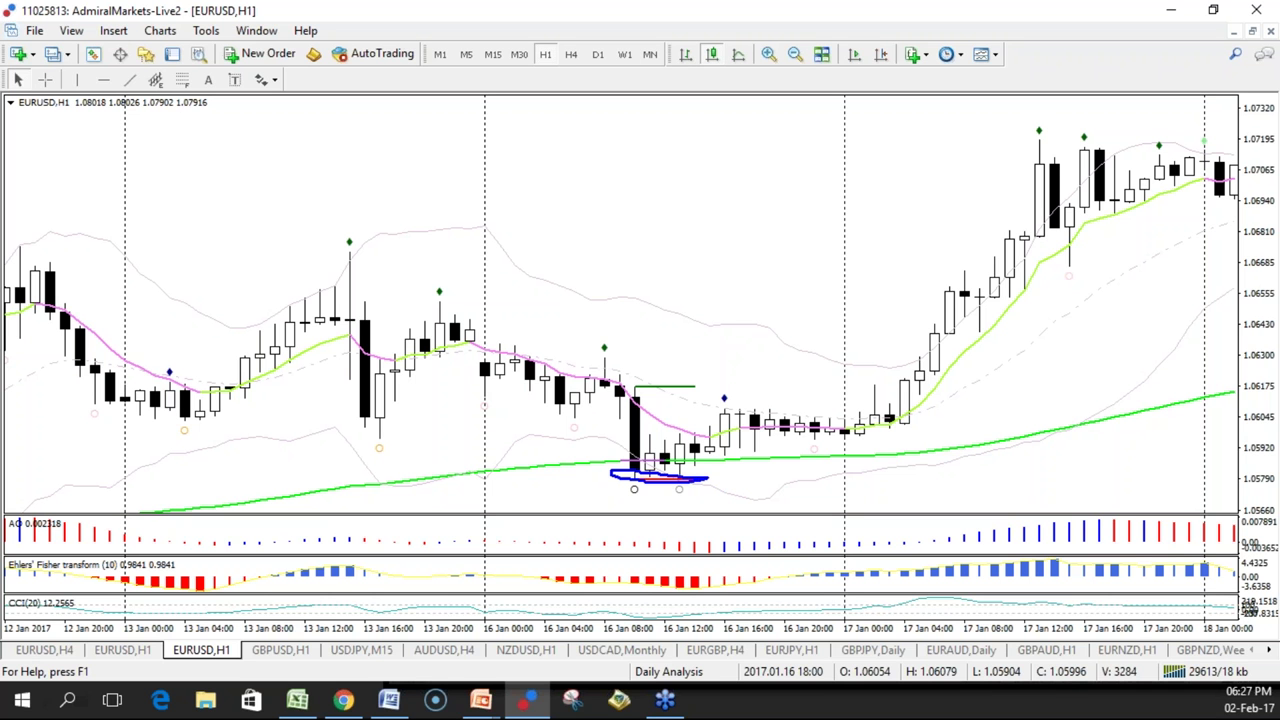
pyautogui.press('Escape')
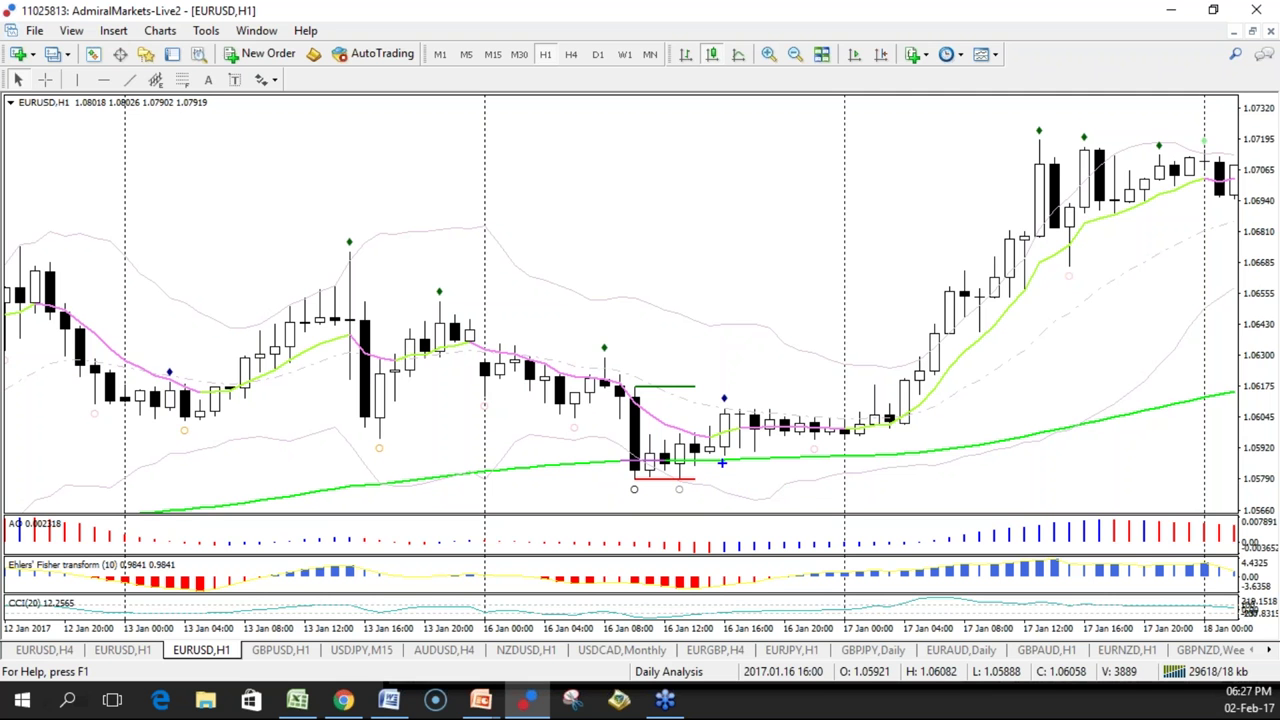
# - Circle the candles after the 16 January fractal high and the lows at the red line, add a rising arrow, and clear the drawing
pyautogui.moveTo(746, 401)
pyautogui.mouseDown()
pyautogui.moveTo(703, 395)
pyautogui.moveTo(749, 396)
pyautogui.mouseUp()
pyautogui.press('Escape')
pyautogui.moveTo(771, 432)
pyautogui.mouseDown()
pyautogui.moveTo(762, 442)
pyautogui.moveTo(776, 418)
pyautogui.mouseUp()
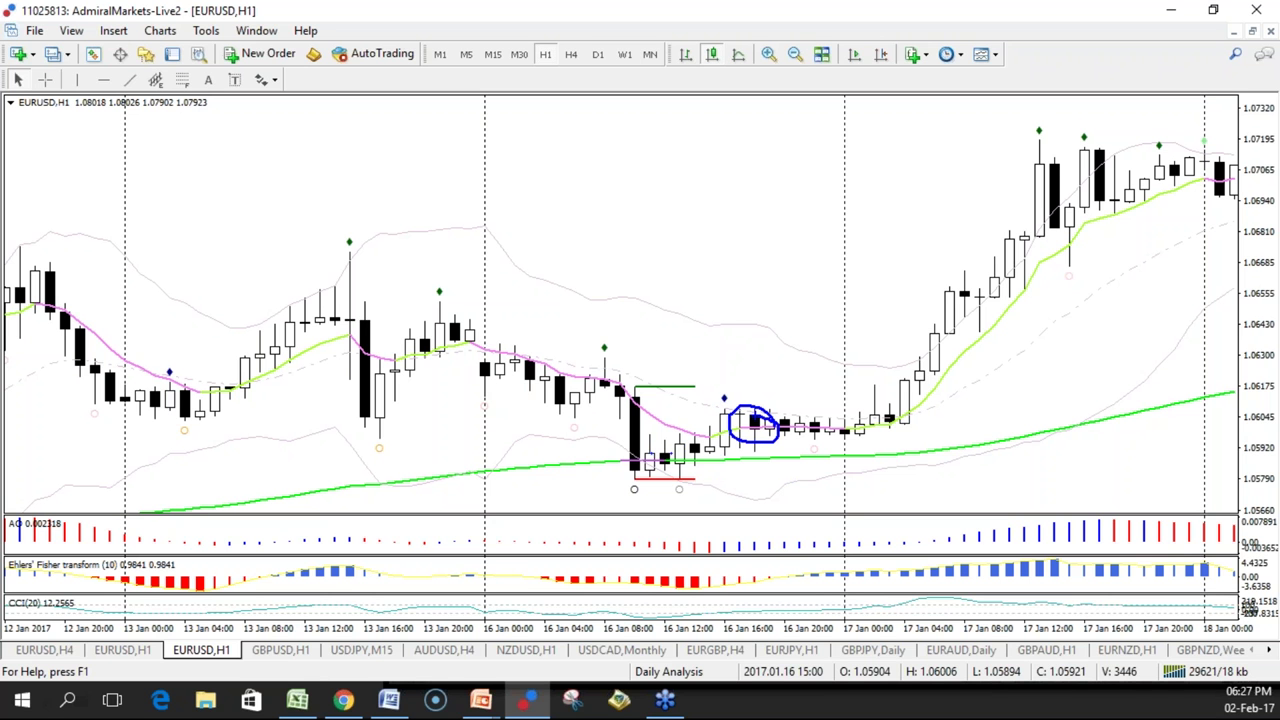
pyautogui.moveTo(683, 476); pyautogui.dragTo(700, 492)
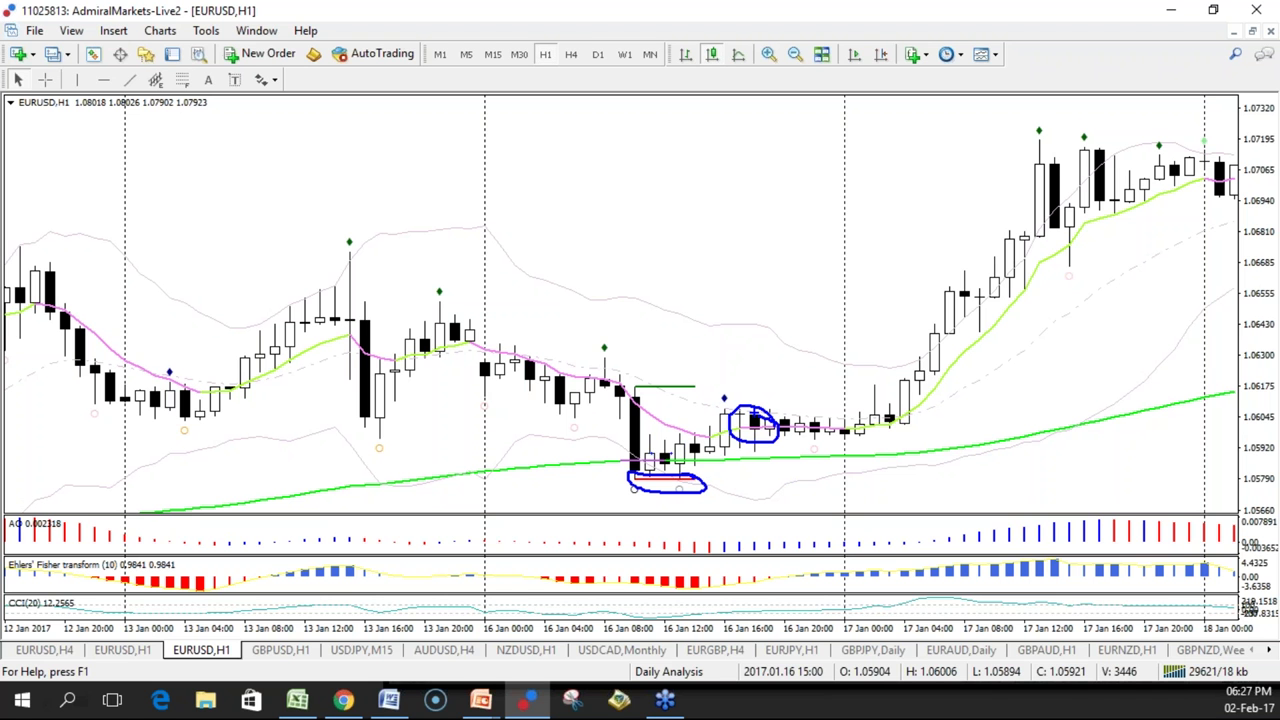
pyautogui.moveTo(754, 416); pyautogui.dragTo(868, 262)
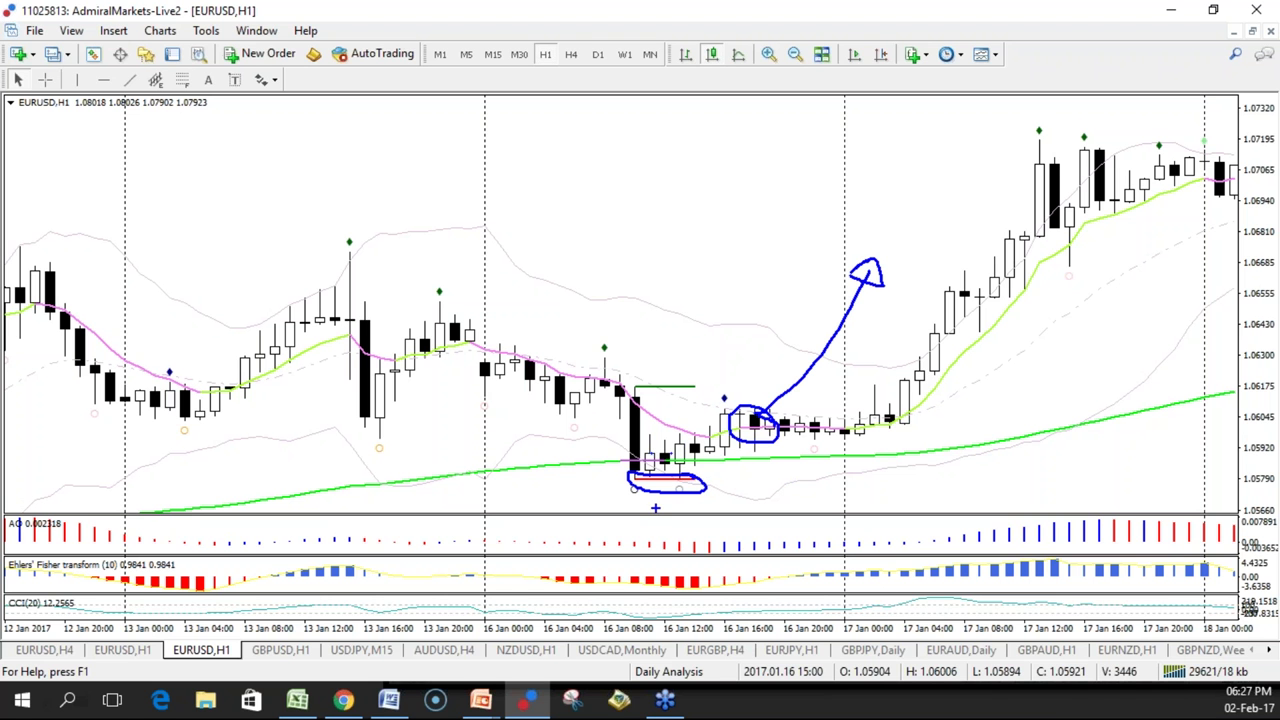
pyautogui.press('Escape')
# - Review the H1 candles up to 26 January, switch the chart to the H4 timeframe and go back to mid-January
pyautogui.moveTo(1086, 400); pyautogui.dragTo(894, 357)
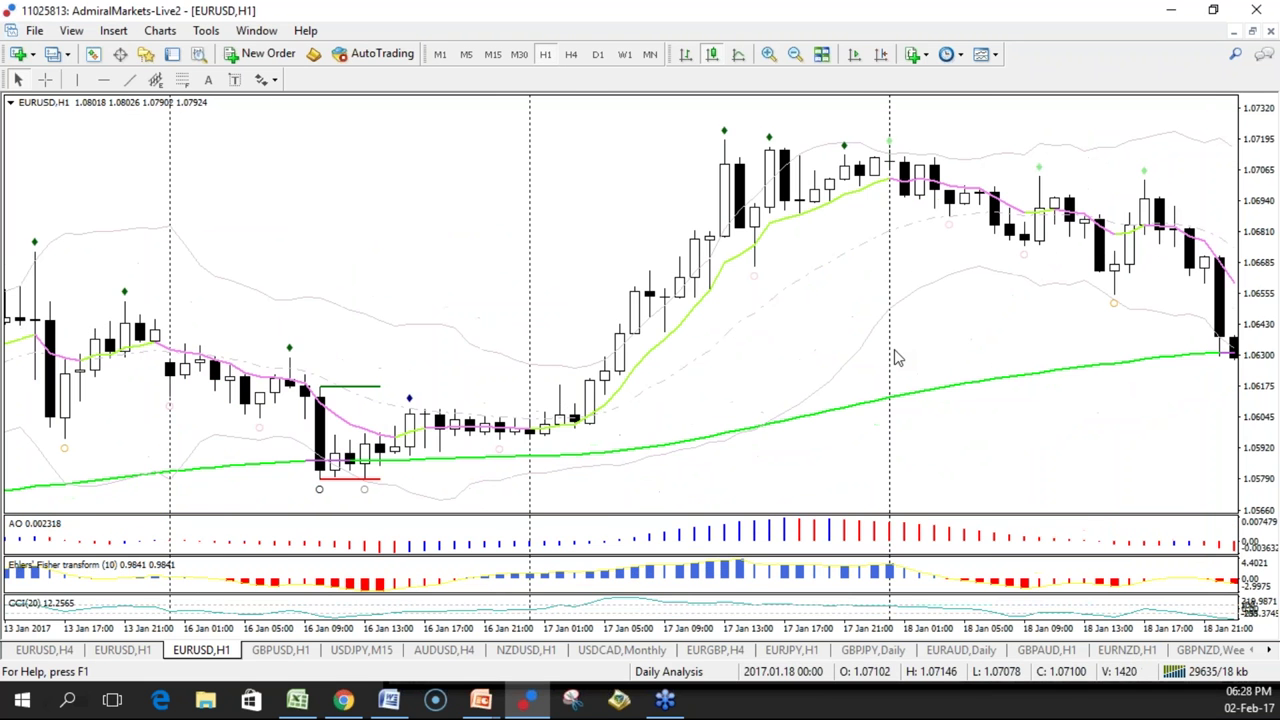
pyautogui.moveTo(1003, 346); pyautogui.dragTo(430, 318)
pyautogui.moveTo(1037, 403); pyautogui.dragTo(930, 420)
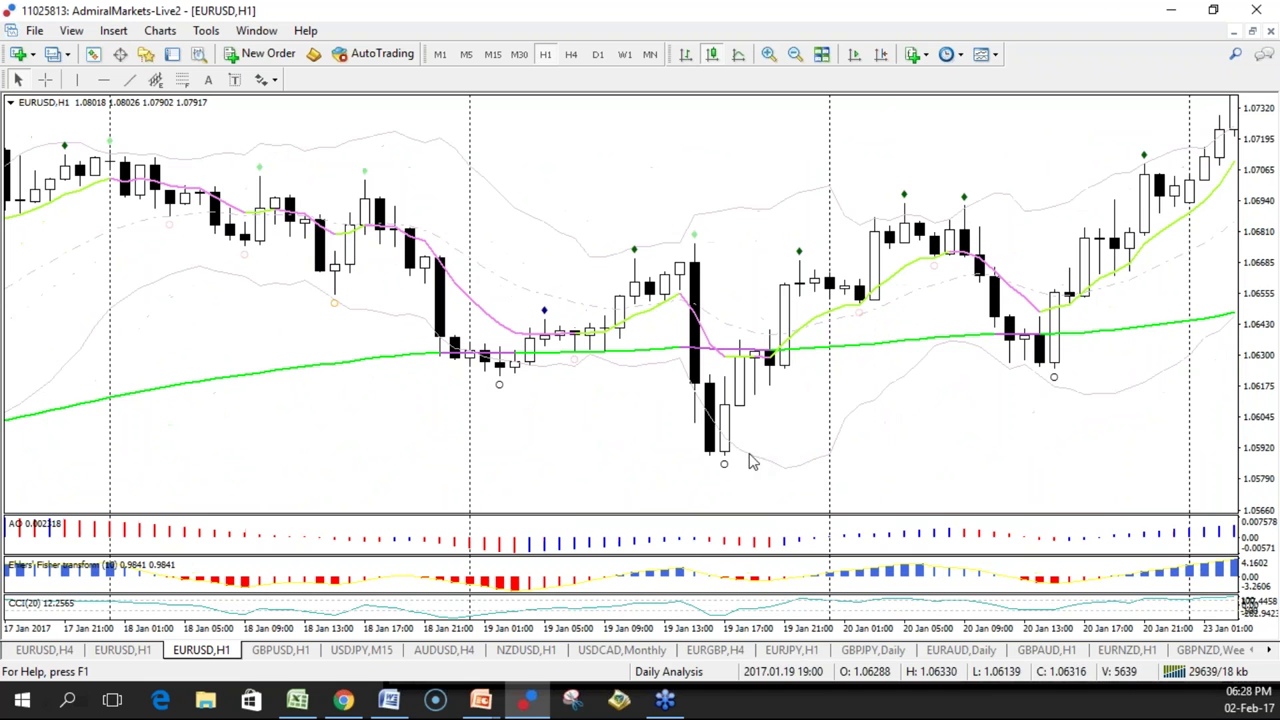
pyautogui.moveTo(1014, 440); pyautogui.dragTo(597, 410)
pyautogui.moveTo(774, 397); pyautogui.dragTo(297, 405)
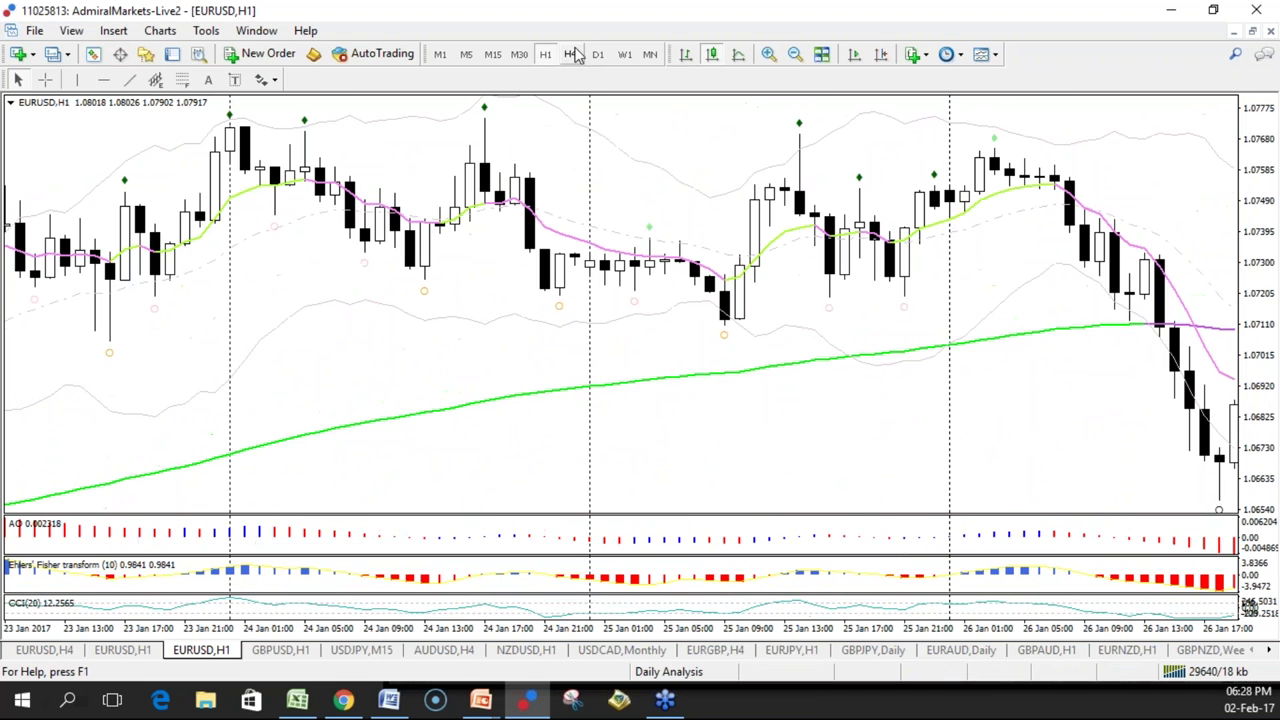
pyautogui.click(571, 55)
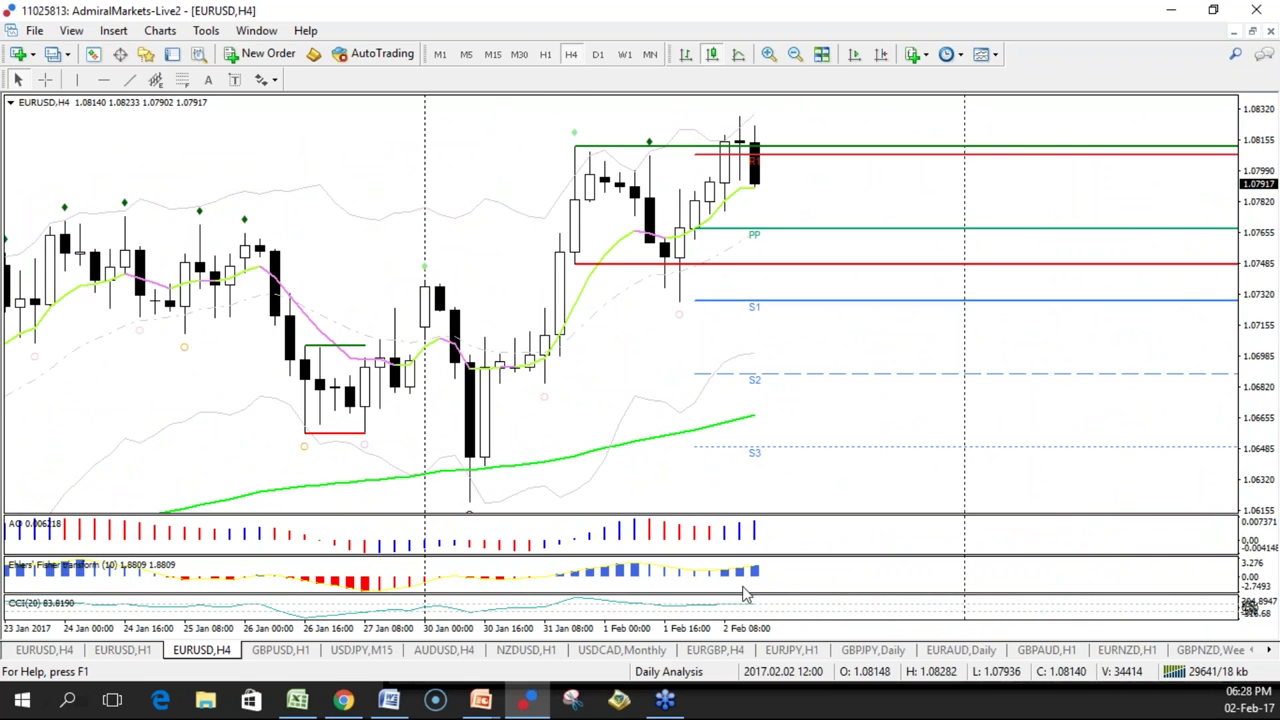
pyautogui.scroll(10, 917, 429)
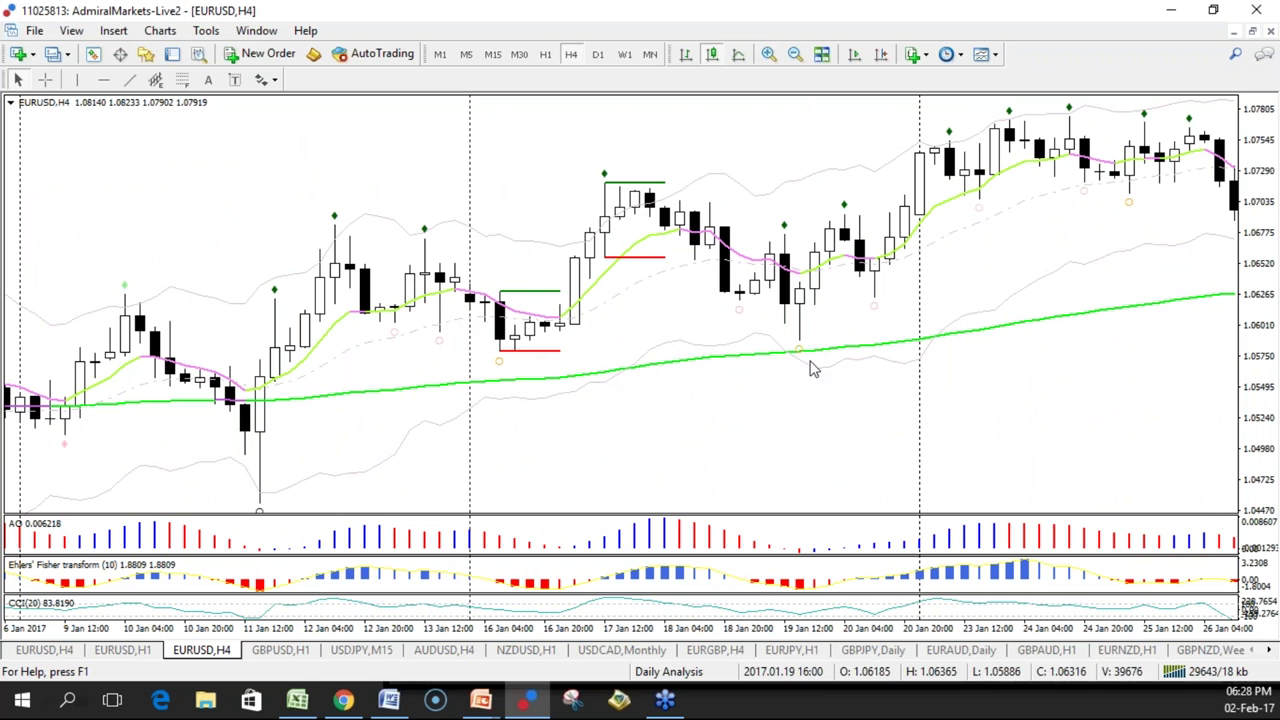
# - Circle the 19 January low, number the two following candles, draw an arrow back from the 20 January candle, and erase everything
pyautogui.moveTo(807, 344)
pyautogui.moveTo(807, 344); pyautogui.dragTo(816, 319)
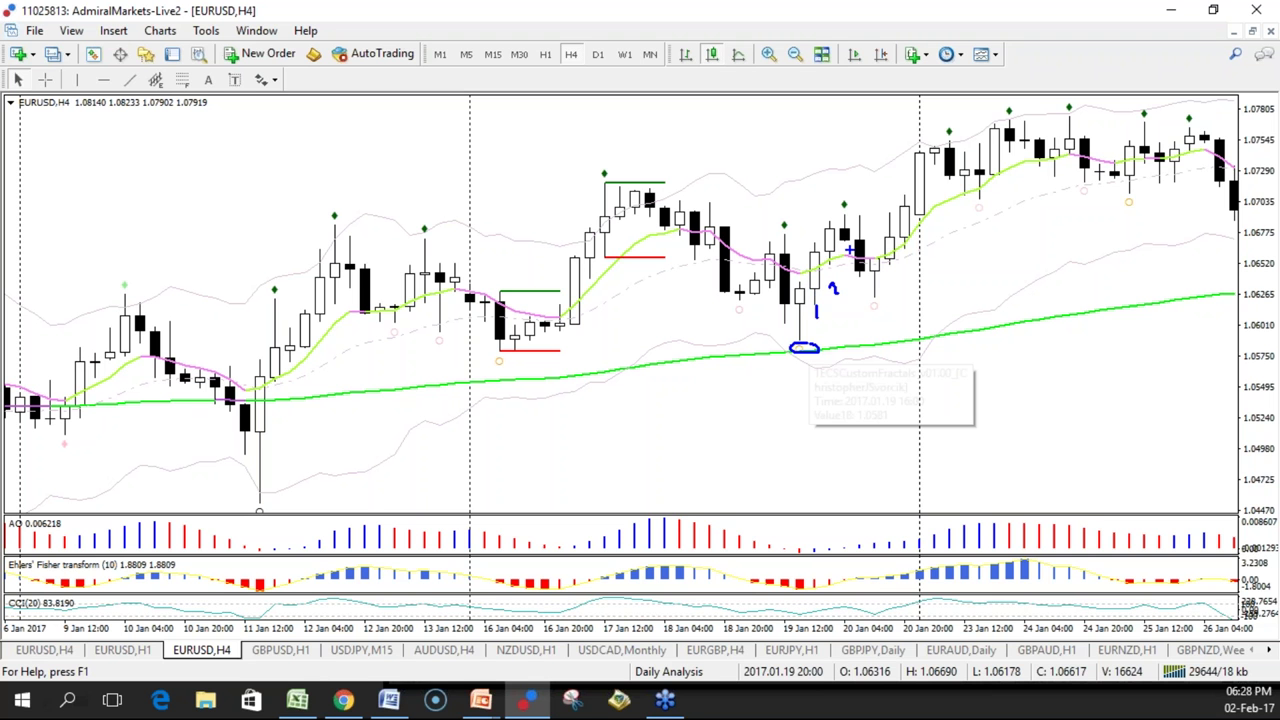
pyautogui.moveTo(884, 242)
pyautogui.mouseDown()
pyautogui.moveTo(903, 240)
pyautogui.moveTo(890, 338)
pyautogui.moveTo(828, 344)
pyautogui.mouseUp()
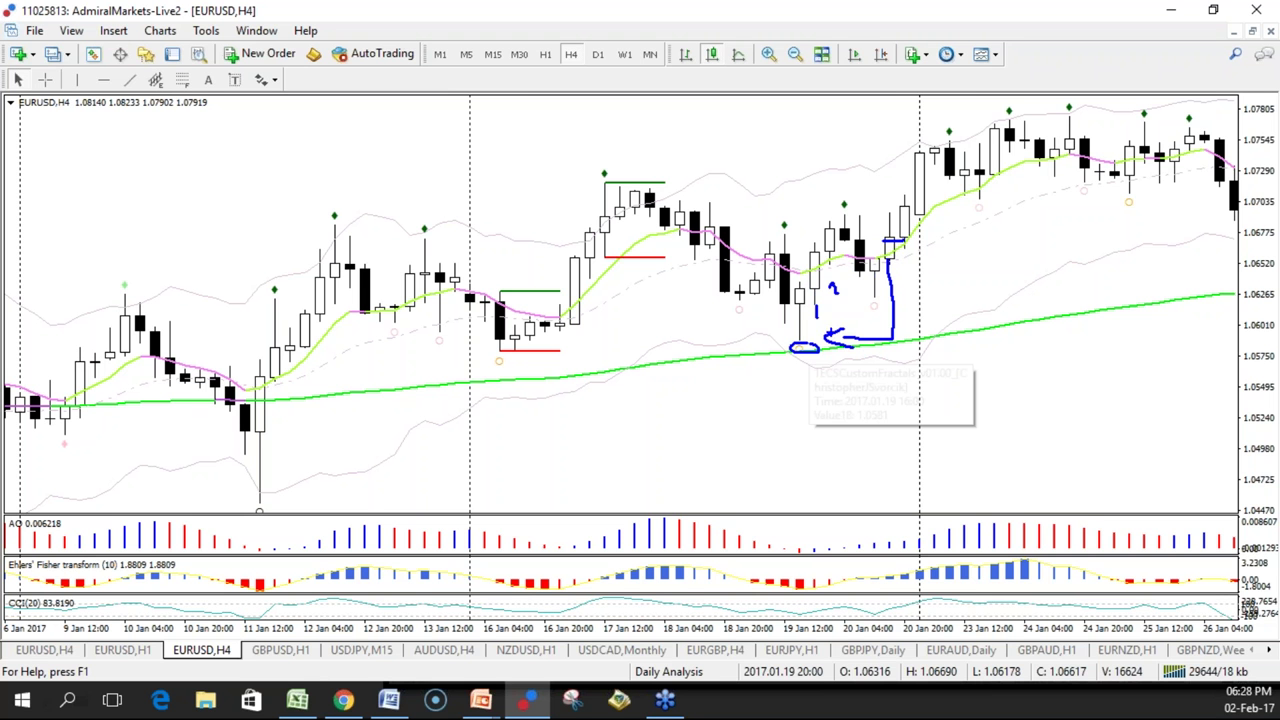
pyautogui.moveTo(597, 166)
pyautogui.mouseDown()
pyautogui.moveTo(910, 252)
pyautogui.moveTo(897, 231)
pyautogui.mouseUp()
pyautogui.press('e')
# - Mark the 19 January low, the 17 and 19 January fractal highs and the 20 January breakout candle, and erase the marks
pyautogui.moveTo(806, 336); pyautogui.dragTo(816, 340)
pyautogui.moveTo(600, 156); pyautogui.dragTo(614, 170)
pyautogui.moveTo(757, 221); pyautogui.dragTo(810, 220)
pyautogui.moveTo(778, 224); pyautogui.dragTo(786, 230)
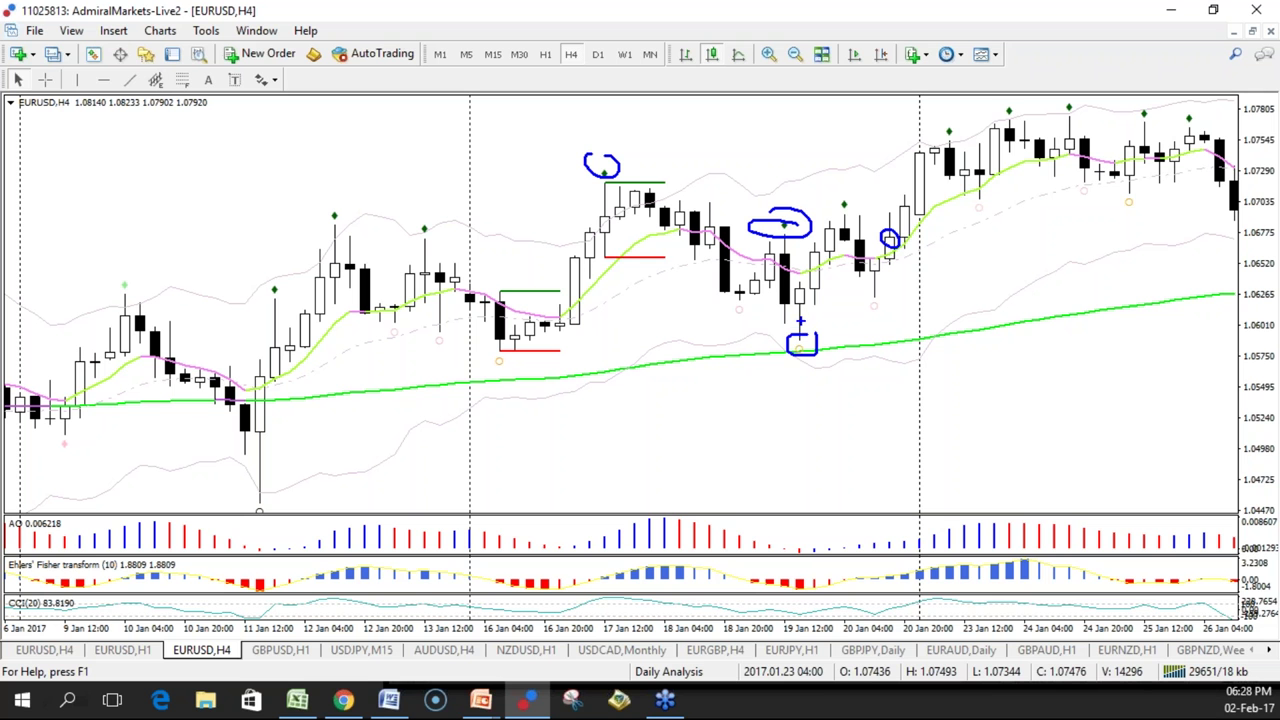
pyautogui.press('e')
# - Underline the three fractal lows between 18 and 20 January, circle the 20 January breakout candle, and erase the drawing
pyautogui.moveTo(707, 293)
pyautogui.mouseDown()
pyautogui.moveTo(771, 293)
pyautogui.moveTo(804, 326)
pyautogui.moveTo(829, 326)
pyautogui.mouseUp()
pyautogui.moveTo(853, 300)
pyautogui.mouseDown()
pyautogui.moveTo(915, 303)
pyautogui.moveTo(905, 240)
pyautogui.mouseUp()
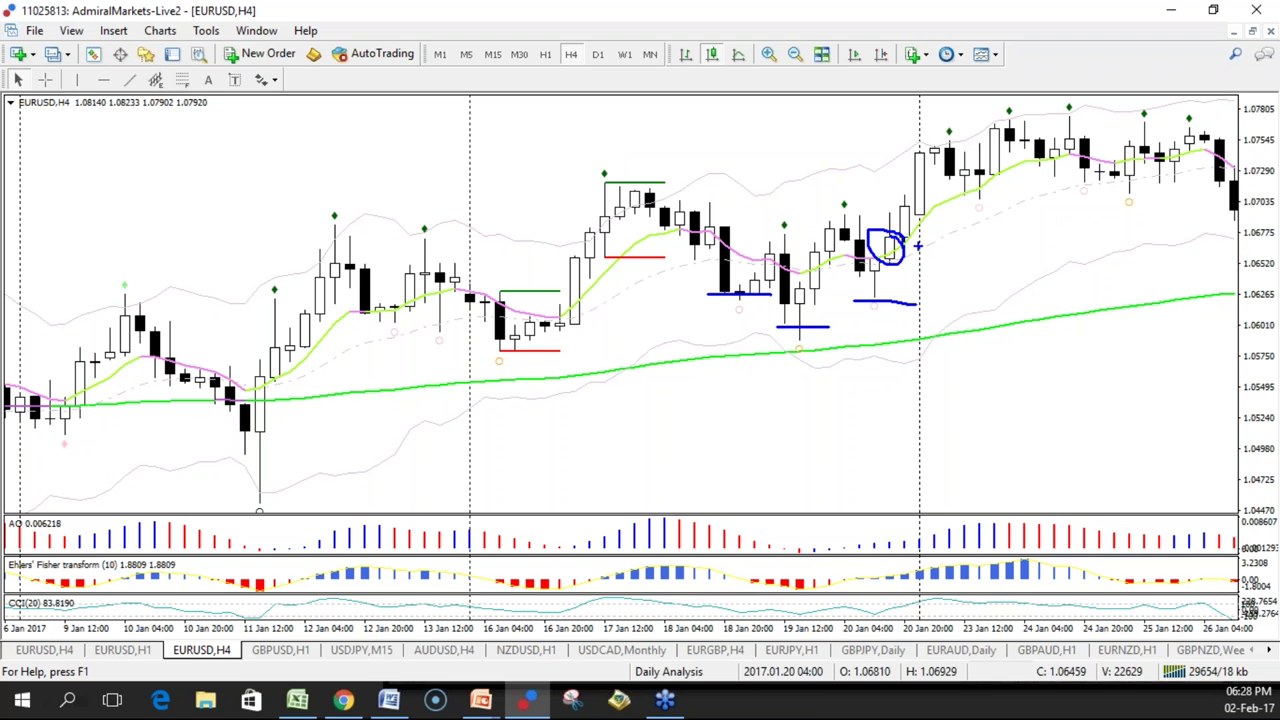
pyautogui.press('e')
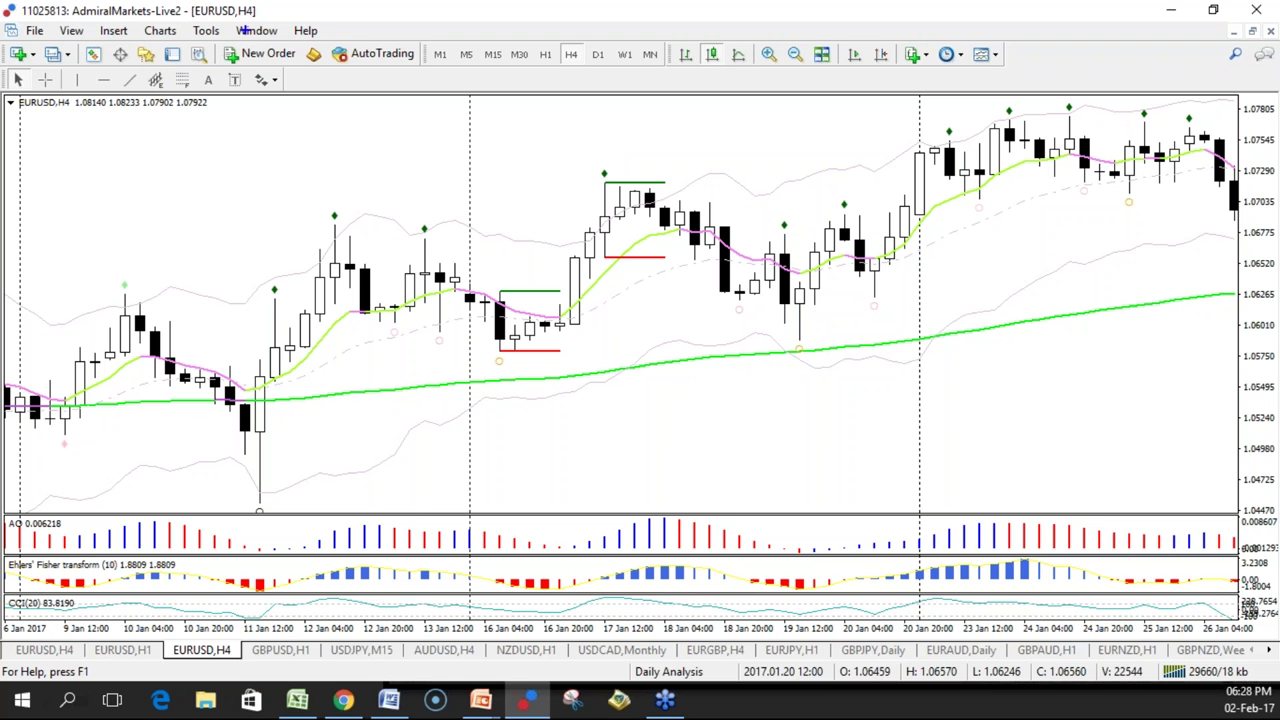
# - Sketch a letter above the 12 January fractal high and a curve at the 17 January high, and clear the pen marks
pyautogui.moveTo(336, 148)
pyautogui.mouseDown()
pyautogui.moveTo(331, 123)
pyautogui.moveTo(340, 146)
pyautogui.mouseUp()
pyautogui.click(71, 117)
pyautogui.moveTo(686, 162); pyautogui.dragTo(604, 229)
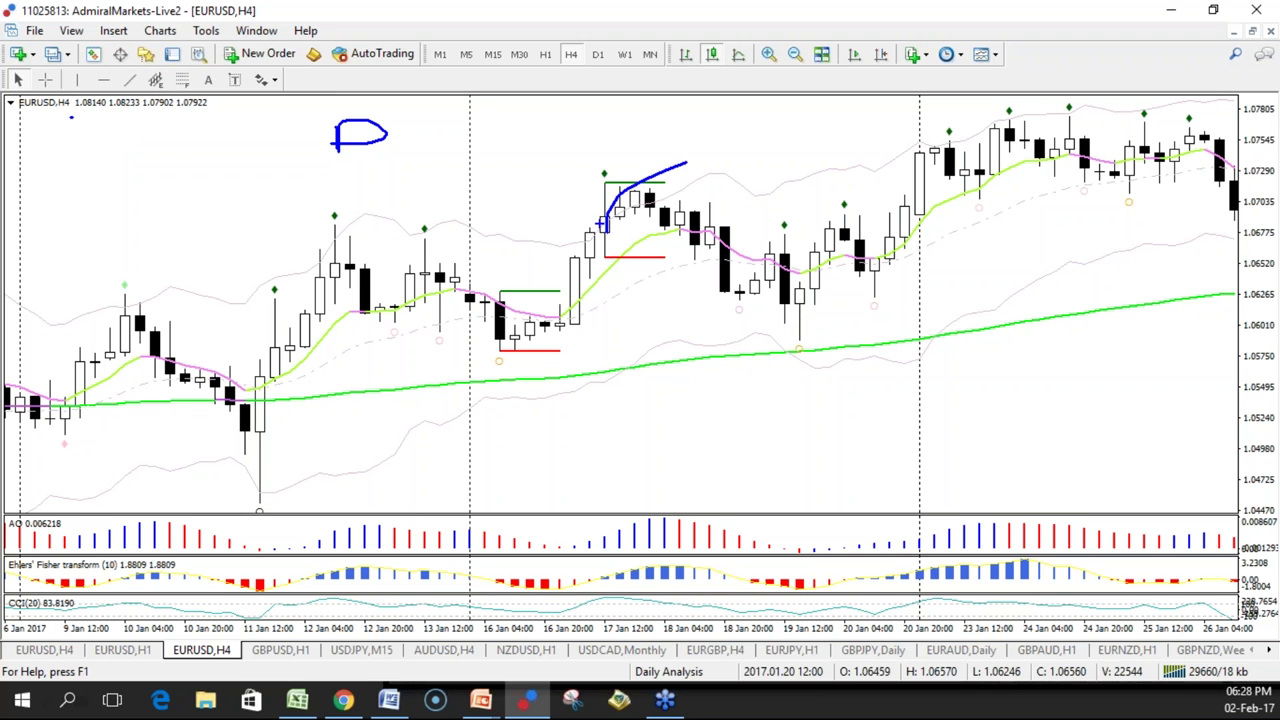
pyautogui.press('Escape')
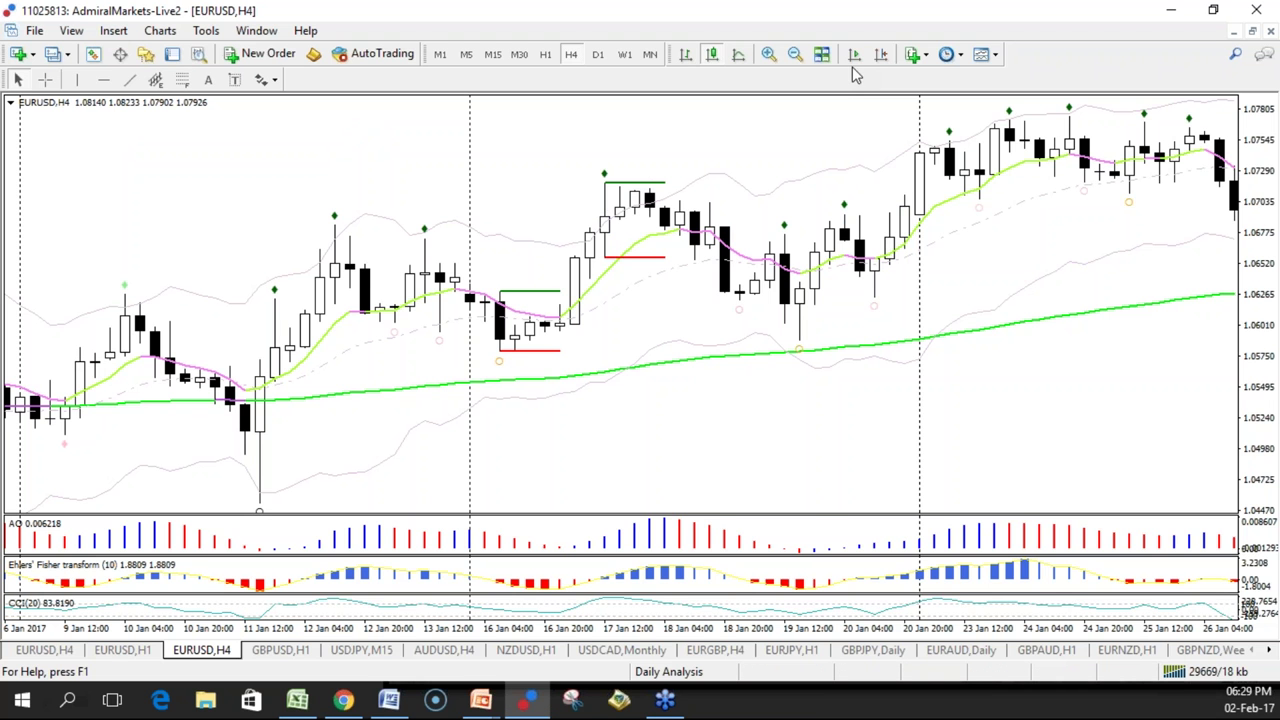
# - Turn on chart shift and auto scroll to bring up the latest EURUSD H4 candles
pyautogui.click(881, 54)
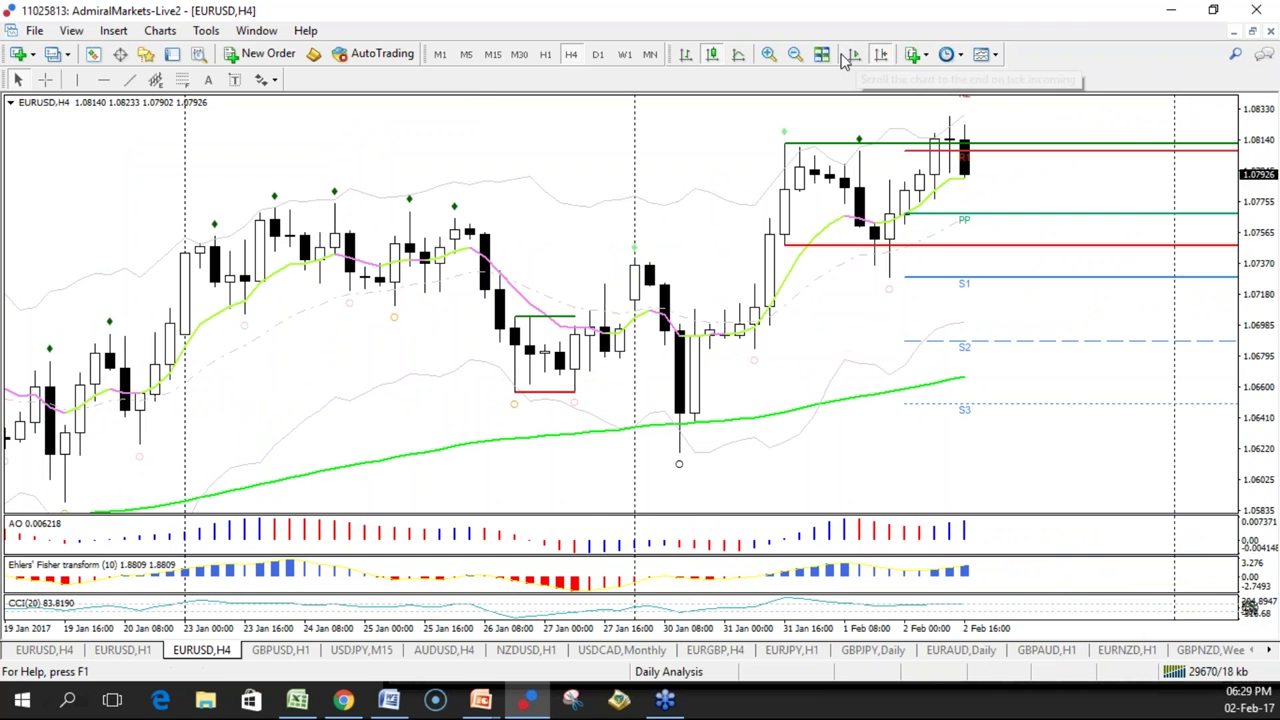
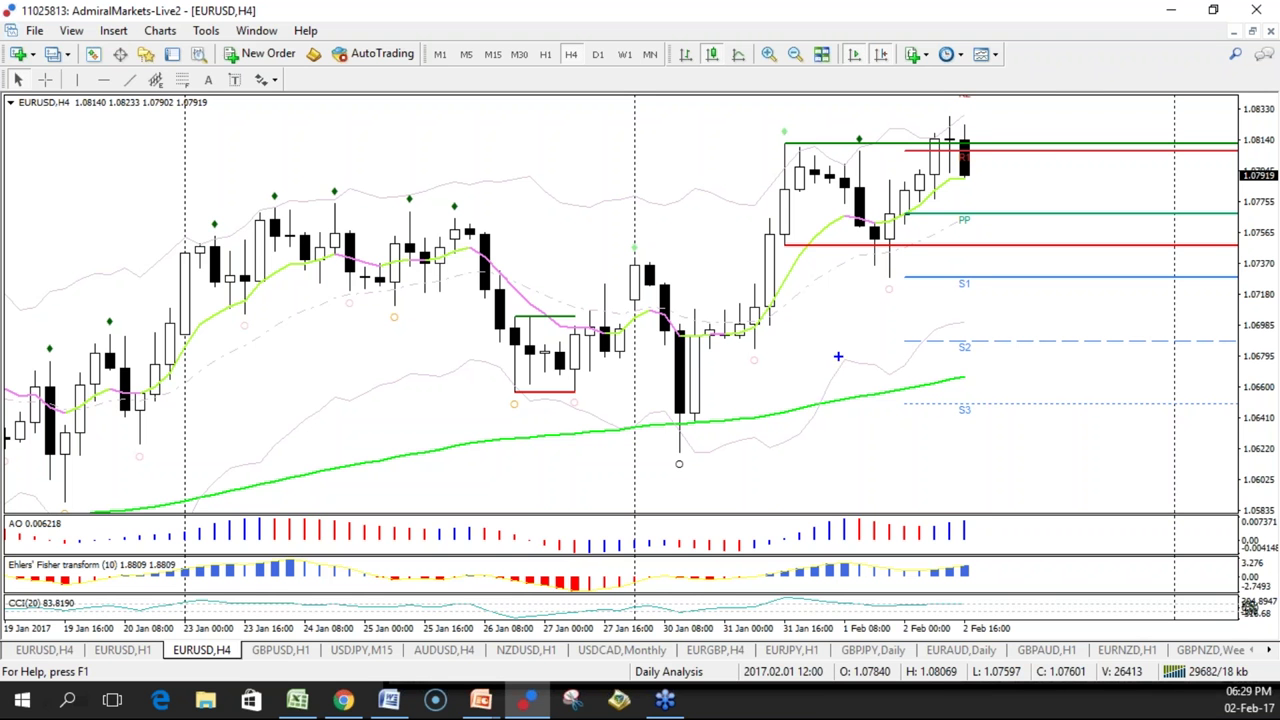
pyautogui.moveTo(900, 283)
pyautogui.mouseDown()
pyautogui.moveTo(874, 292)
pyautogui.moveTo(900, 299)
pyautogui.mouseUp()
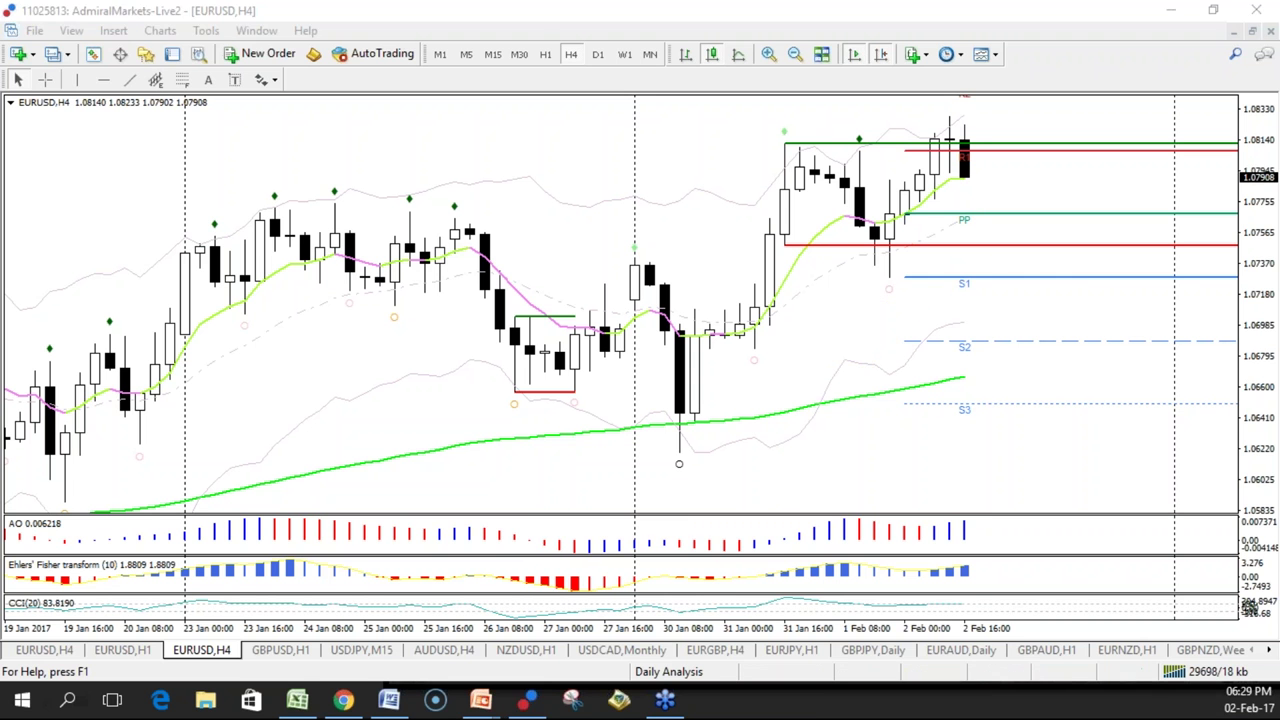
# - Zoom out to December 2016, draw a blue rising trend line along the highs, clear it and restore the closer scale
pyautogui.moveTo(985, 632); pyautogui.dragTo(946, 640)
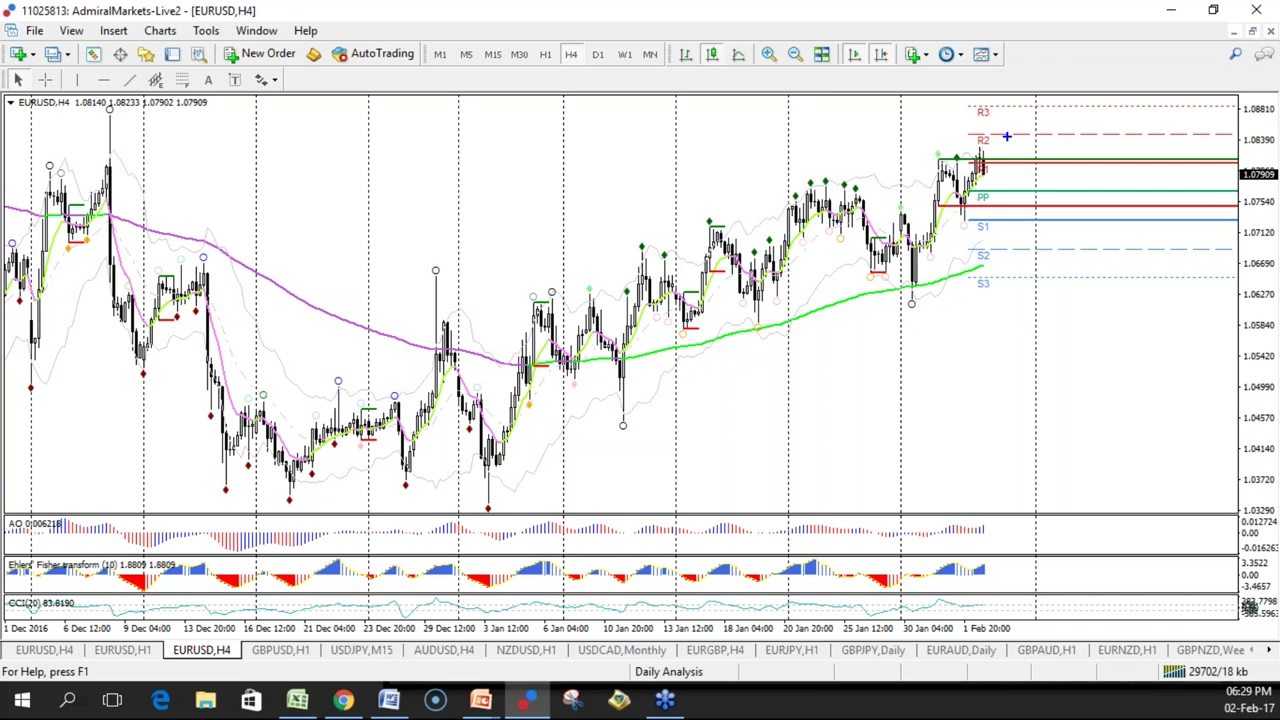
pyautogui.moveTo(1037, 121); pyautogui.dragTo(385, 322)
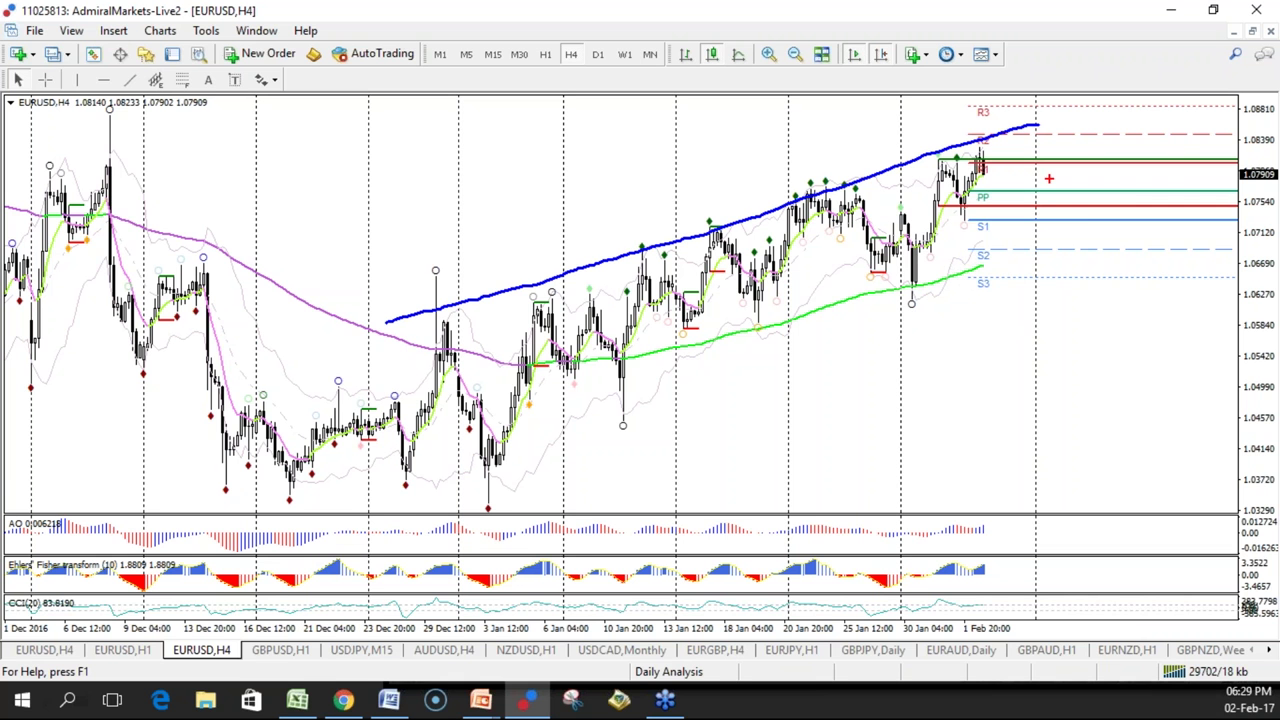
pyautogui.moveTo(497, 512)
pyautogui.mouseDown()
pyautogui.moveTo(1010, 272)
pyautogui.moveTo(370, 525)
pyautogui.mouseUp()
pyautogui.press('Escape')
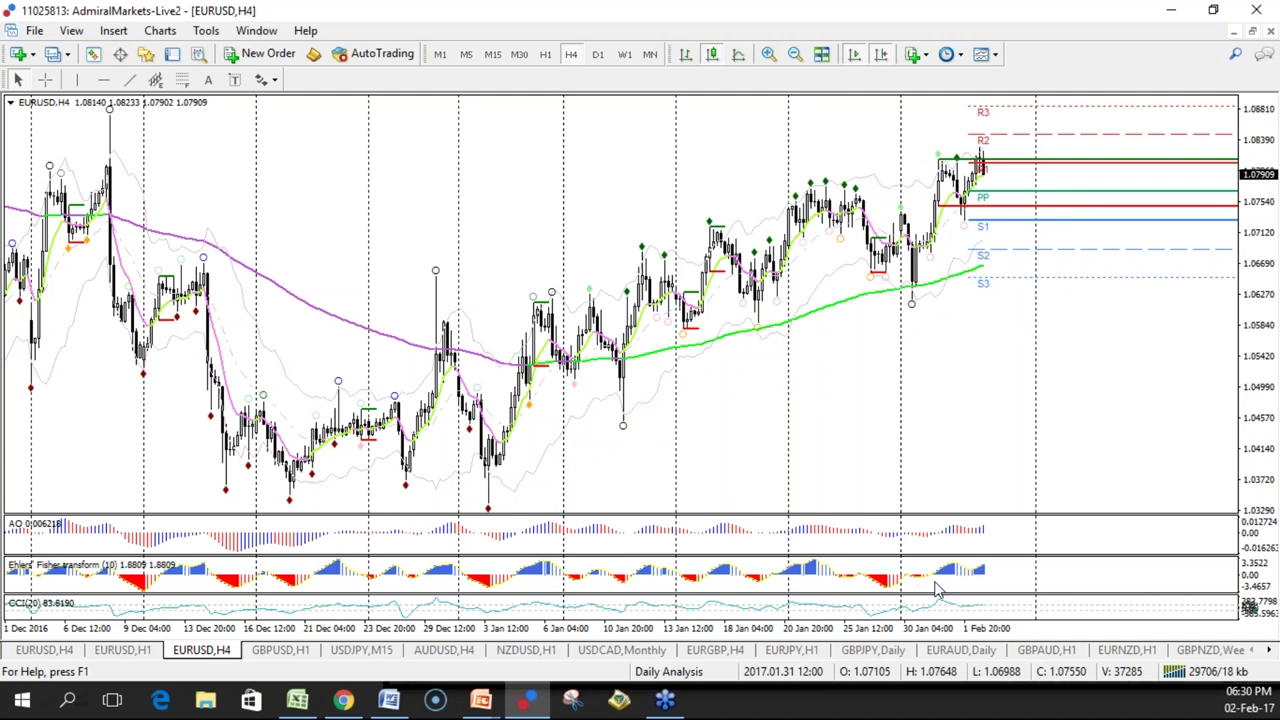
pyautogui.moveTo(930, 628); pyautogui.dragTo(945, 628)
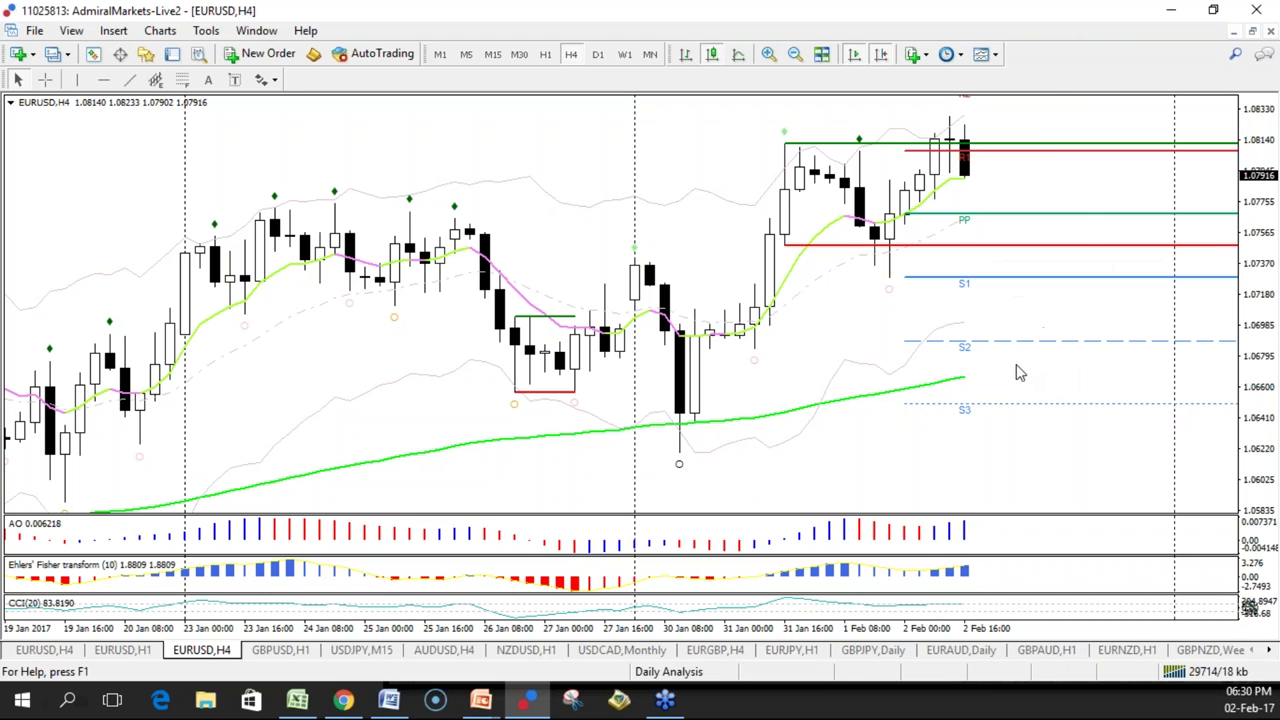
# - Zoom out the EURUSD H4 chart and switch it to the H1 timeframe
pyautogui.moveTo(888, 283); pyautogui.dragTo(936, 283)
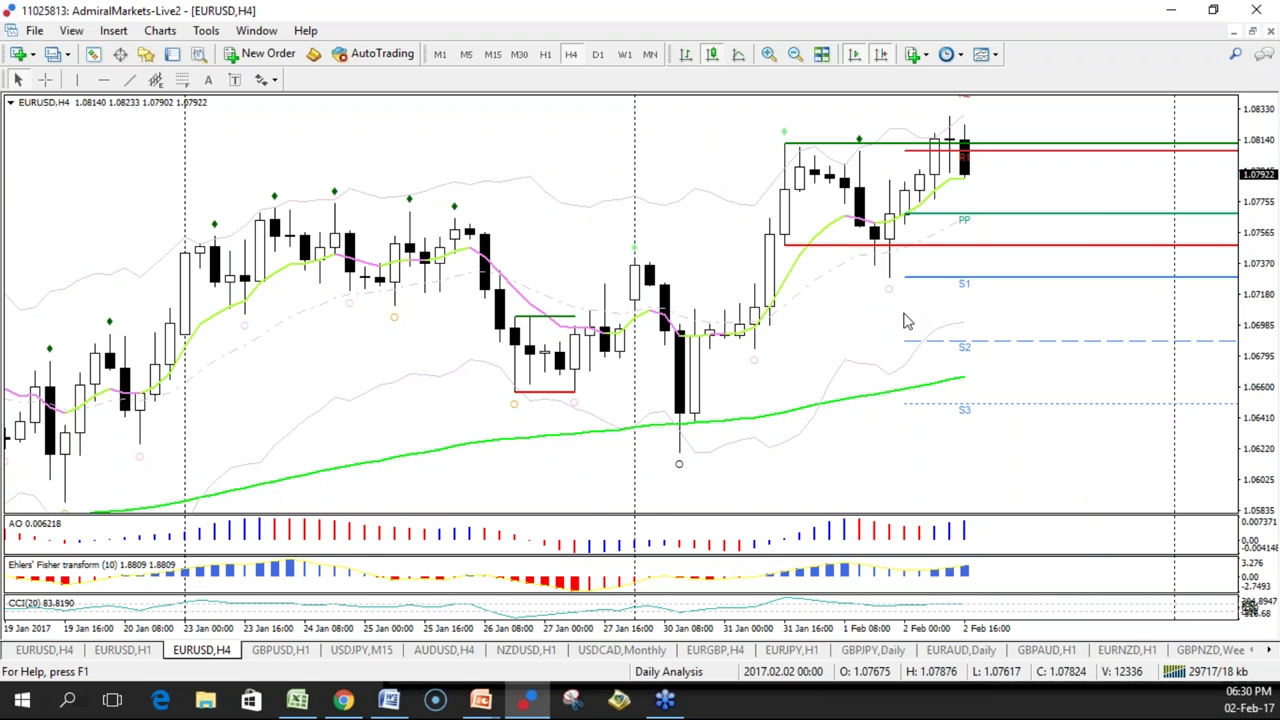
pyautogui.press('-')
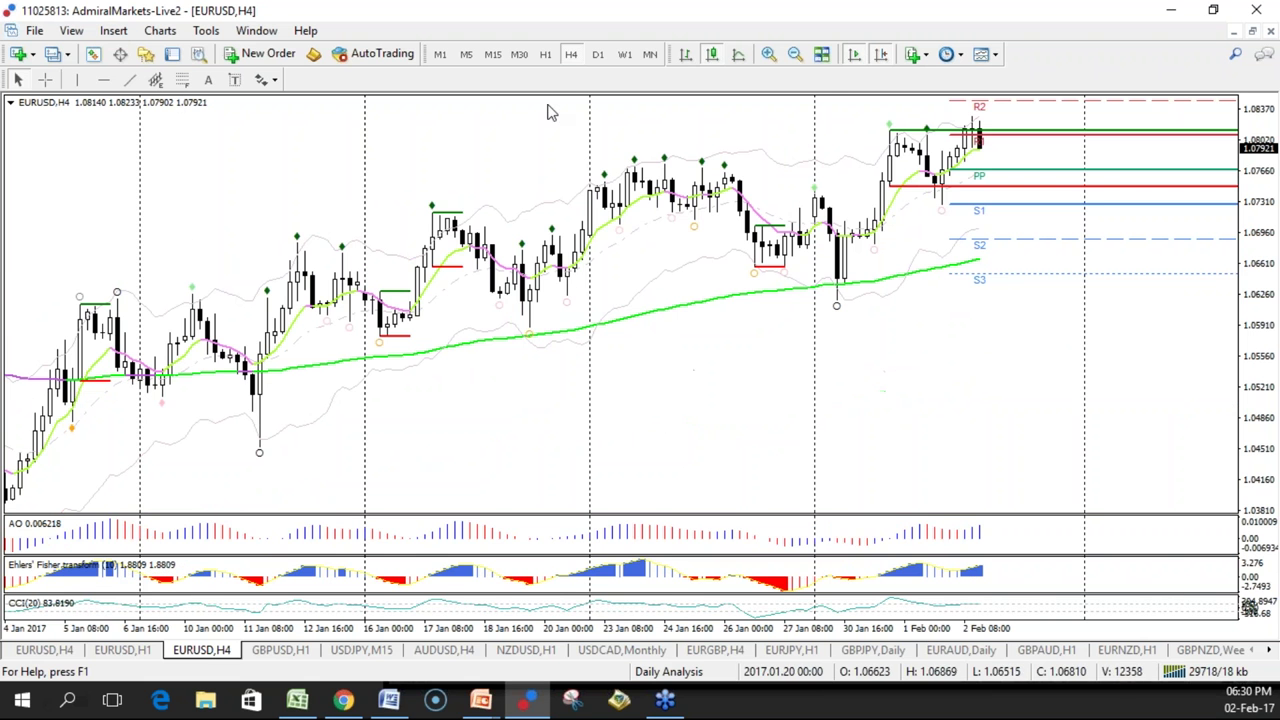
pyautogui.click(545, 54)
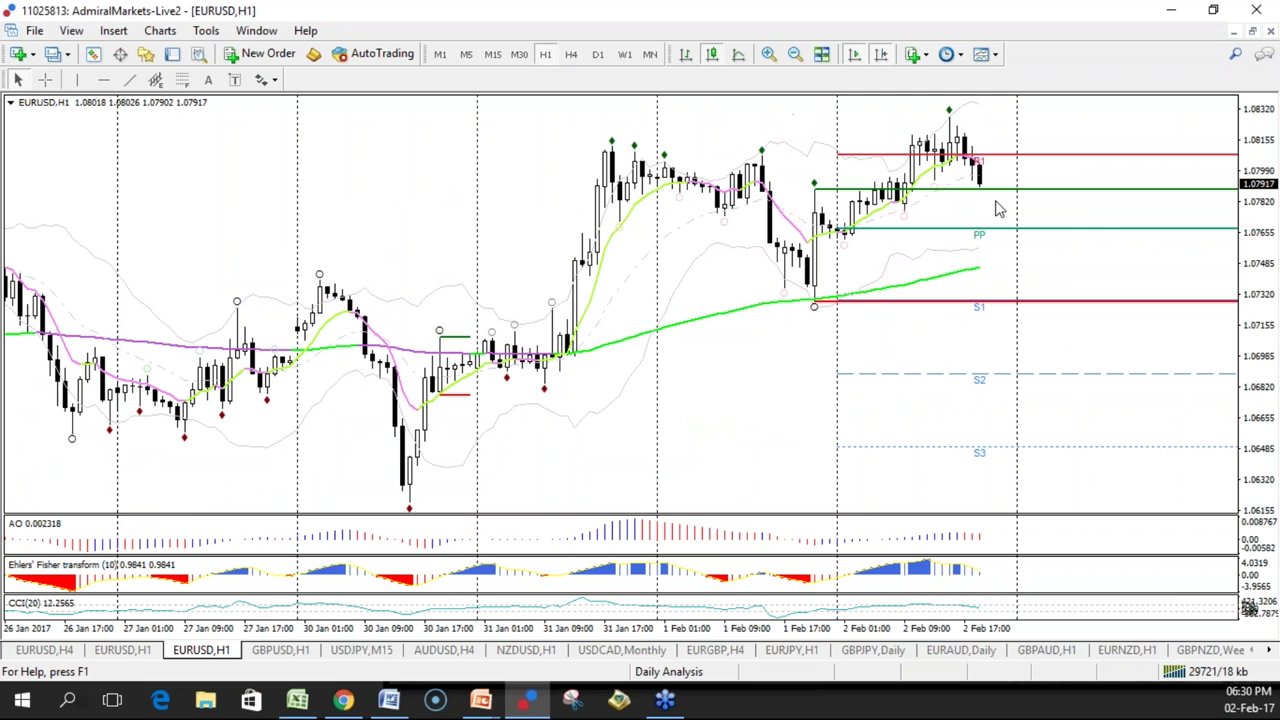
pyautogui.moveTo(985, 197)
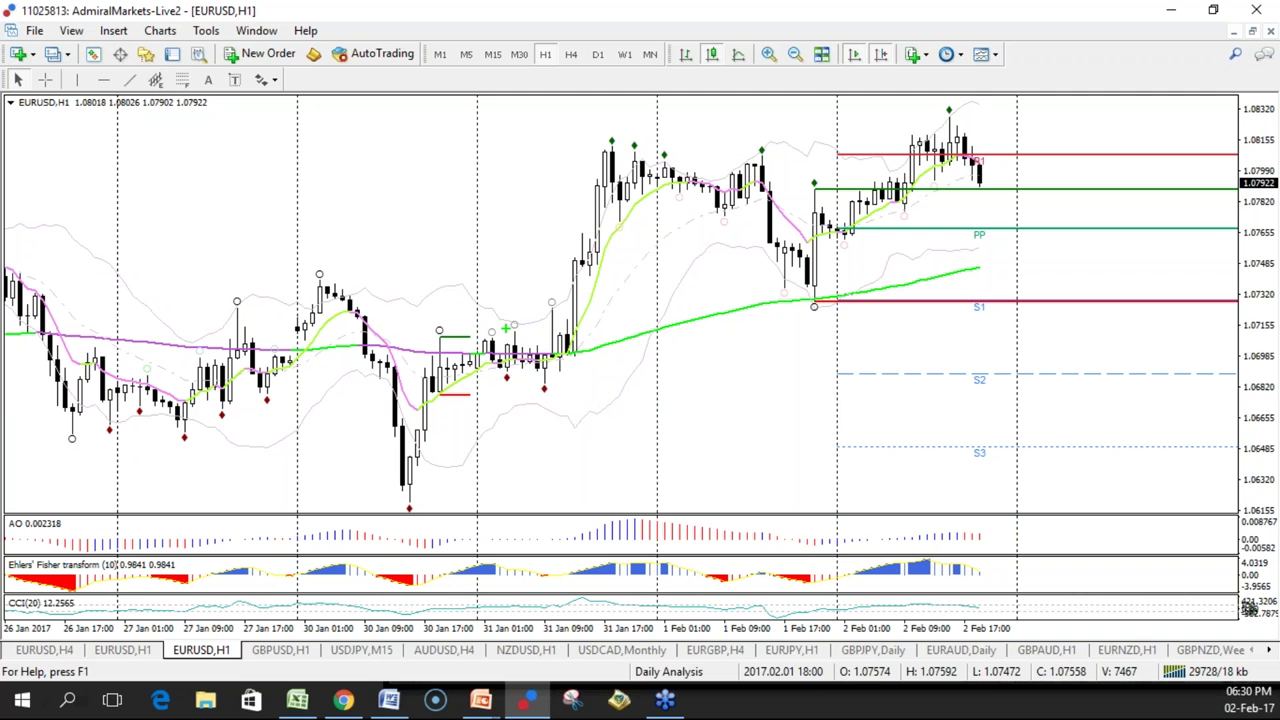
# - Circle the 31 January fractal high in green, draw an upward arrow beside the rally above it, and clear the marks
pyautogui.moveTo(300, 280); pyautogui.dragTo(648, 316)
pyautogui.press('BackSpace')
pyautogui.moveTo(561, 298); pyautogui.dragTo(558, 314)
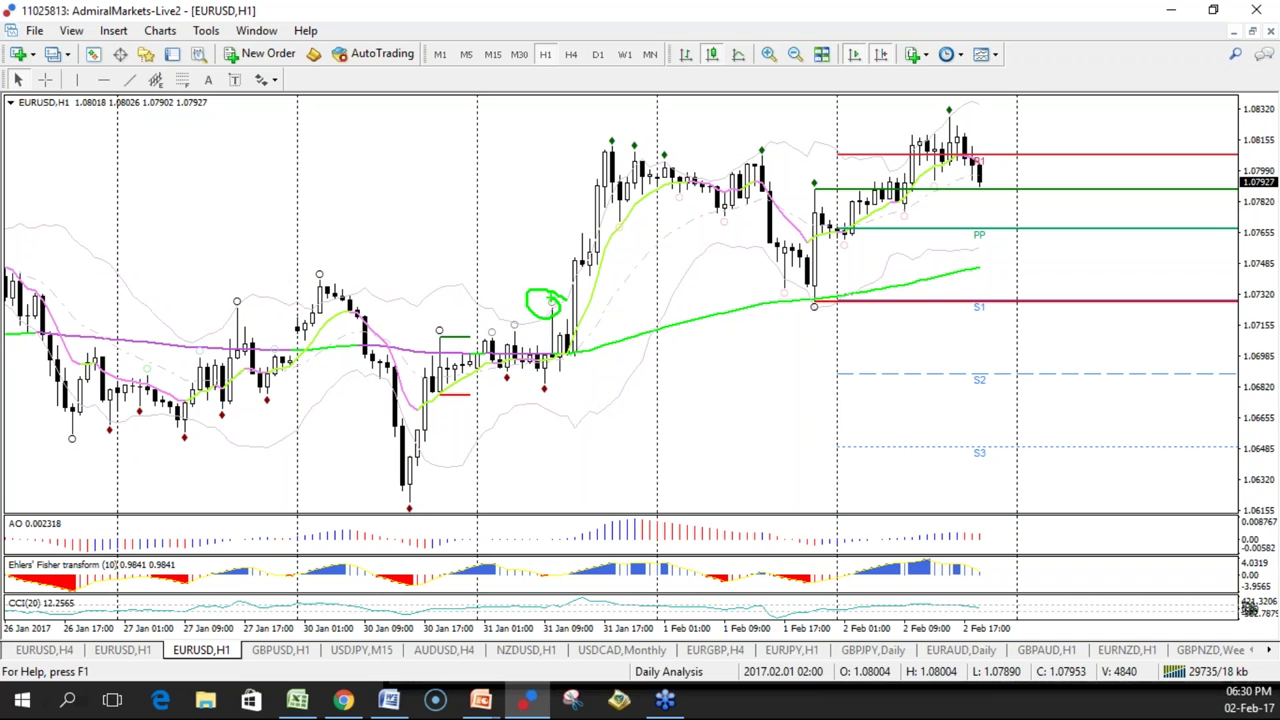
pyautogui.moveTo(536, 272)
pyautogui.mouseDown()
pyautogui.moveTo(549, 176)
pyautogui.moveTo(566, 176)
pyautogui.moveTo(540, 184)
pyautogui.mouseUp()
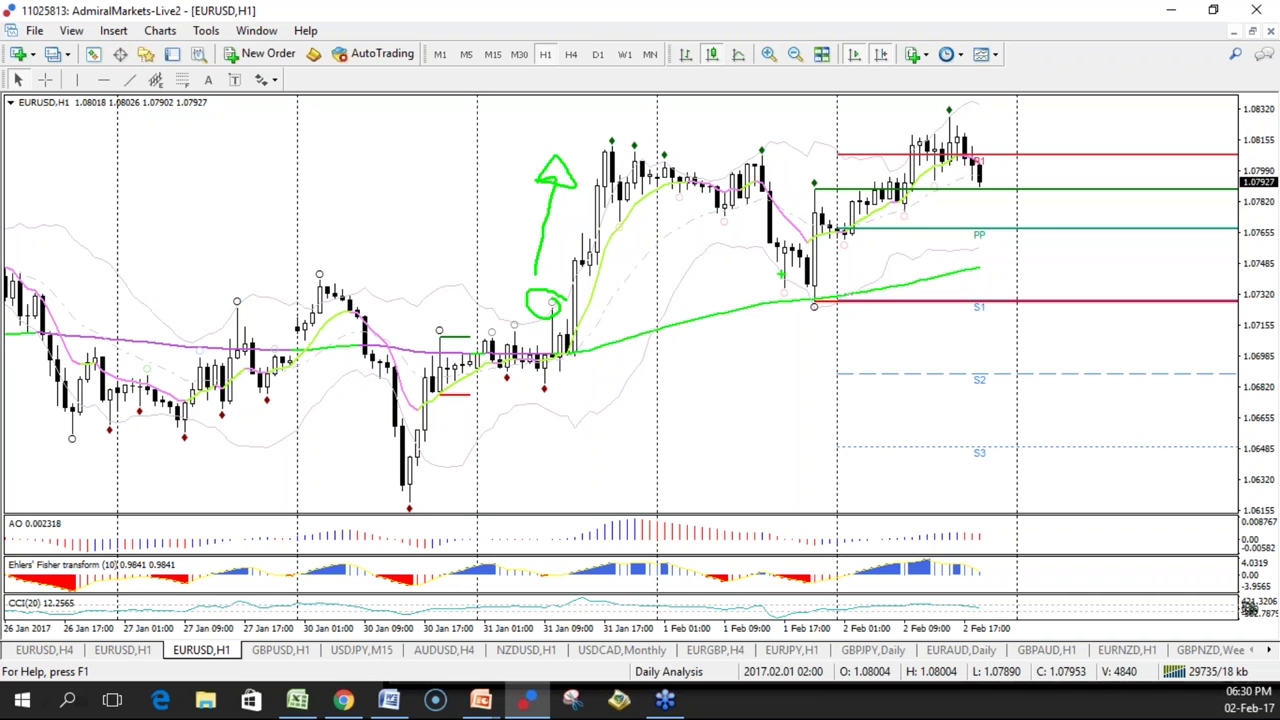
pyautogui.press('Escape')
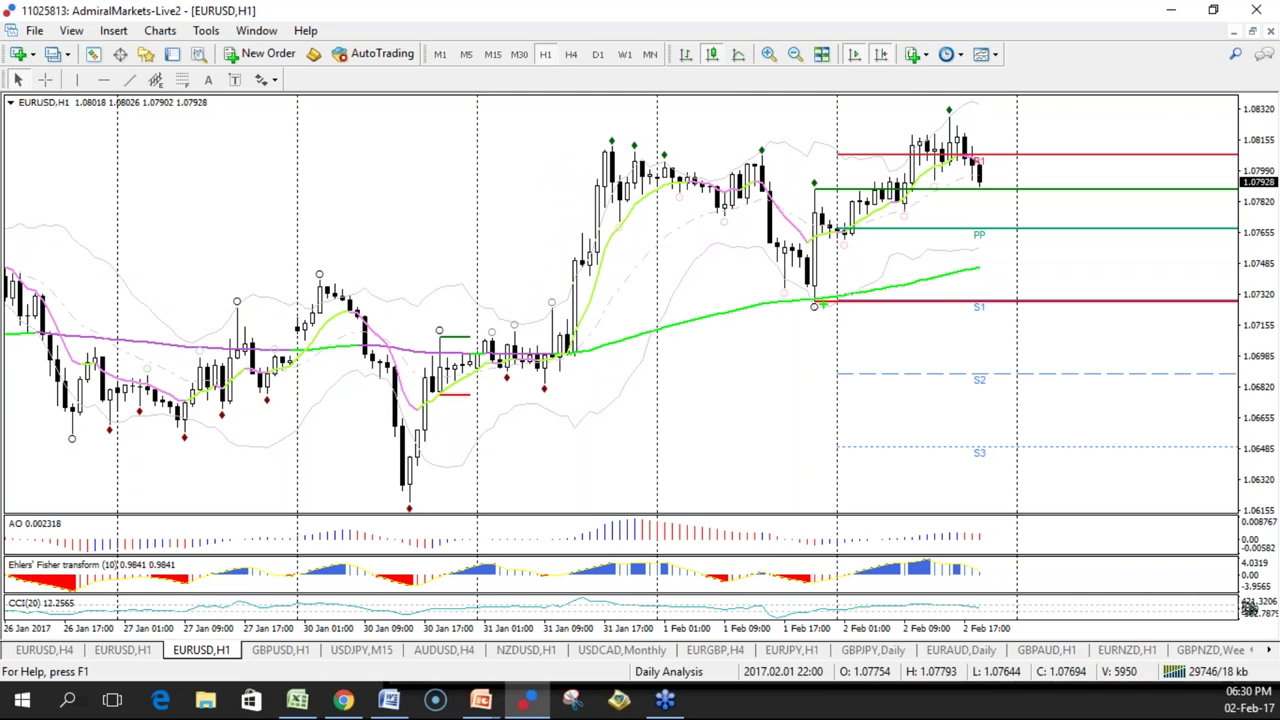
# - Circle the 1 February fractal low, draw an arrow from the 2 February candles down to it, and erase both
pyautogui.moveTo(825, 298)
pyautogui.mouseDown()
pyautogui.moveTo(812, 322)
pyautogui.moveTo(830, 295)
pyautogui.mouseUp()
pyautogui.moveTo(881, 204); pyautogui.dragTo(852, 284)
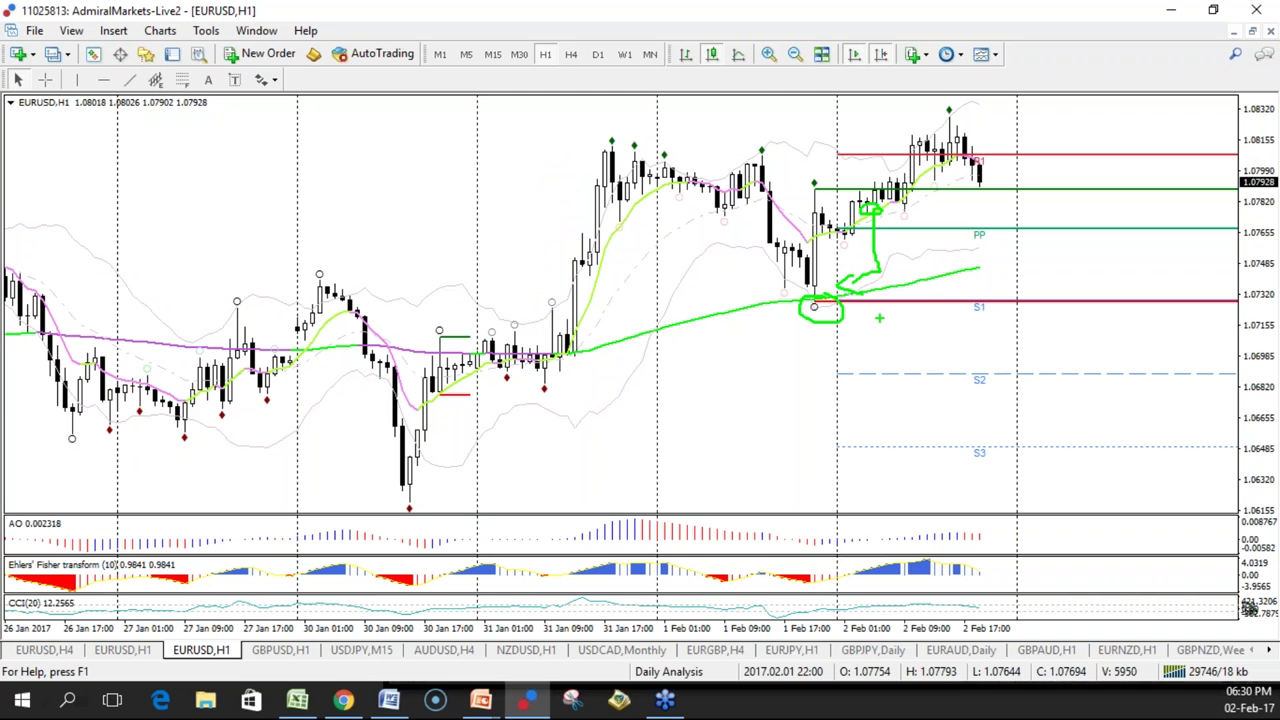
pyautogui.press('e')
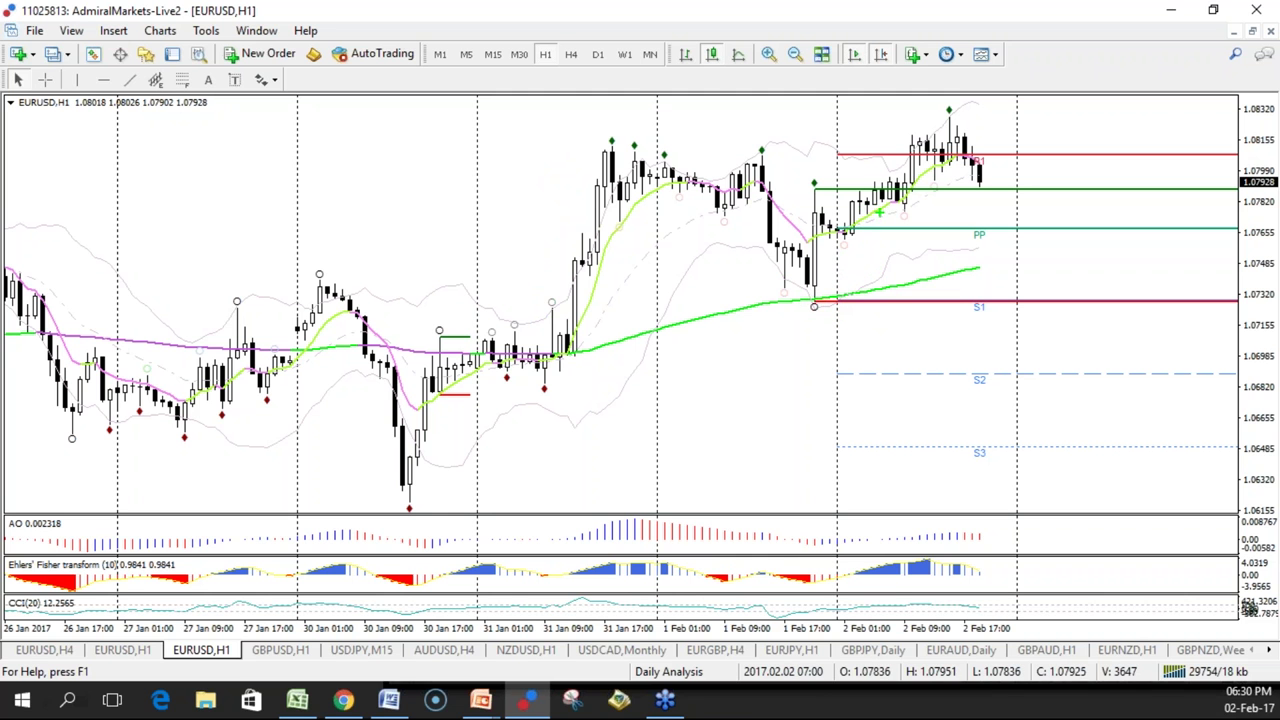
# - Mark 2 February 05:00 with a vertical line, and switch to M15 with auto scroll and chart shift off
pyautogui.moveTo(887, 146); pyautogui.dragTo(873, 180)
pyautogui.press('e')
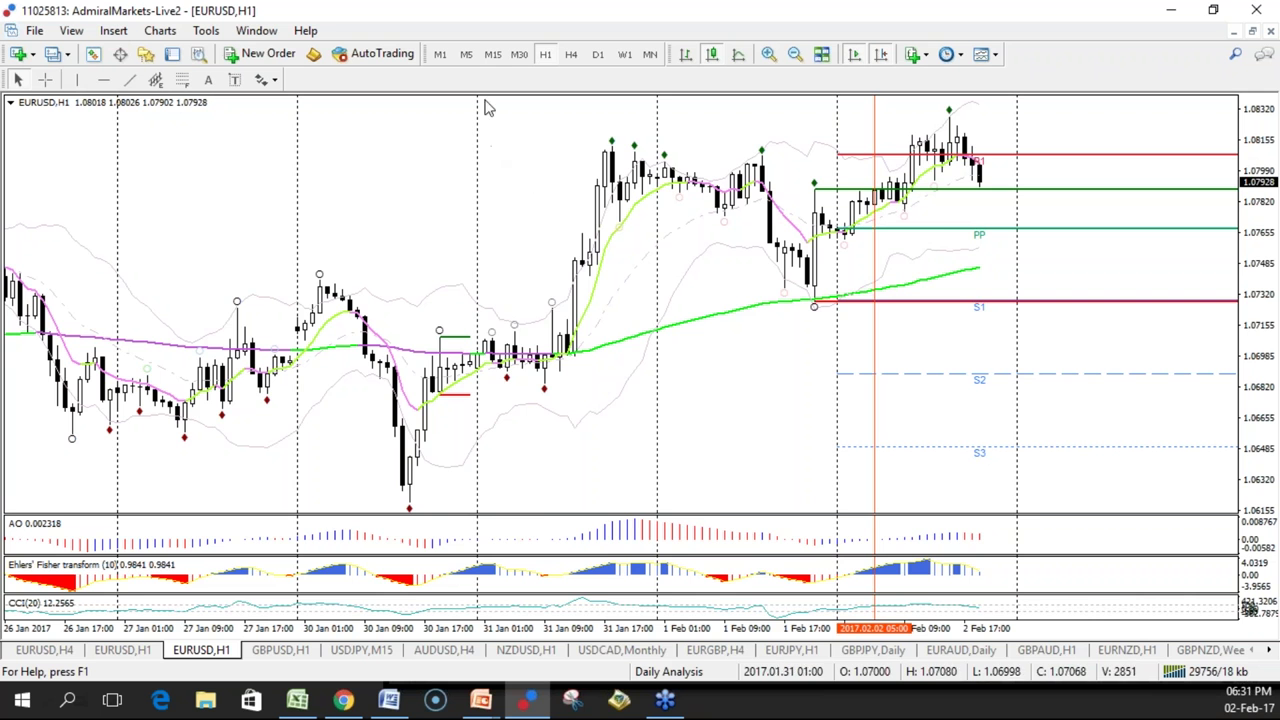
pyautogui.click(492, 54)
pyautogui.click(854, 54)
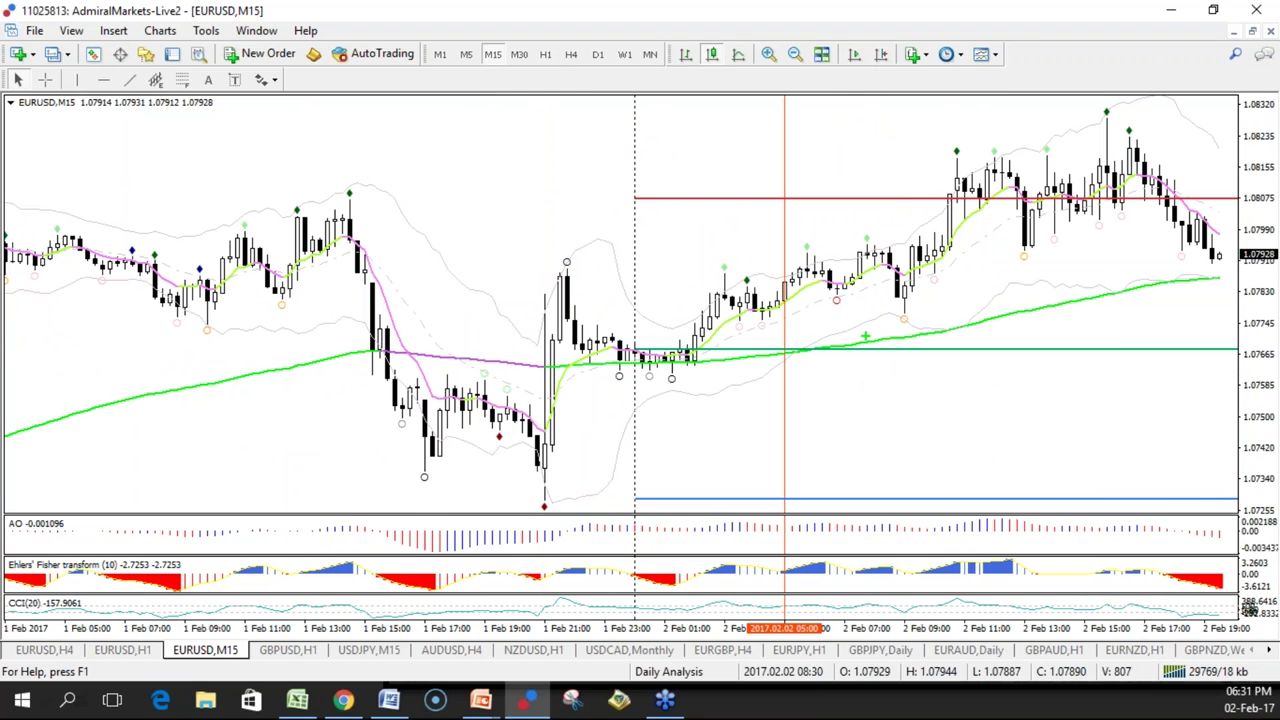
# - Circle the M15 candles around the vertical line, mark the following fractal low and the fractal high level above it, and clear the drawings
pyautogui.moveTo(843, 301)
pyautogui.mouseDown()
pyautogui.moveTo(776, 368)
pyautogui.moveTo(826, 368)
pyautogui.mouseUp()
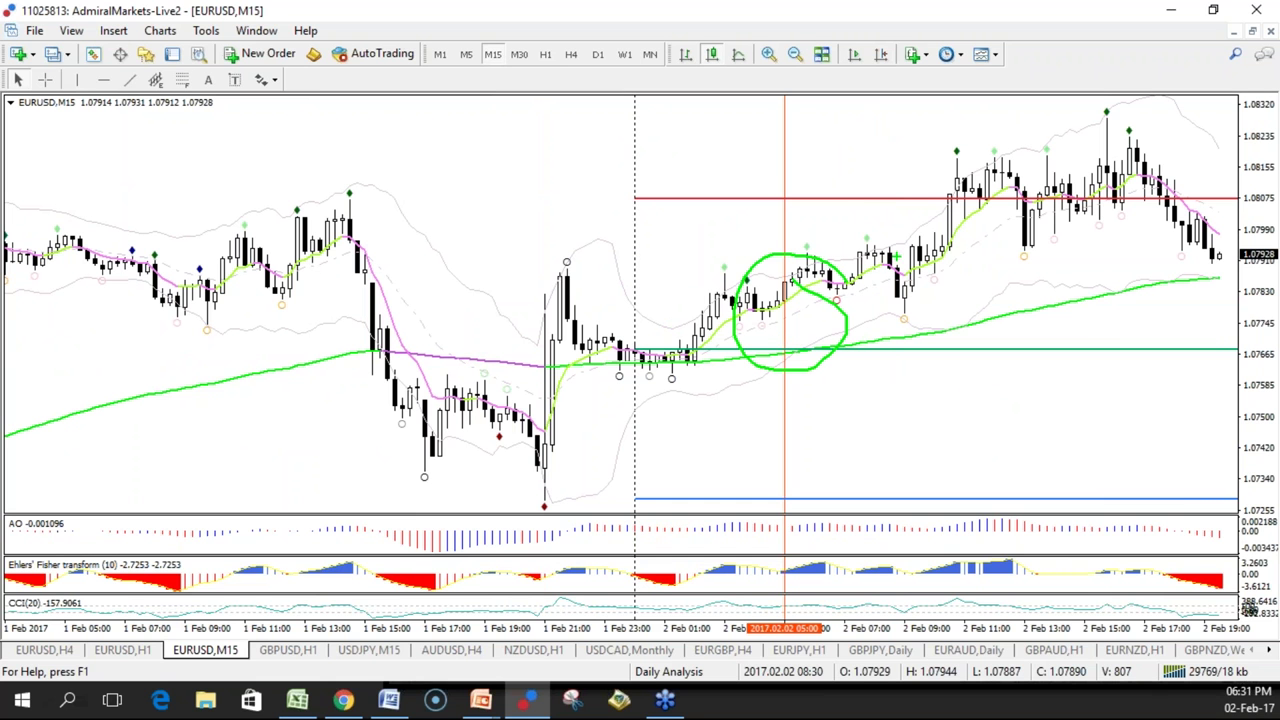
pyautogui.press('Escape')
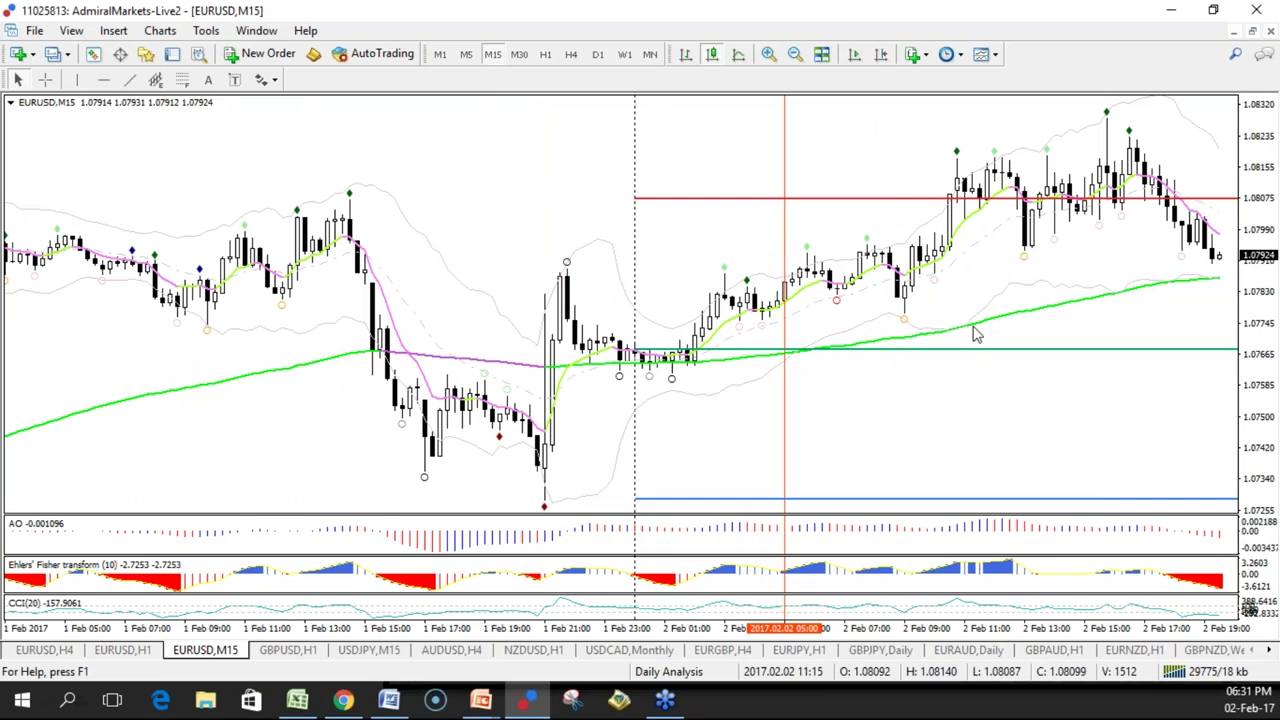
pyautogui.moveTo(908, 310); pyautogui.dragTo(906, 312)
pyautogui.moveTo(794, 245); pyautogui.dragTo(968, 245)
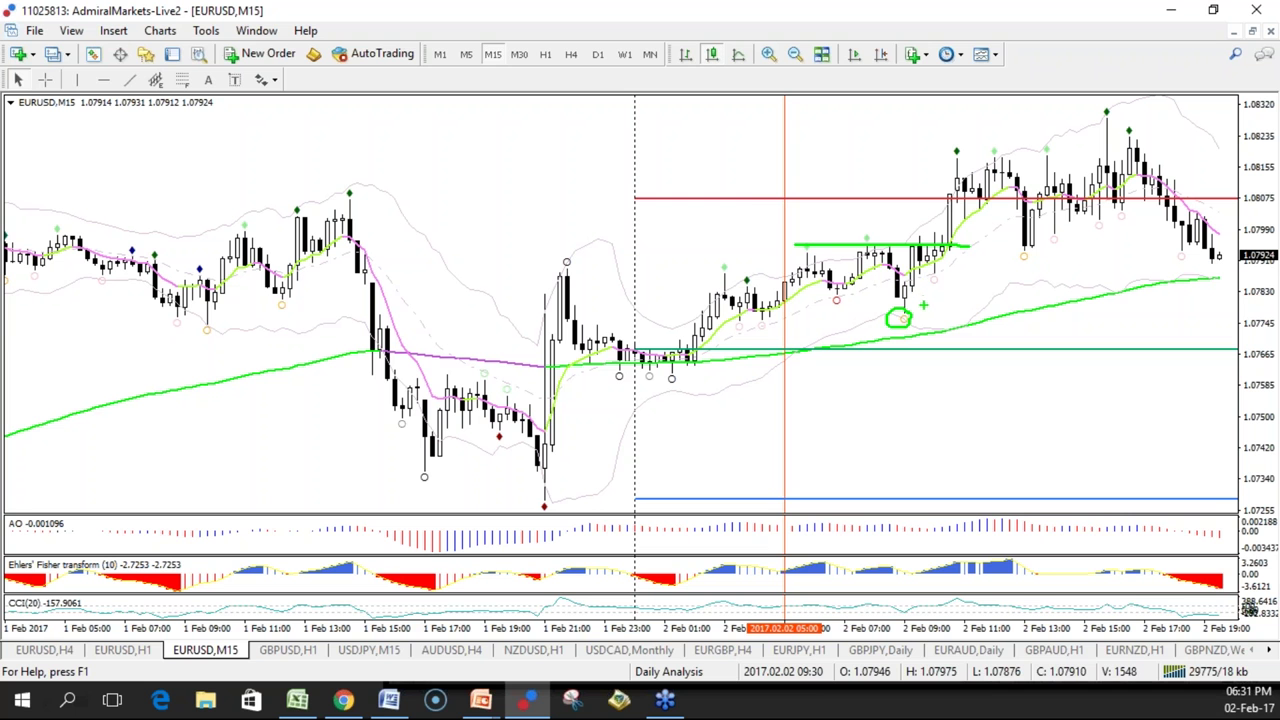
pyautogui.press('Escape')
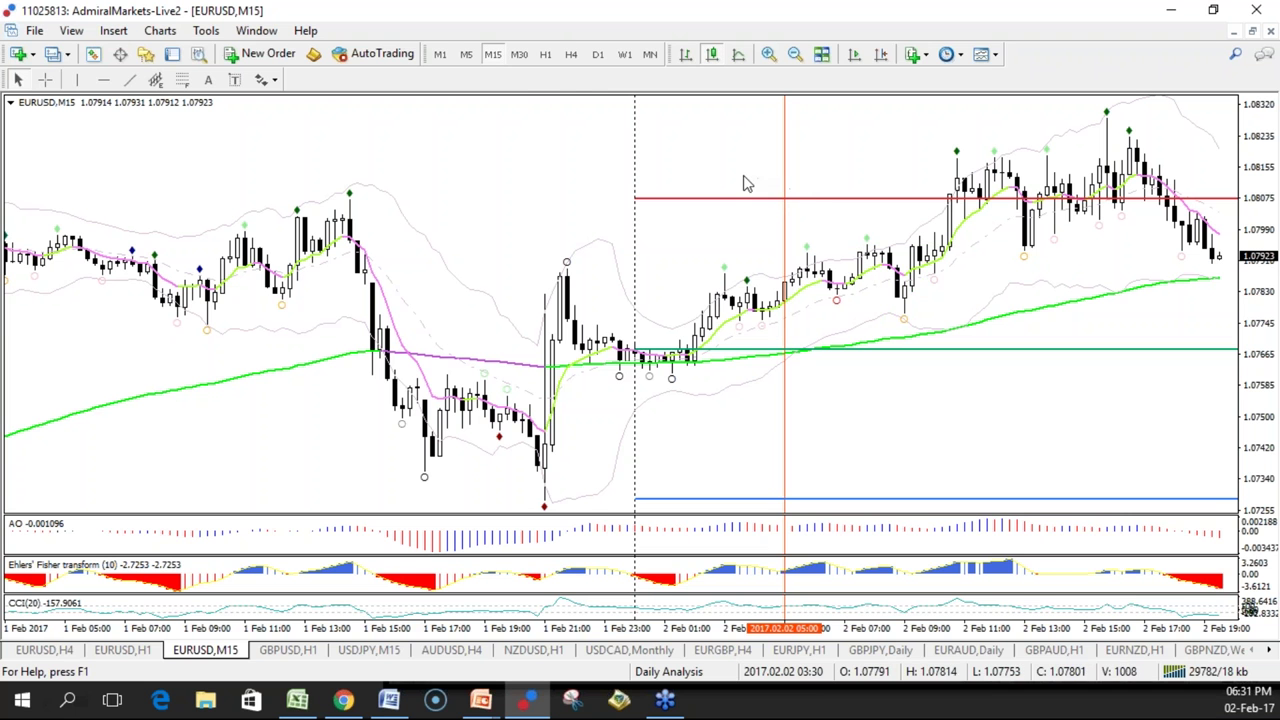
# - Return to H1 with auto scroll and chart shift on, and delete the vertical line at 2 February 05:00
pyautogui.click(545, 55)
pyautogui.click(878, 58)
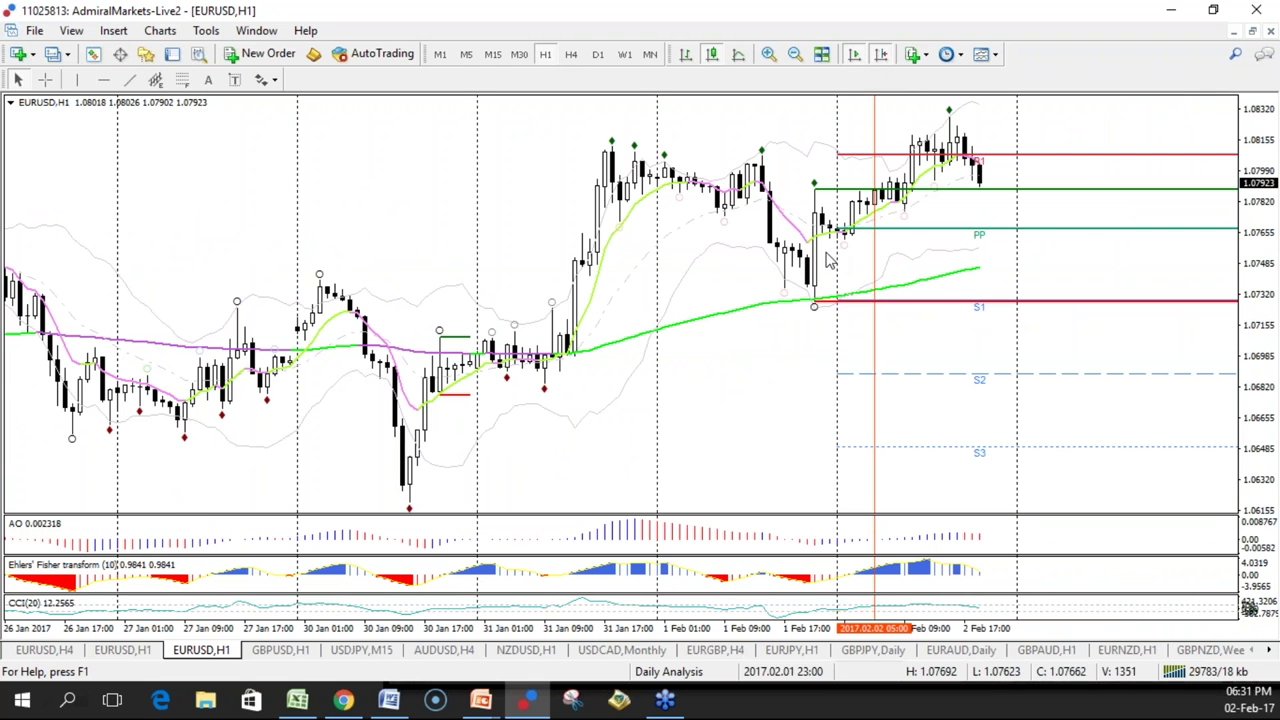
pyautogui.doubleClick(875, 120)
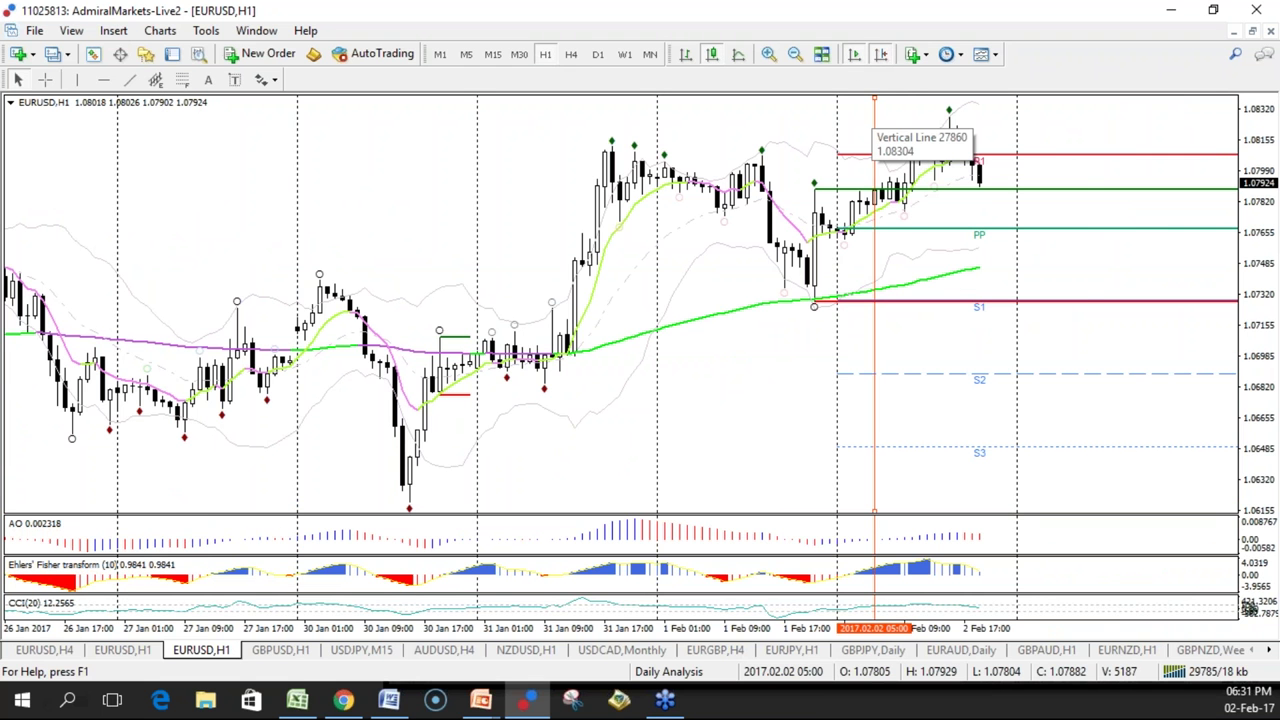
pyautogui.rightClick(875, 118)
pyautogui.click(914, 172)
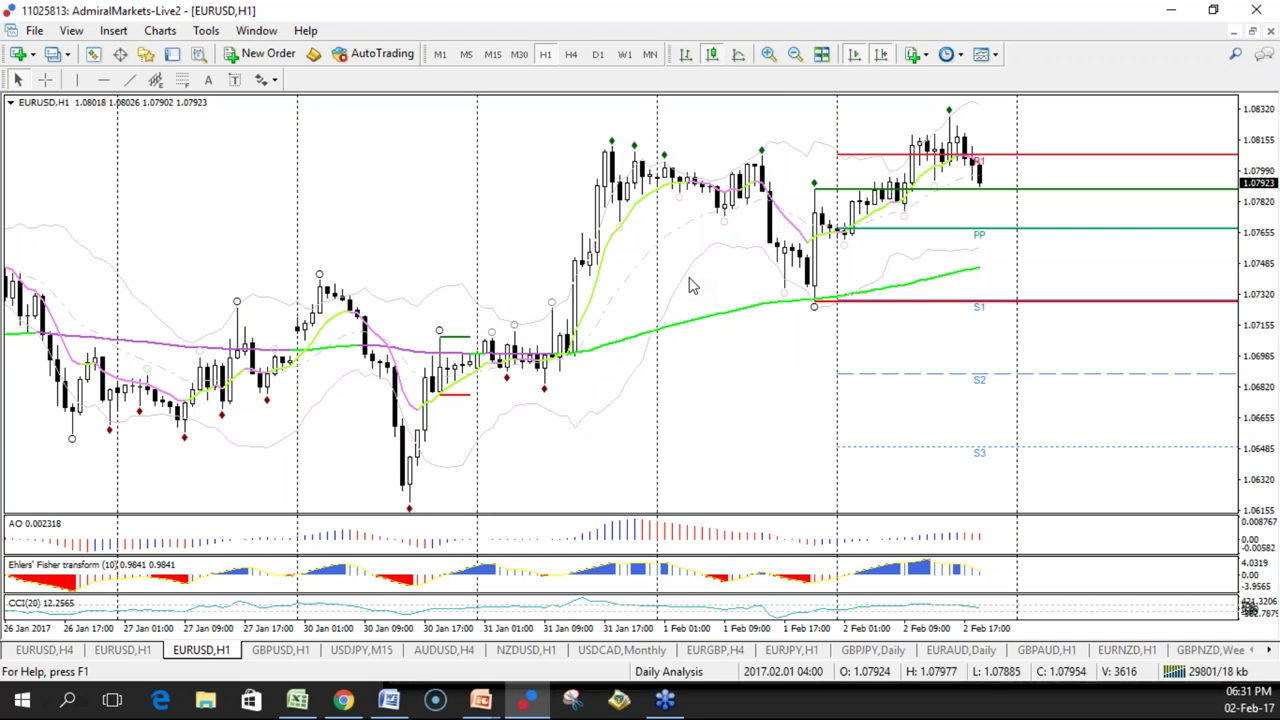
# - Switch to H4 with chart shift off, and sketch and erase a blue rising channel along January's highs and lows
pyautogui.moveTo(330, 305)
pyautogui.mouseDown()
pyautogui.moveTo(376, 388)
pyautogui.moveTo(420, 305)
pyautogui.mouseUp()
pyautogui.click(571, 54)
pyautogui.click(881, 54)
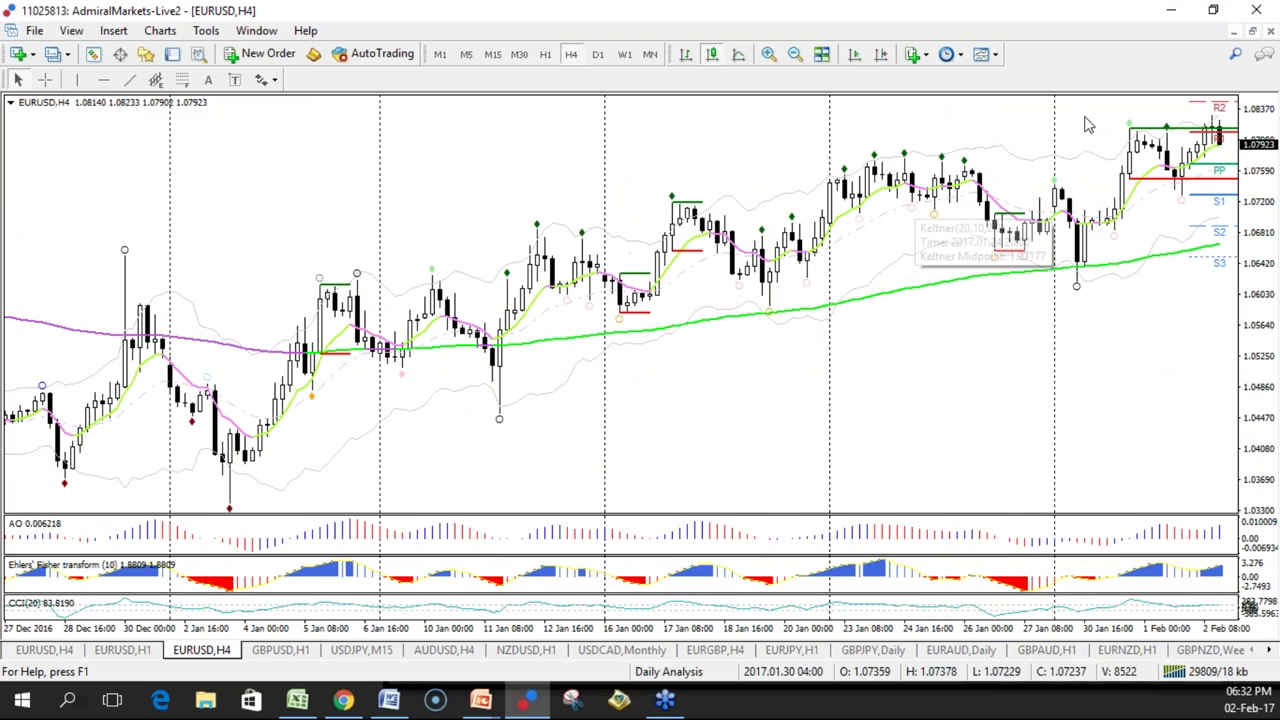
pyautogui.moveTo(268, 314)
pyautogui.mouseDown()
pyautogui.moveTo(968, 140)
pyautogui.moveTo(386, 470)
pyautogui.moveTo(104, 562)
pyautogui.mouseUp()
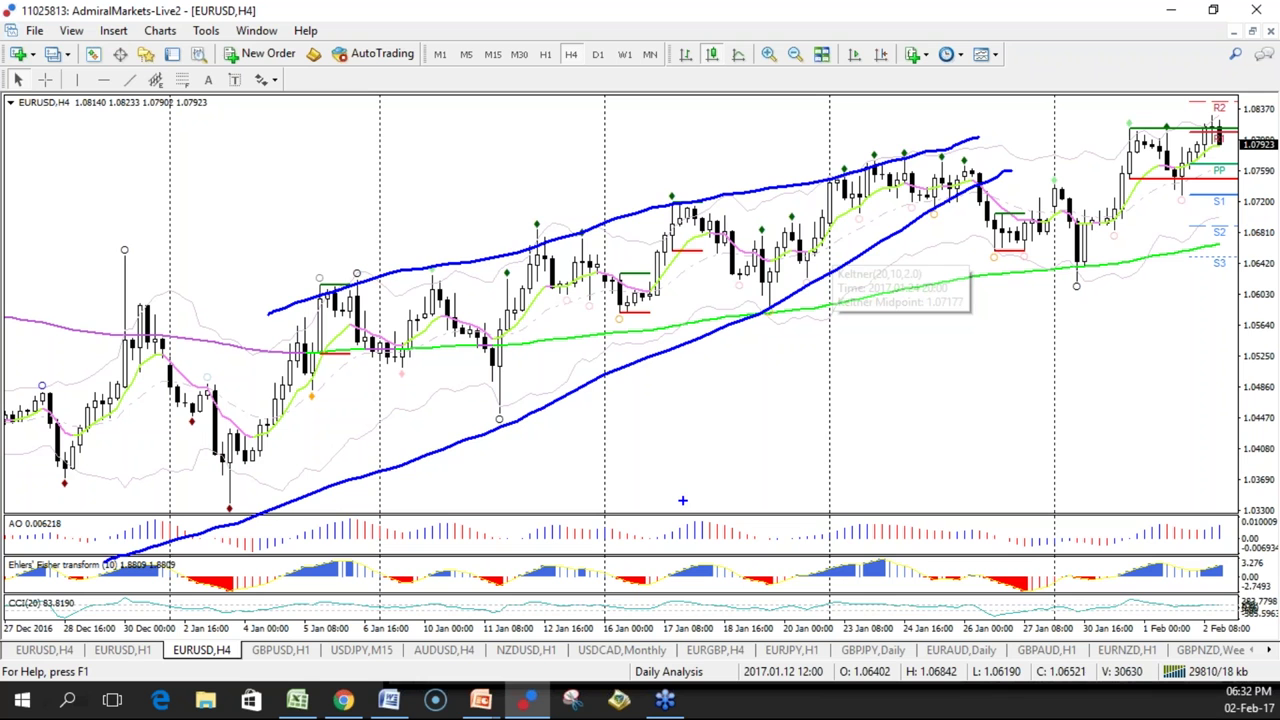
pyautogui.press('e')
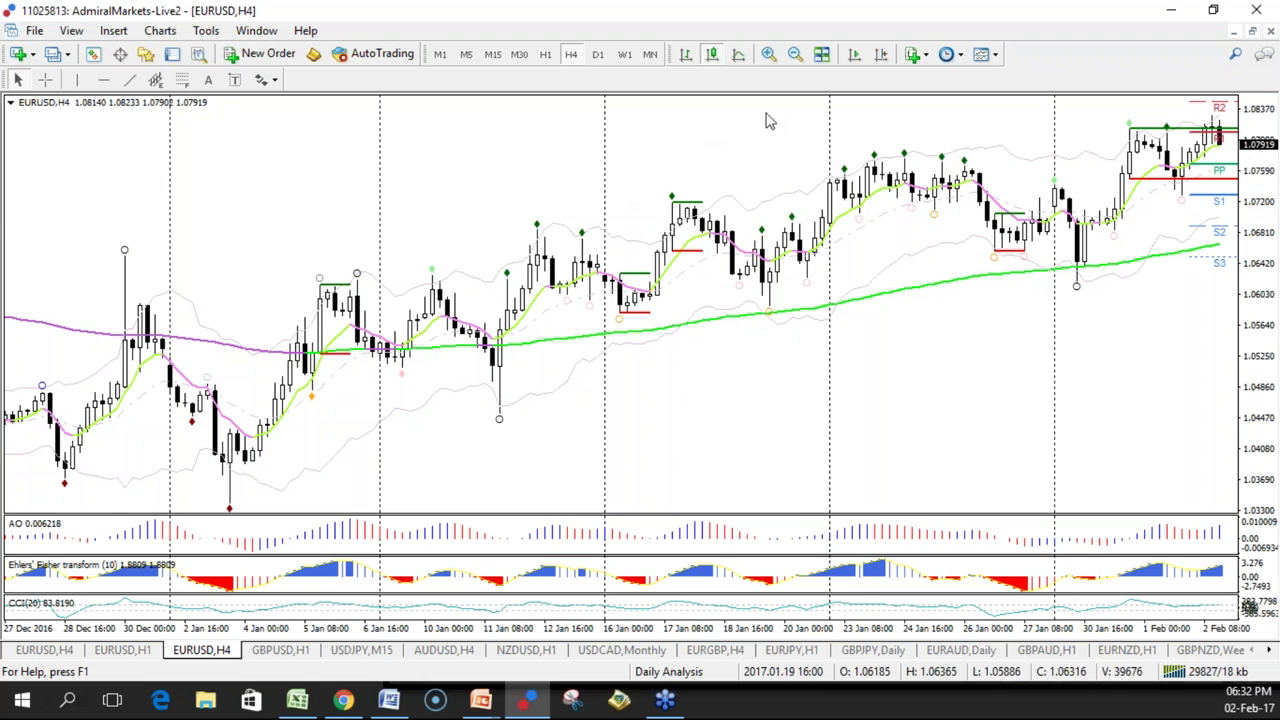
# - Scroll the H4 chart back to November 2016, sketch a blue mark at the late November lows, and erase it
pyautogui.scroll(3, 291, 208)
pyautogui.scroll(10, 620, 307)
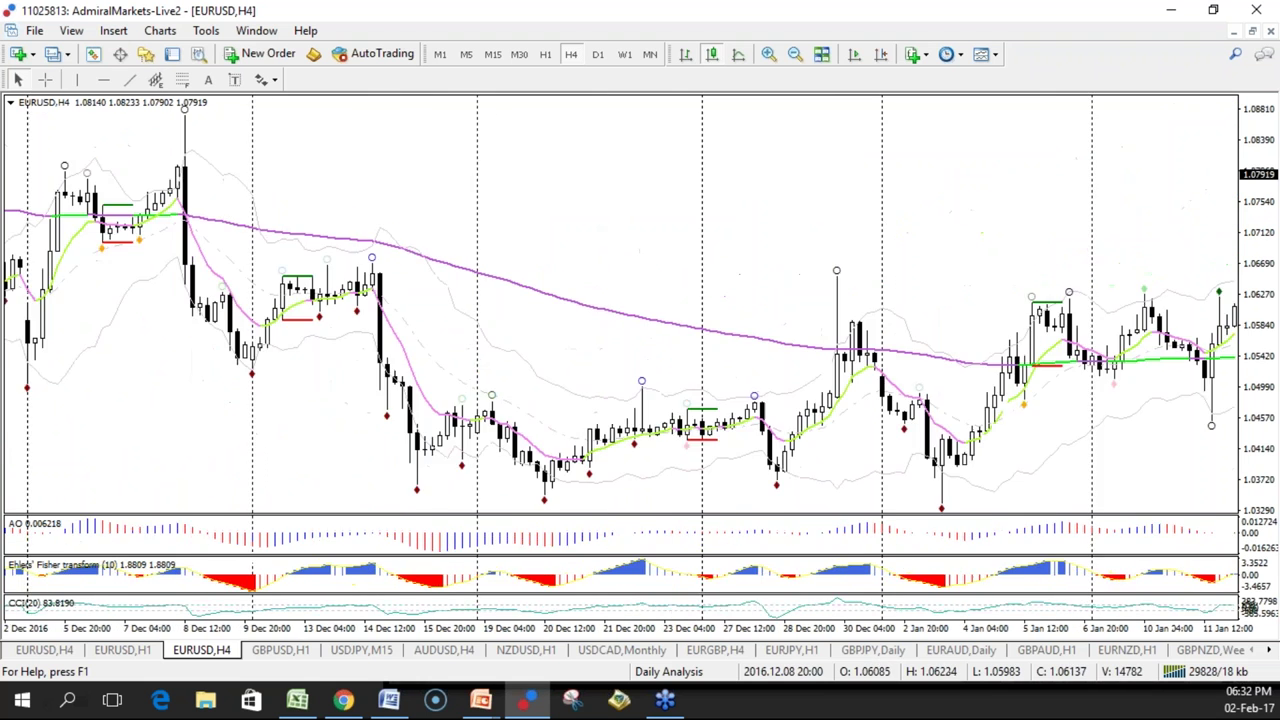
pyautogui.scroll(1, 319, 364)
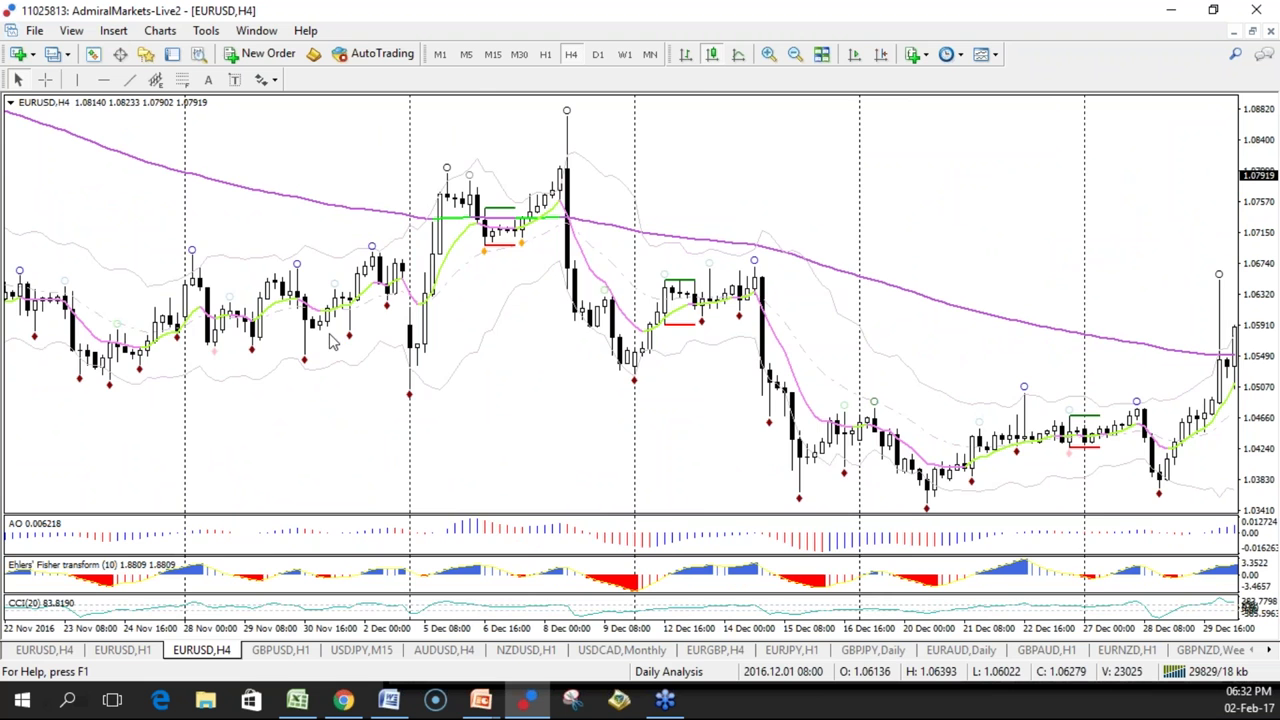
pyautogui.scroll(1, 319, 364)
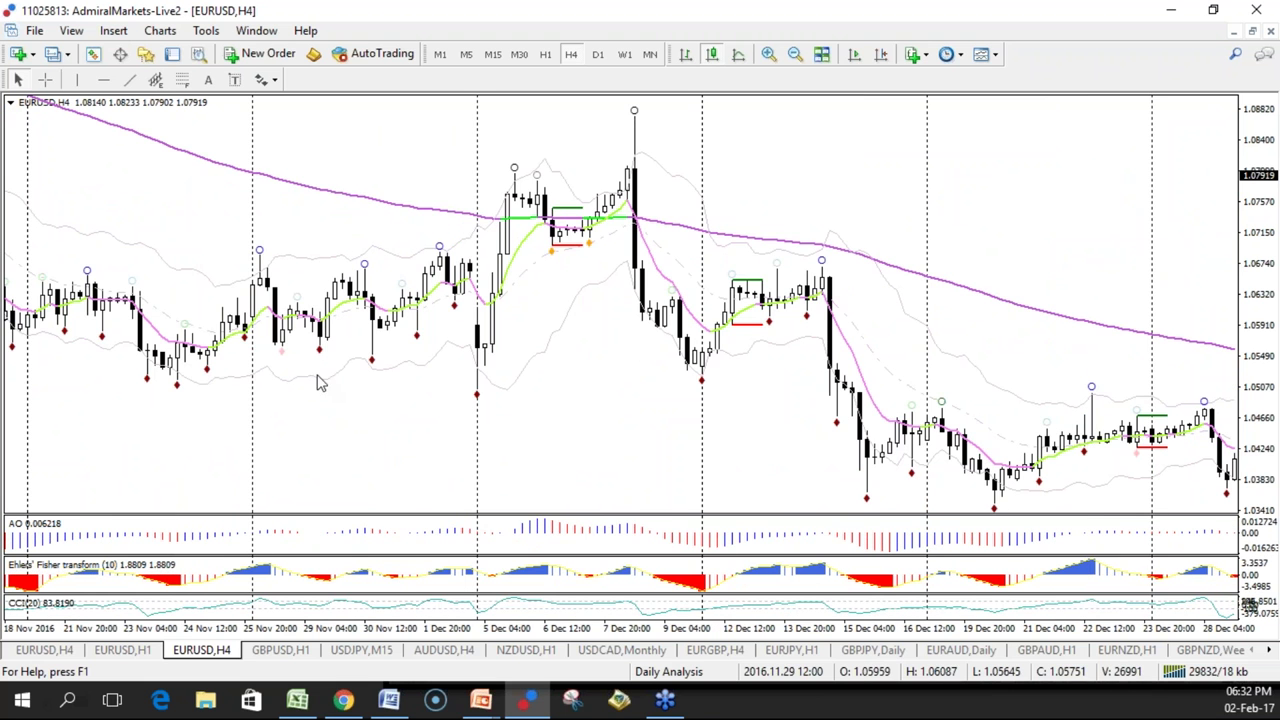
pyautogui.scroll(6, 432, 362)
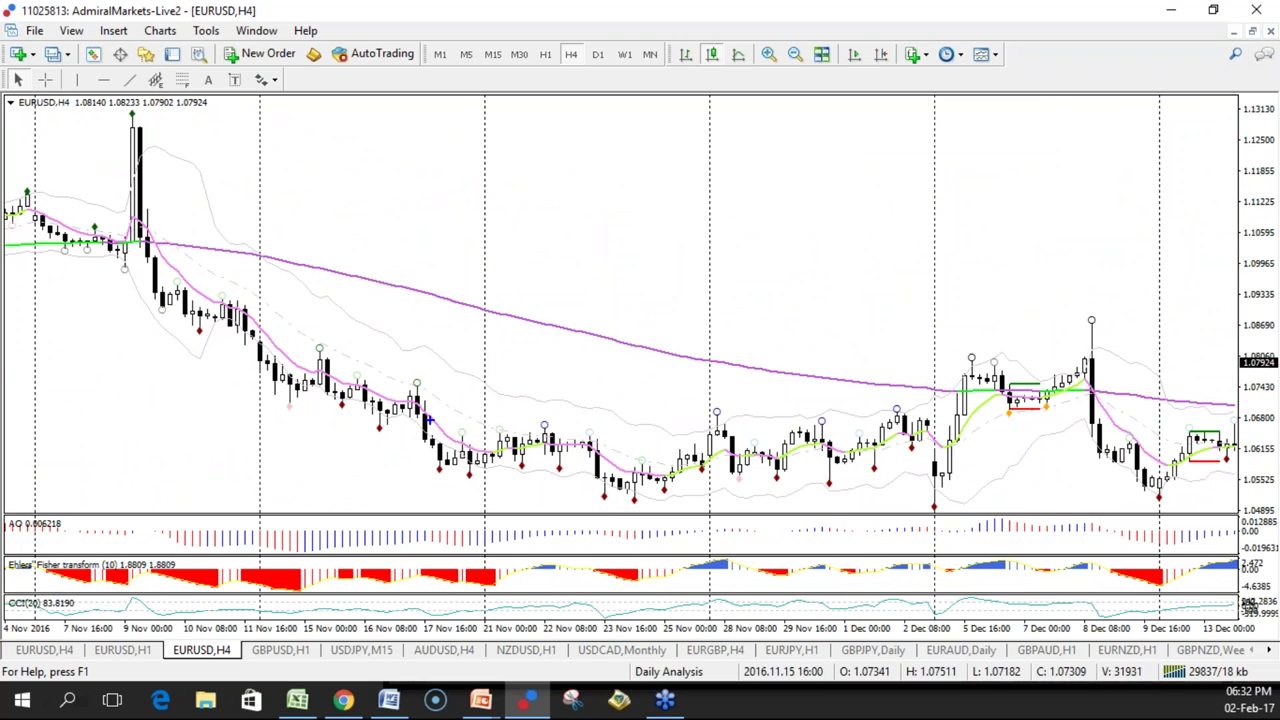
pyautogui.moveTo(700, 466)
pyautogui.mouseDown()
pyautogui.moveTo(500, 357)
pyautogui.moveTo(557, 486)
pyautogui.moveTo(680, 474)
pyautogui.moveTo(676, 452)
pyautogui.mouseUp()
pyautogui.press('e')
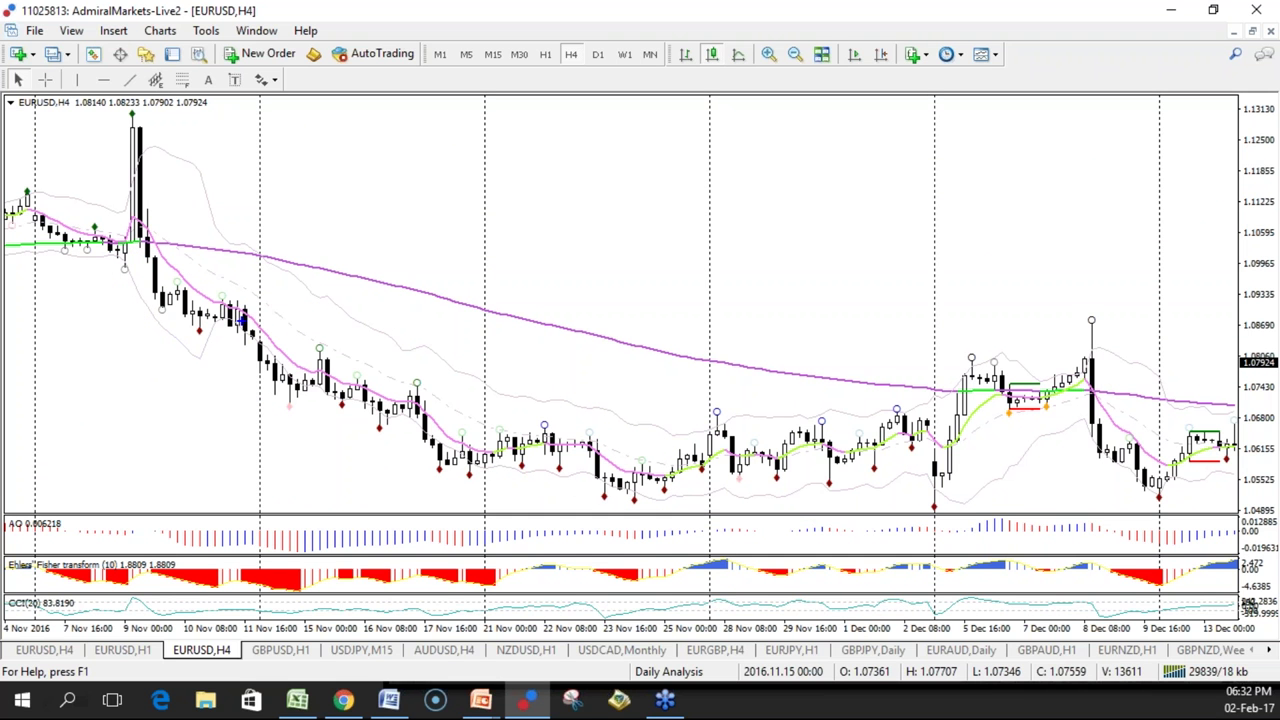
# - Mark the downward break of the 10 November fractal low in red, box the 15 November fractal high, and erase the marks
pyautogui.moveTo(197, 327)
pyautogui.mouseDown()
pyautogui.moveTo(262, 318)
pyautogui.moveTo(200, 318)
pyautogui.moveTo(238, 372)
pyautogui.moveTo(272, 385)
pyautogui.mouseUp()
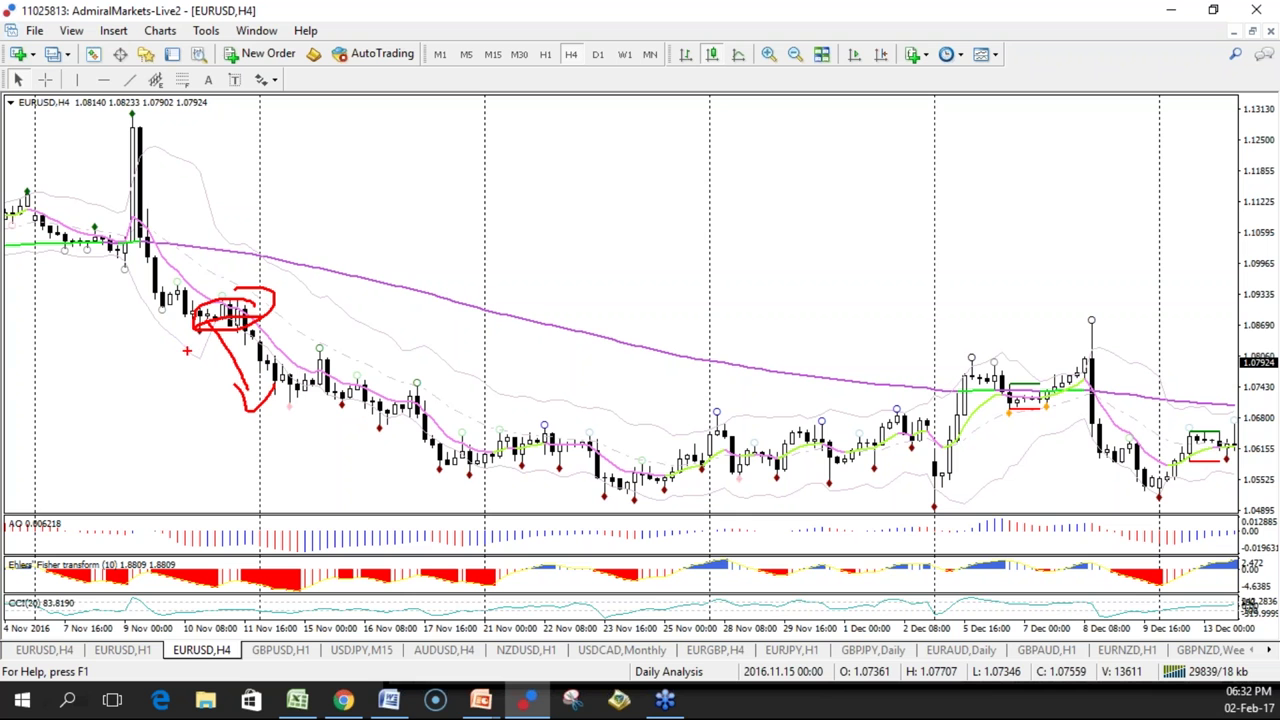
pyautogui.moveTo(172, 328); pyautogui.dragTo(330, 358)
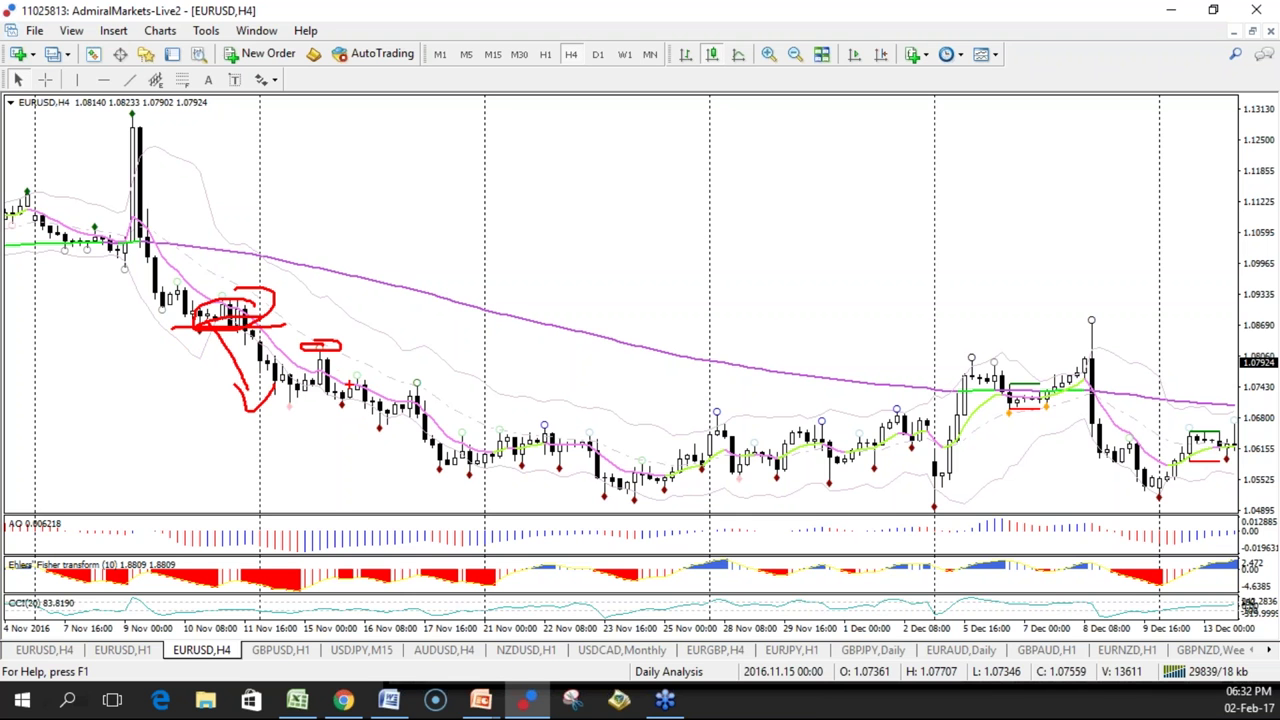
pyautogui.press('e')
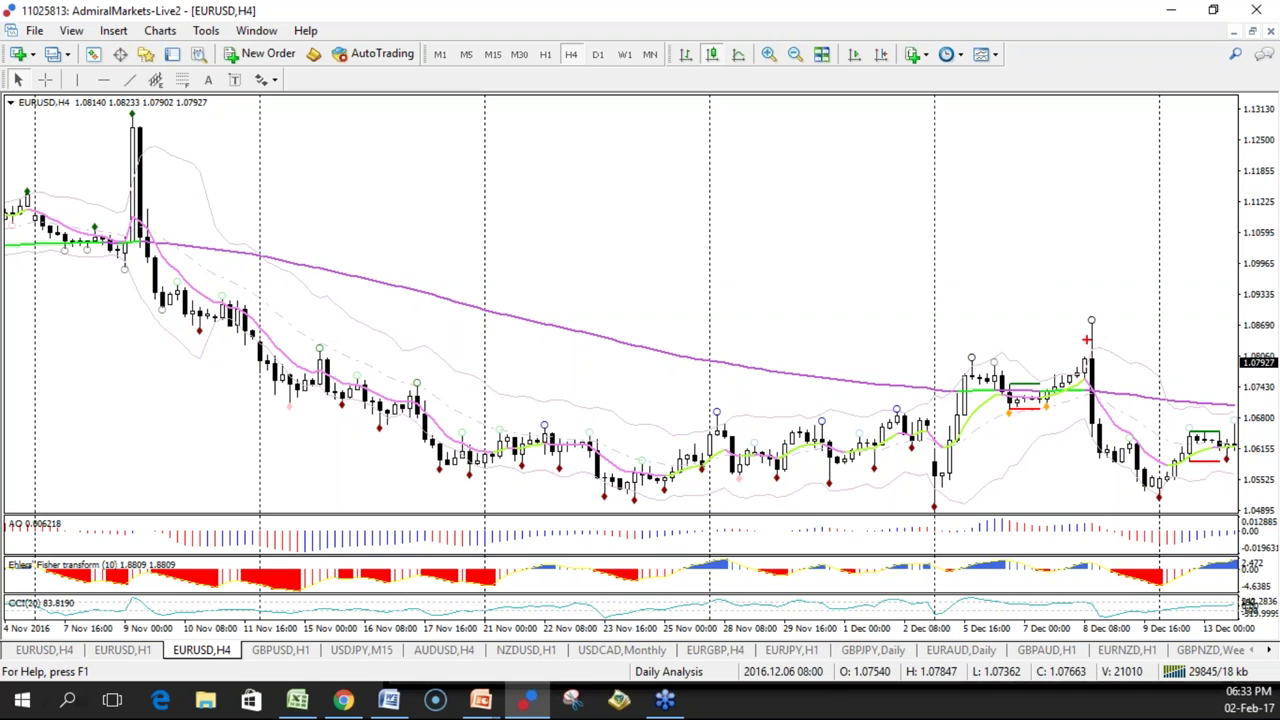
# - Circle the highs from 5 to 8 December in red and erase it, and mark and clear the candles after the 5 December high
pyautogui.moveTo(1108, 326)
pyautogui.mouseDown()
pyautogui.moveTo(955, 356)
pyautogui.moveTo(1100, 320)
pyautogui.mouseUp()
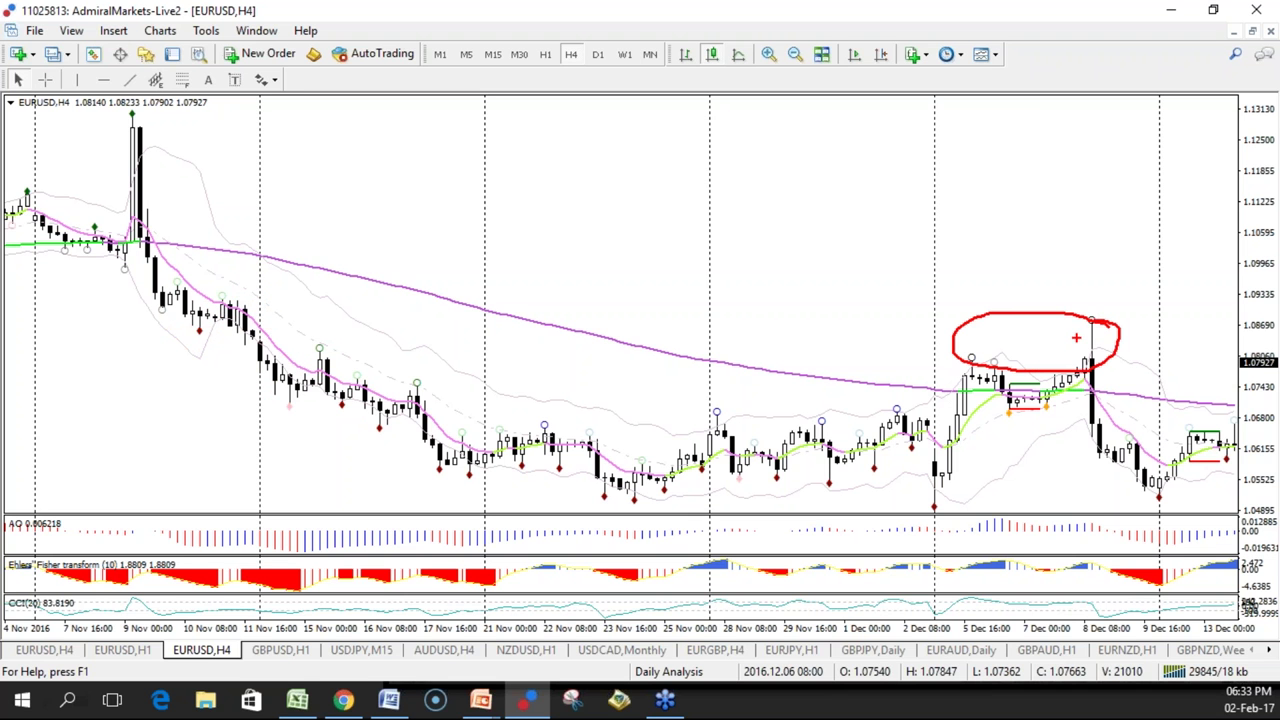
pyautogui.press('e')
pyautogui.scroll(-3, 1068, 355)
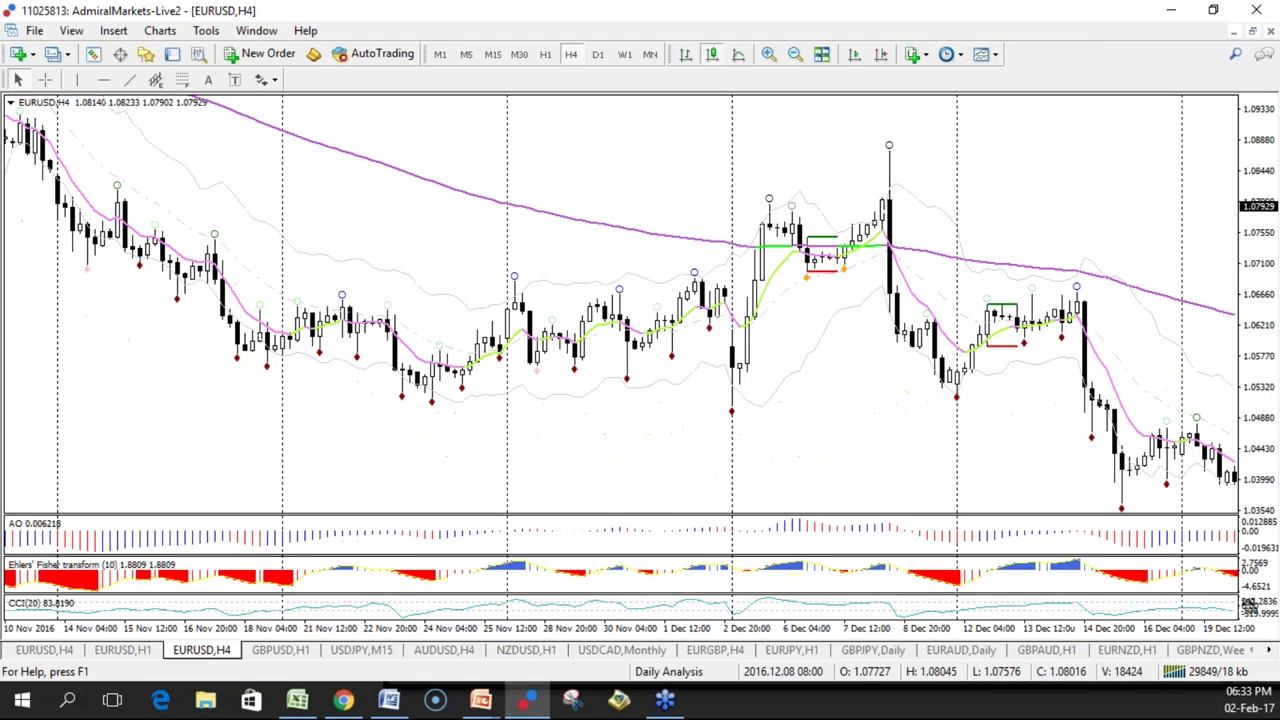
pyautogui.moveTo(775, 208)
pyautogui.mouseDown()
pyautogui.moveTo(872, 200)
pyautogui.moveTo(738, 193)
pyautogui.moveTo(834, 214)
pyautogui.mouseUp()
pyautogui.press('e')
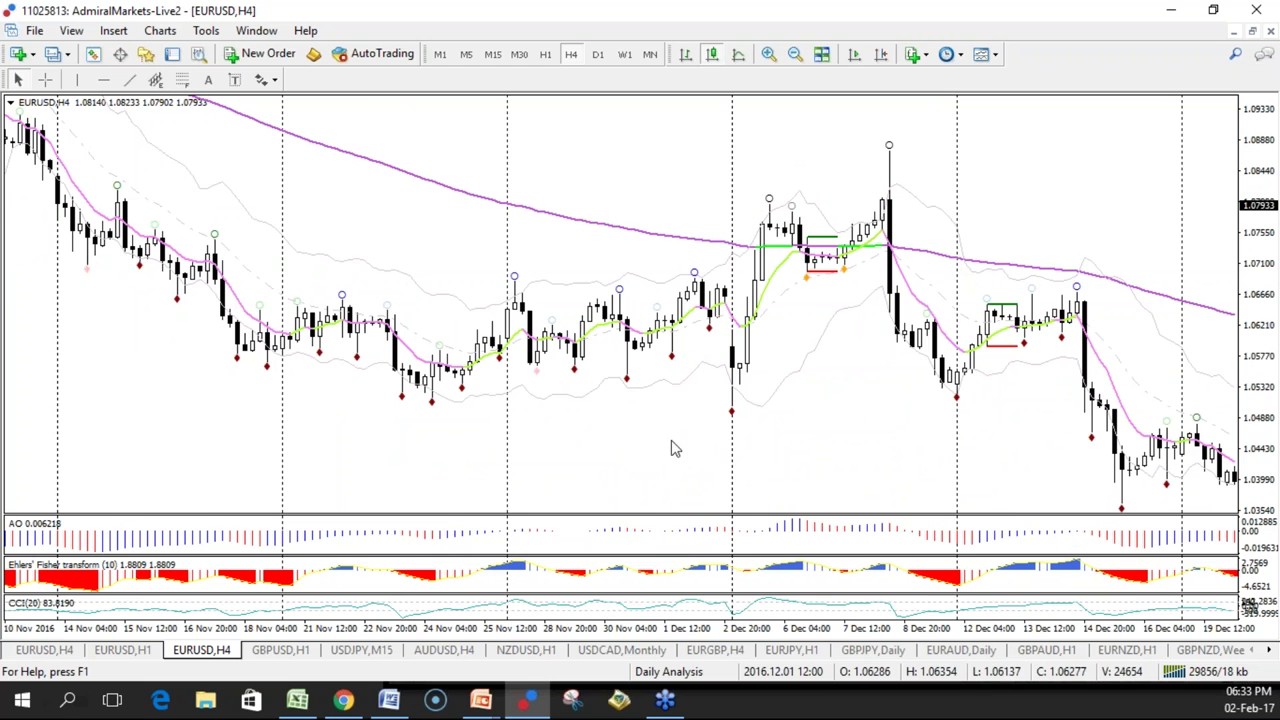
# - Scroll the H4 chart forward to January 2017, and switch to the PowerPoint slide show at the "Free indi's?" slide
pyautogui.moveTo(789, 434); pyautogui.dragTo(425, 385)
pyautogui.scroll(-2, 743, 320)
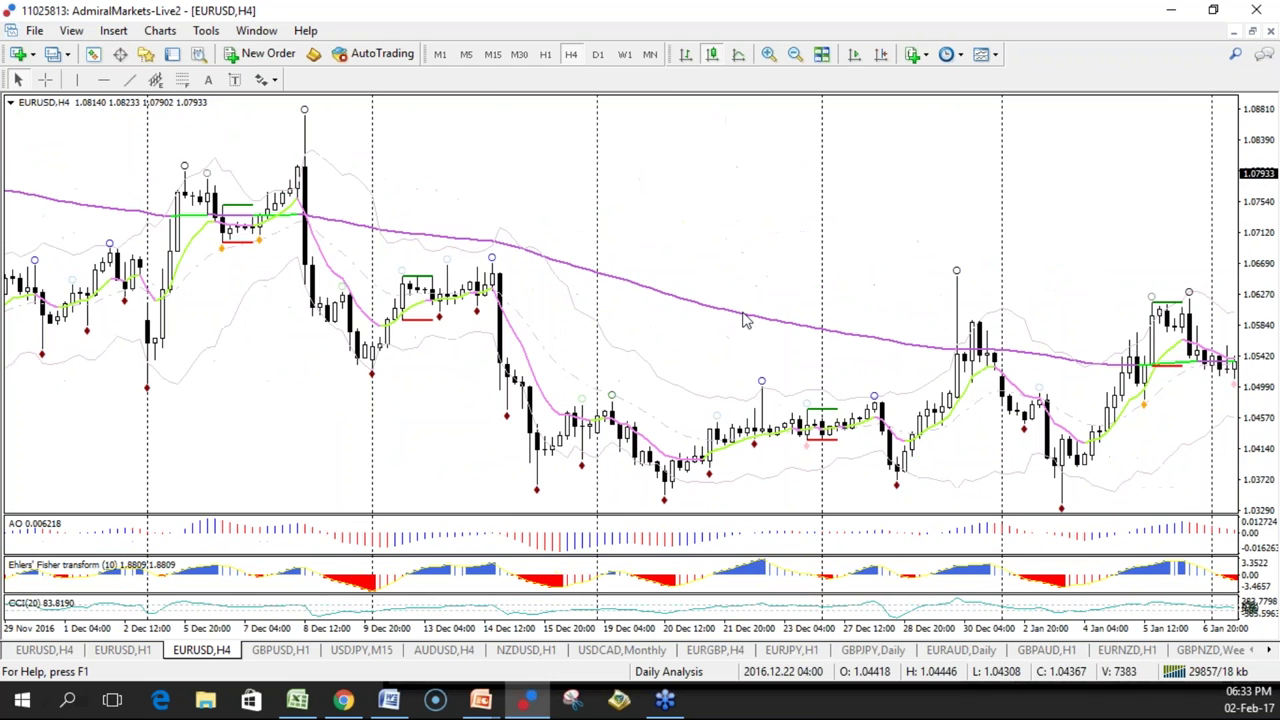
pyautogui.moveTo(490, 705)
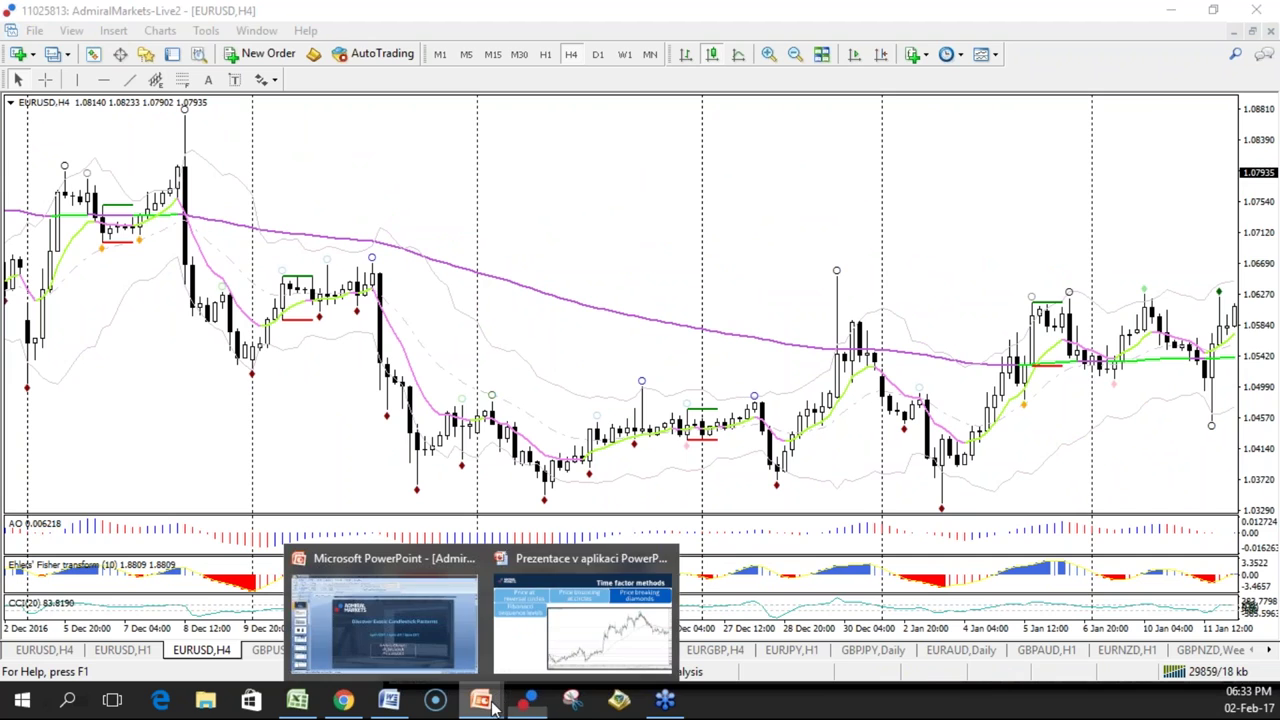
pyautogui.click(531, 657)
pyautogui.click(364, 373)
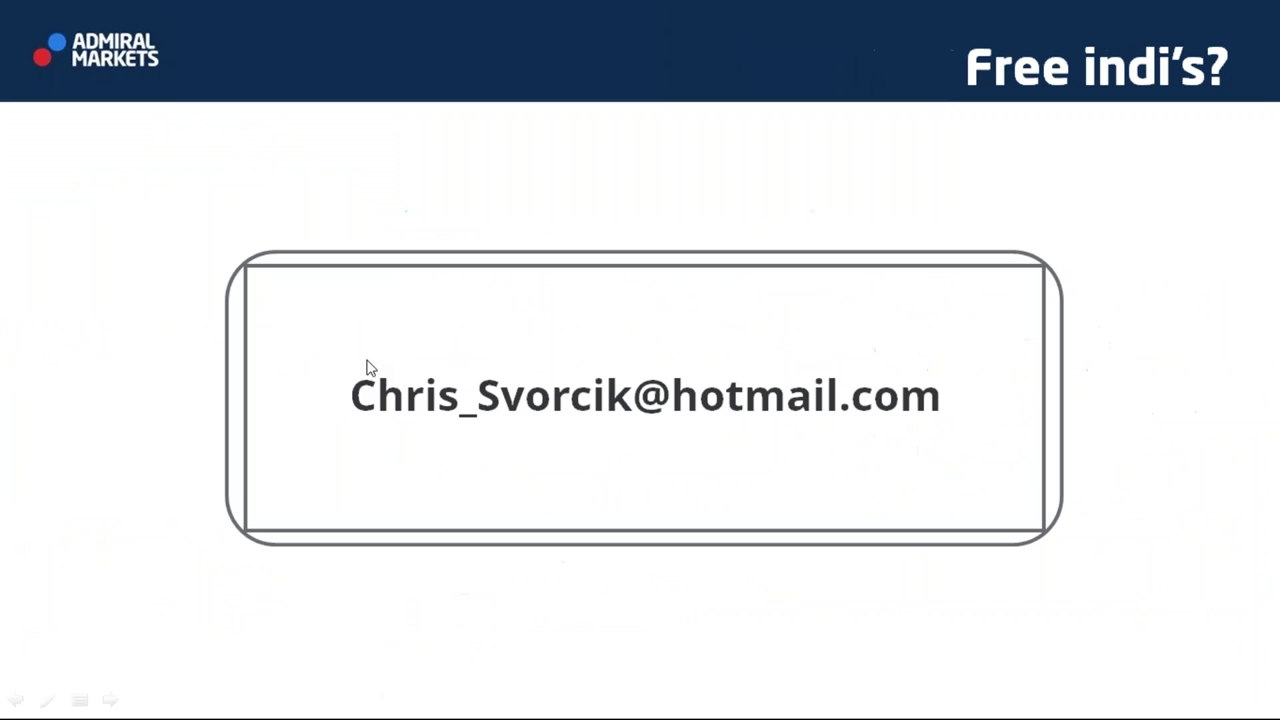
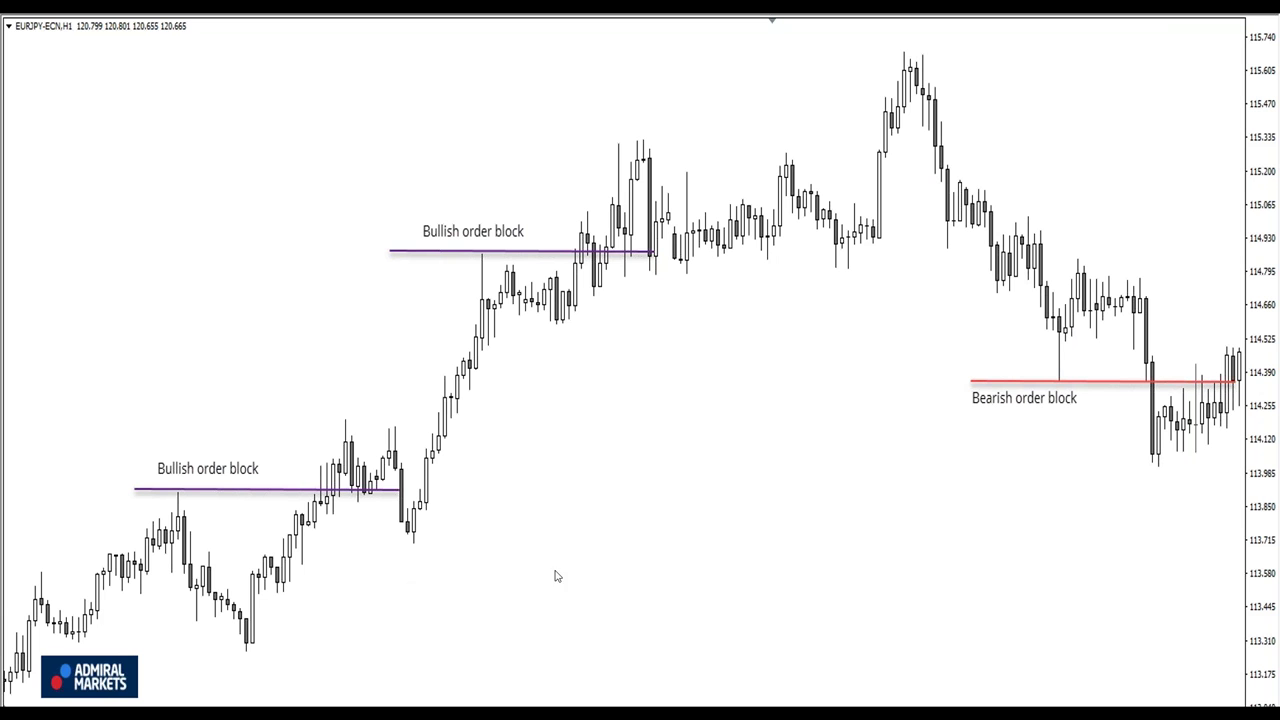
# - Enable the pen and mark the swing-high levels and the drop from the highest peak in red on the EURJPY H1 slide
pyautogui.rightClick(544, 520)
pyautogui.moveTo(605, 460)
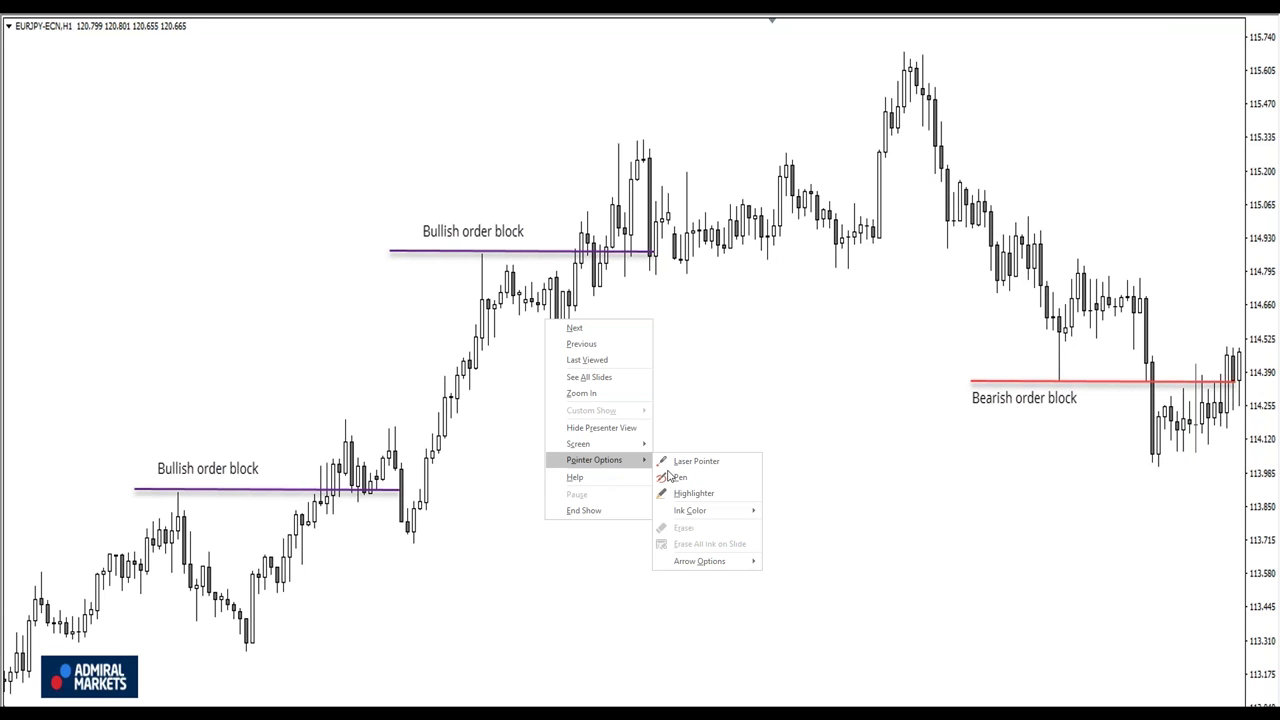
pyautogui.click(678, 477)
pyautogui.moveTo(319, 420); pyautogui.dragTo(397, 422)
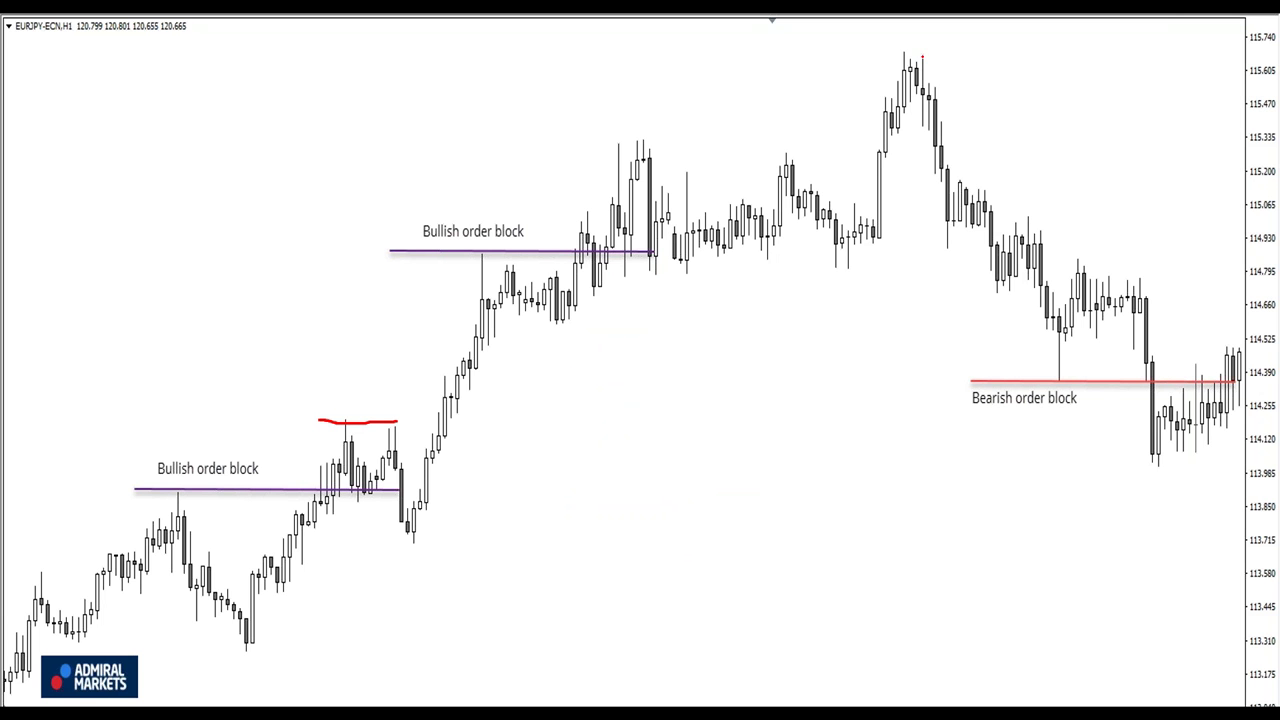
pyautogui.moveTo(941, 38); pyautogui.dragTo(946, 278)
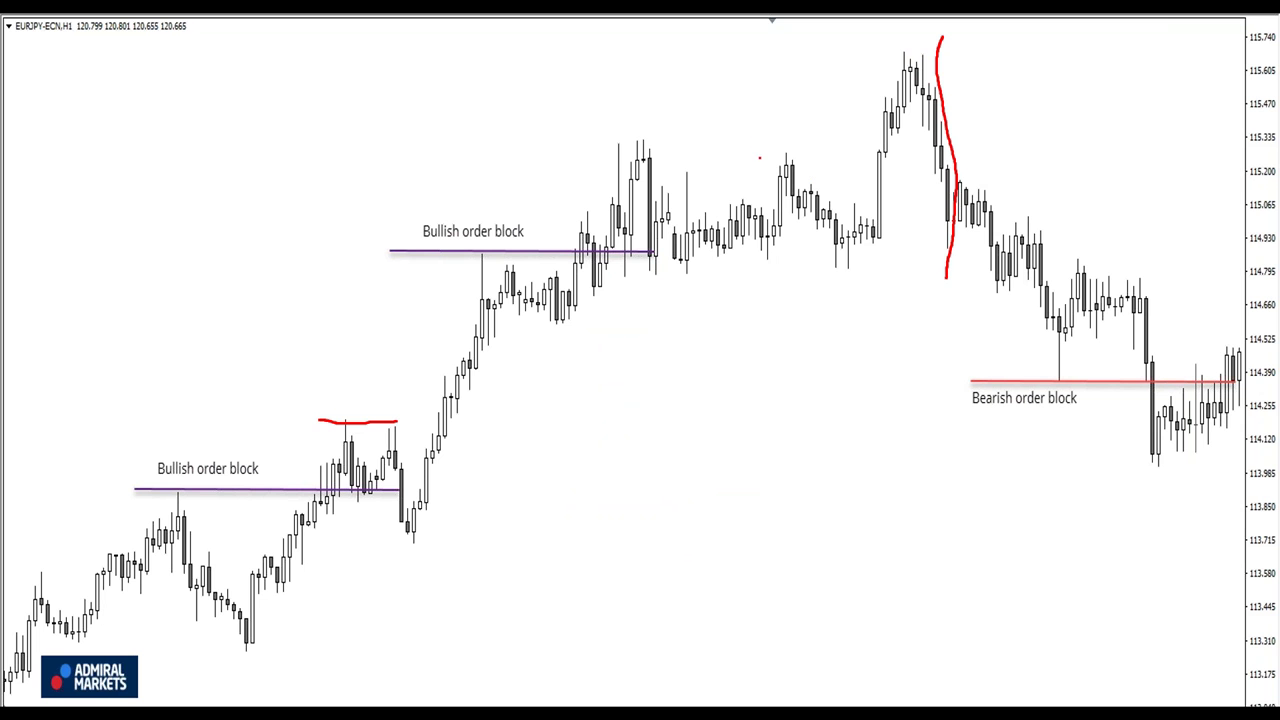
pyautogui.moveTo(760, 156); pyautogui.dragTo(822, 149)
pyautogui.moveTo(618, 156); pyautogui.dragTo(766, 154)
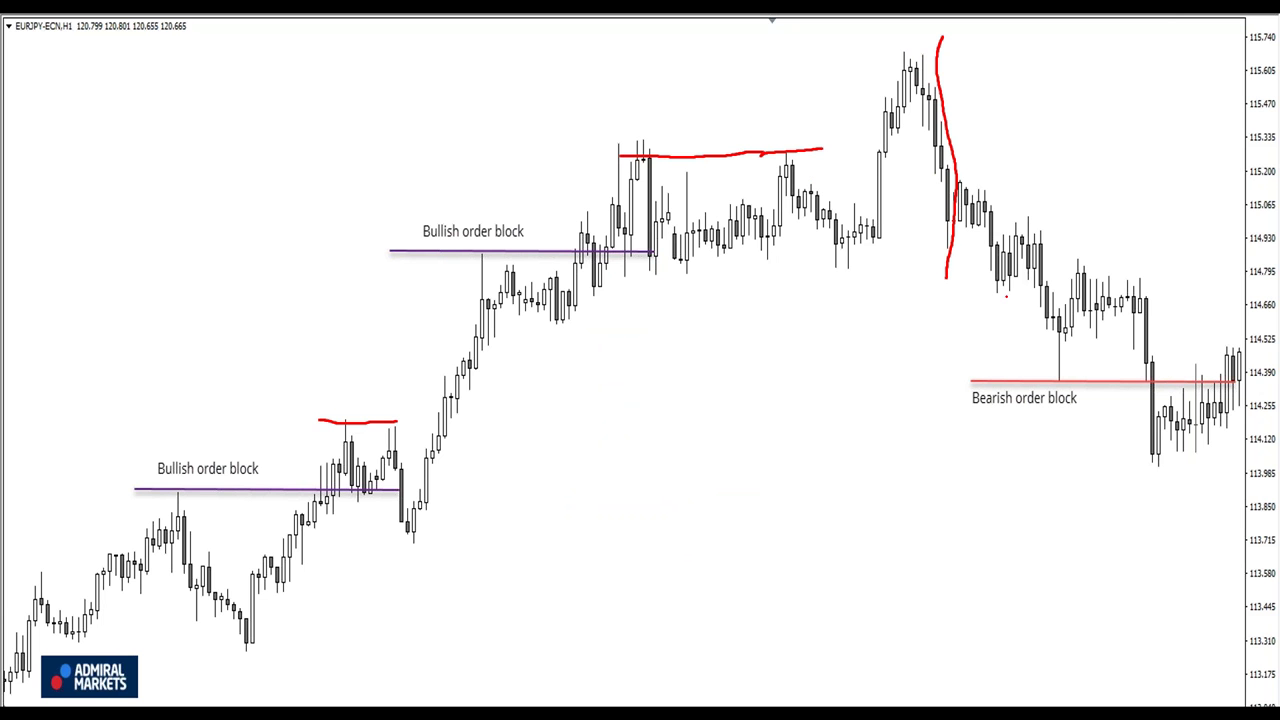
# - Underline the successive lows around the bearish order block and sketch a further decline at the chart's end, and erase all ink
pyautogui.moveTo(817, 265); pyautogui.dragTo(1082, 266)
pyautogui.moveTo(972, 294); pyautogui.dragTo(1058, 300)
pyautogui.moveTo(1083, 381); pyautogui.dragTo(1106, 384)
pyautogui.moveTo(1231, 398); pyautogui.dragTo(1270, 650)
pyautogui.moveTo(1104, 470); pyautogui.dragTo(1208, 471)
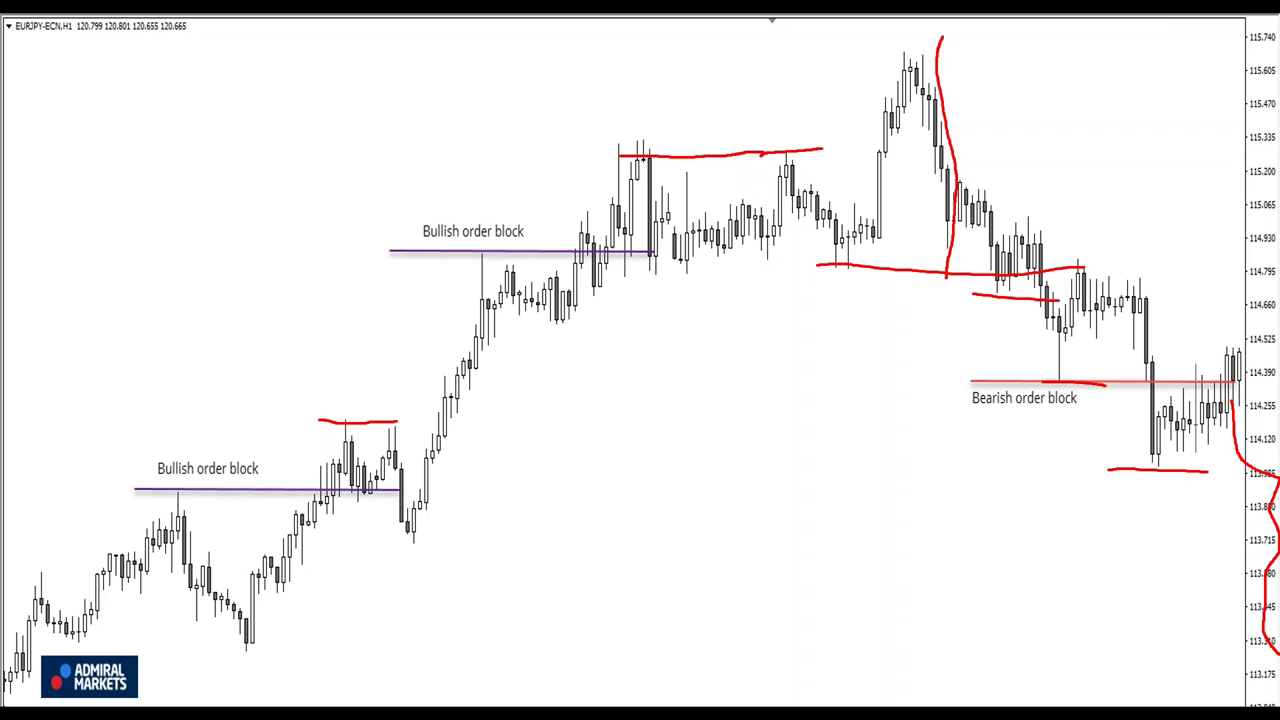
pyautogui.rightClick(628, 380)
pyautogui.moveTo(670, 523)
pyautogui.click(790, 600)
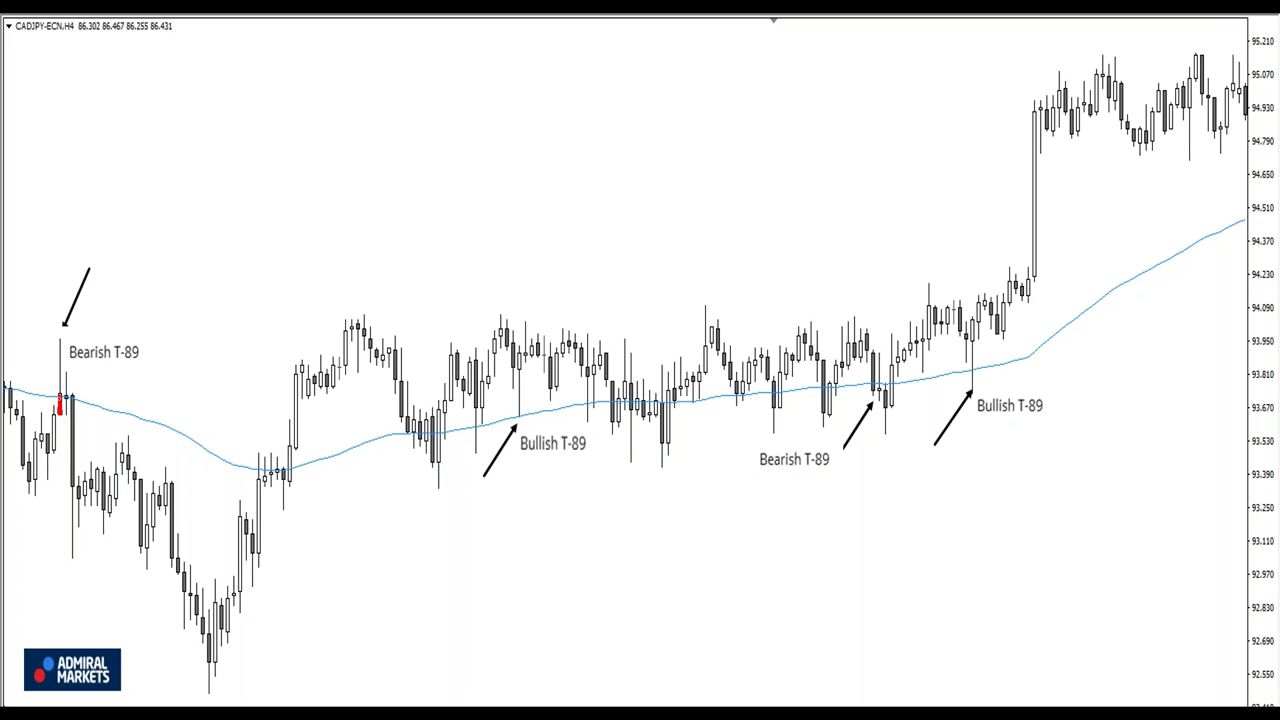
# - Erase all ink from the CADJPY H4 slide with the T-89 examples
pyautogui.rightClick(200, 207)
pyautogui.moveTo(250, 348)
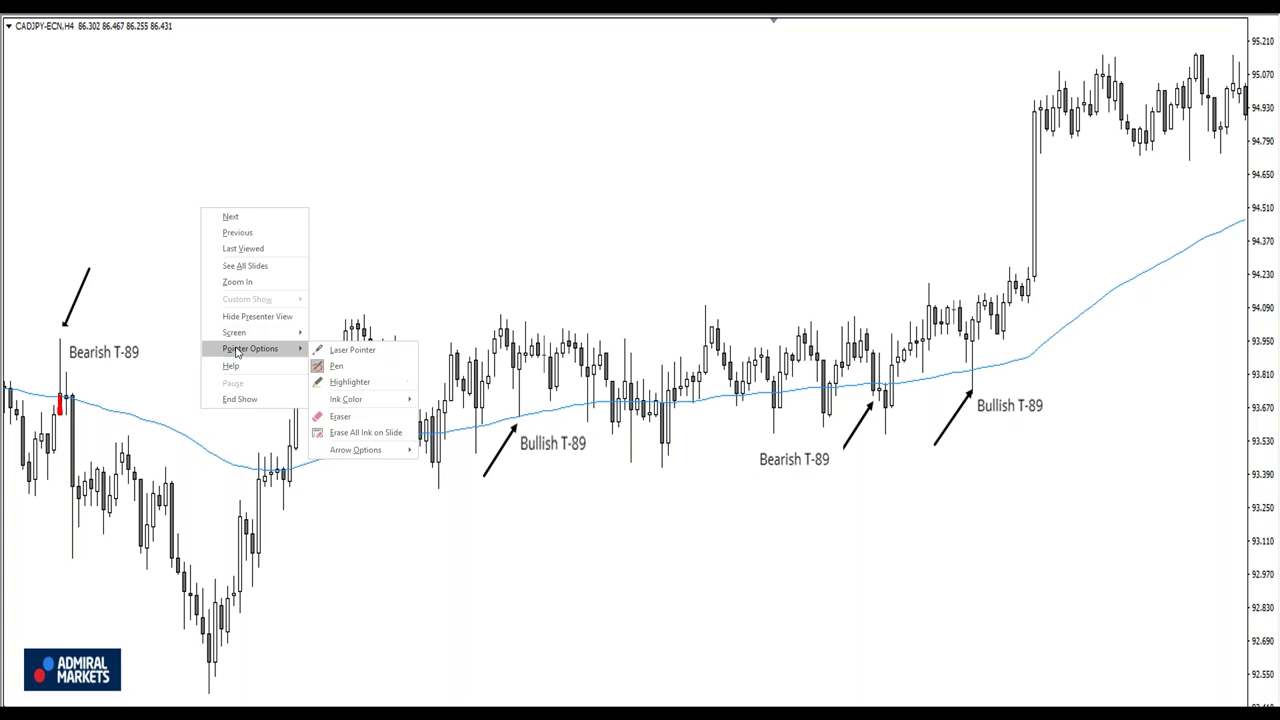
pyautogui.click(345, 438)
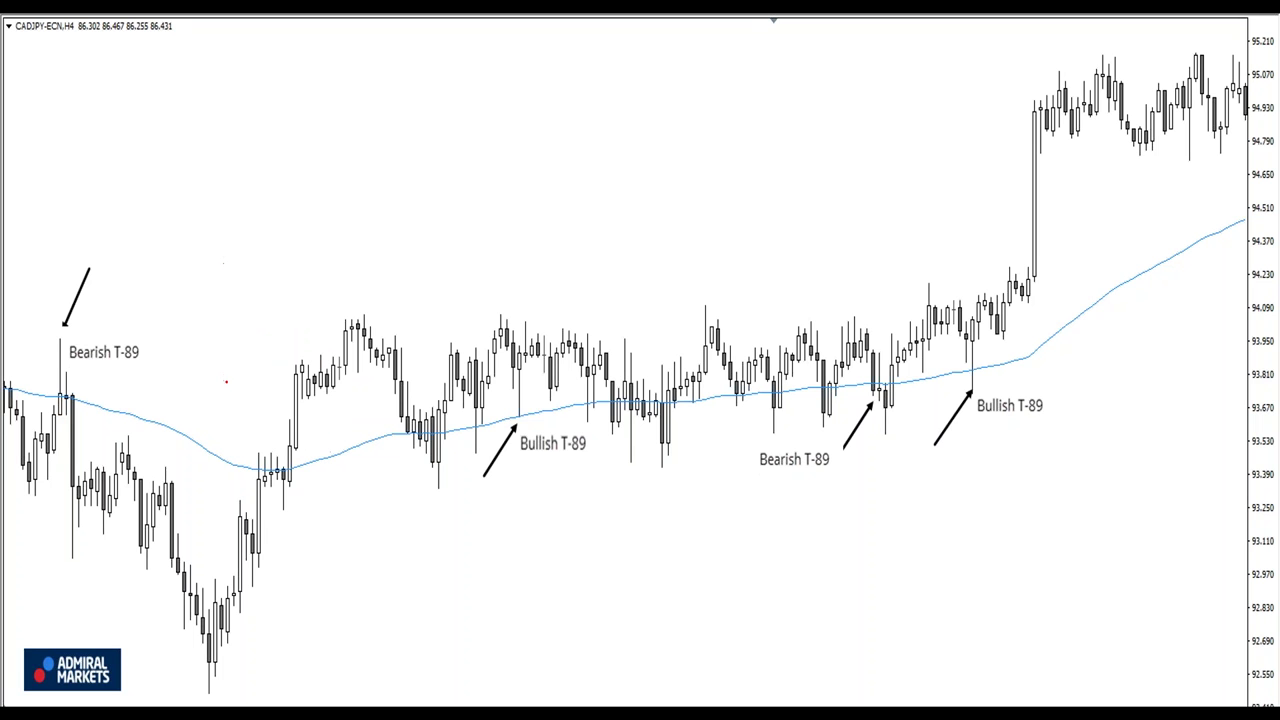
# - Mark the wick tip of the first Bearish T-89 candle in red and erase all ink
pyautogui.moveTo(57, 341)
pyautogui.mouseDown()
pyautogui.moveTo(46, 378)
pyautogui.moveTo(66, 347)
pyautogui.mouseUp()
pyautogui.rightClick(150, 268)
pyautogui.moveTo(207, 410)
pyautogui.click(310, 491)
# - Mark both ends of the first Bearish T-89 wick and add red strokes at the other three T-89 candles
pyautogui.moveTo(54, 394); pyautogui.dragTo(74, 394)
pyautogui.moveTo(55, 344); pyautogui.dragTo(67, 344)
pyautogui.moveTo(506, 442); pyautogui.dragTo(519, 374)
pyautogui.moveTo(866, 406); pyautogui.dragTo(875, 393)
pyautogui.moveTo(932, 414); pyautogui.dragTo(971, 391)
# - Sketch three candles with long upper wicks above the chart, mark the last Bullish T-89 candle's body, and erase all ink
pyautogui.moveTo(265, 36)
pyautogui.mouseDown()
pyautogui.moveTo(254, 106)
pyautogui.moveTo(267, 130)
pyautogui.moveTo(279, 94)
pyautogui.moveTo(256, 124)
pyautogui.moveTo(252, 202)
pyautogui.moveTo(282, 162)
pyautogui.moveTo(288, 90)
pyautogui.moveTo(264, 86)
pyautogui.mouseUp()
pyautogui.moveTo(240, 150); pyautogui.dragTo(272, 162)
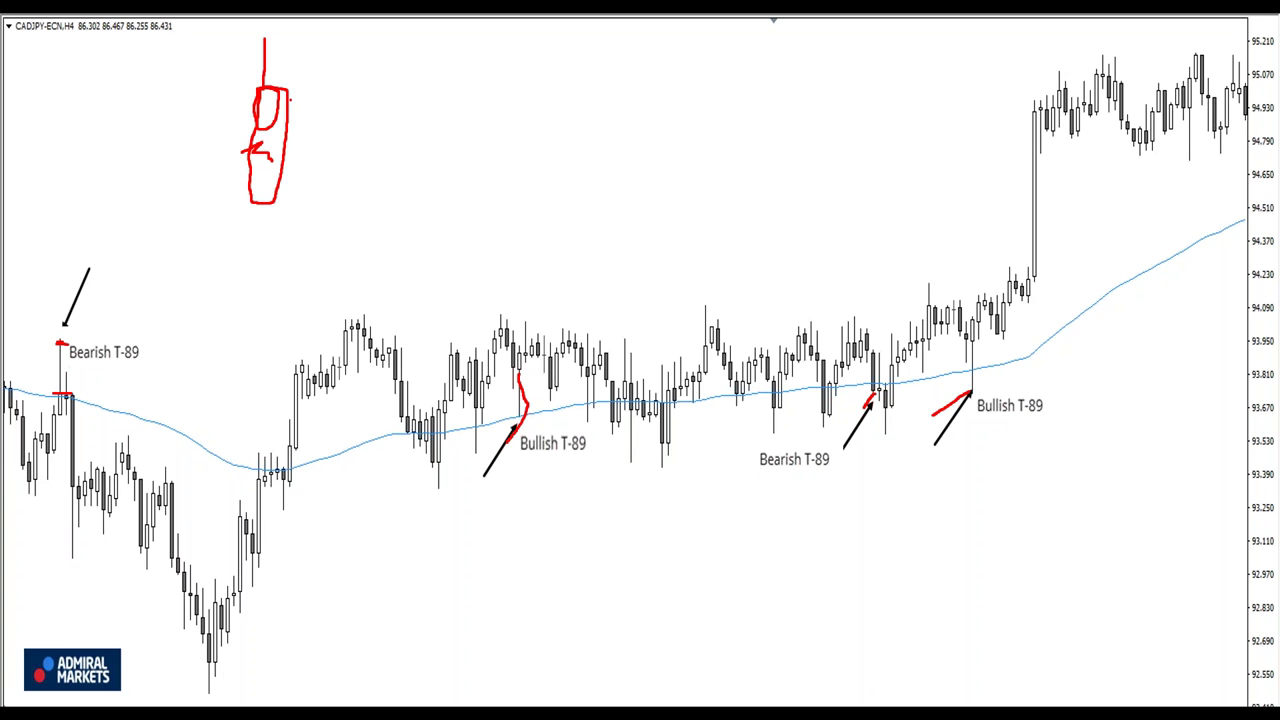
pyautogui.moveTo(399, 40)
pyautogui.mouseDown()
pyautogui.moveTo(397, 160)
pyautogui.moveTo(408, 158)
pyautogui.moveTo(406, 114)
pyautogui.mouseUp()
pyautogui.moveTo(480, 32)
pyautogui.mouseDown()
pyautogui.moveTo(503, 176)
pyautogui.moveTo(487, 100)
pyautogui.moveTo(494, 160)
pyautogui.mouseUp()
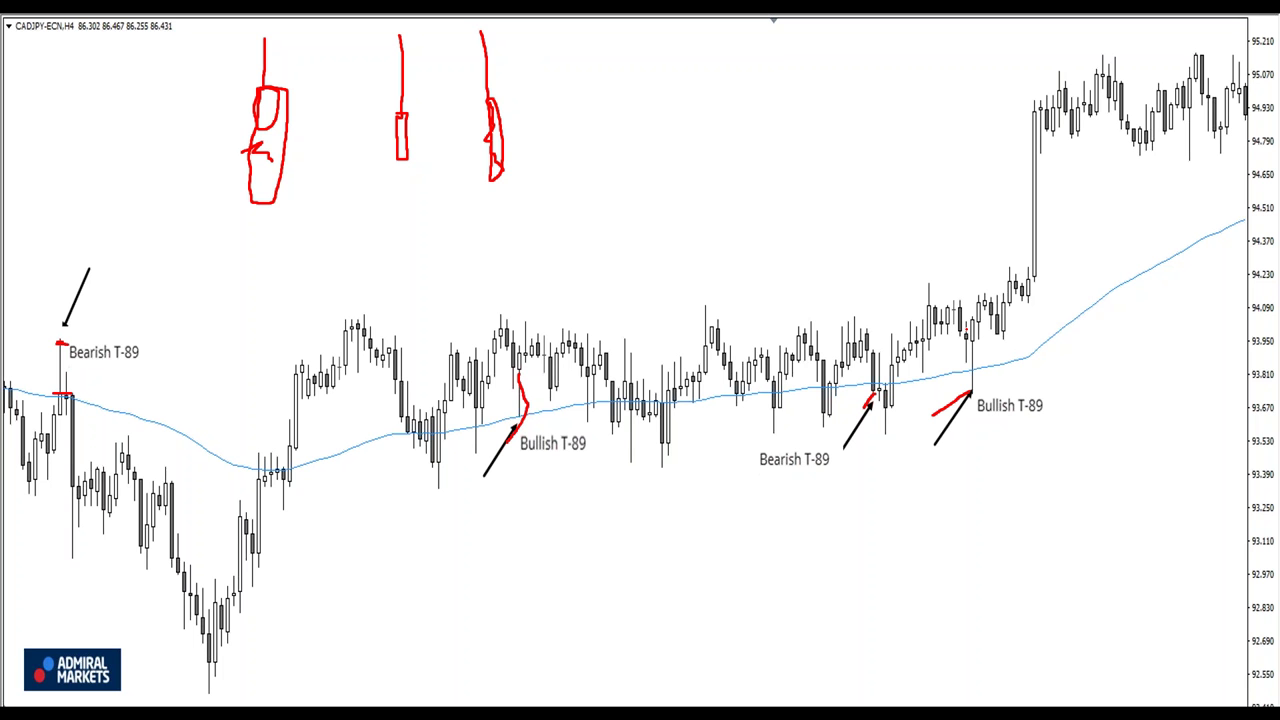
pyautogui.moveTo(972, 322); pyautogui.dragTo(977, 328)
pyautogui.rightClick(617, 229)
pyautogui.moveTo(657, 371)
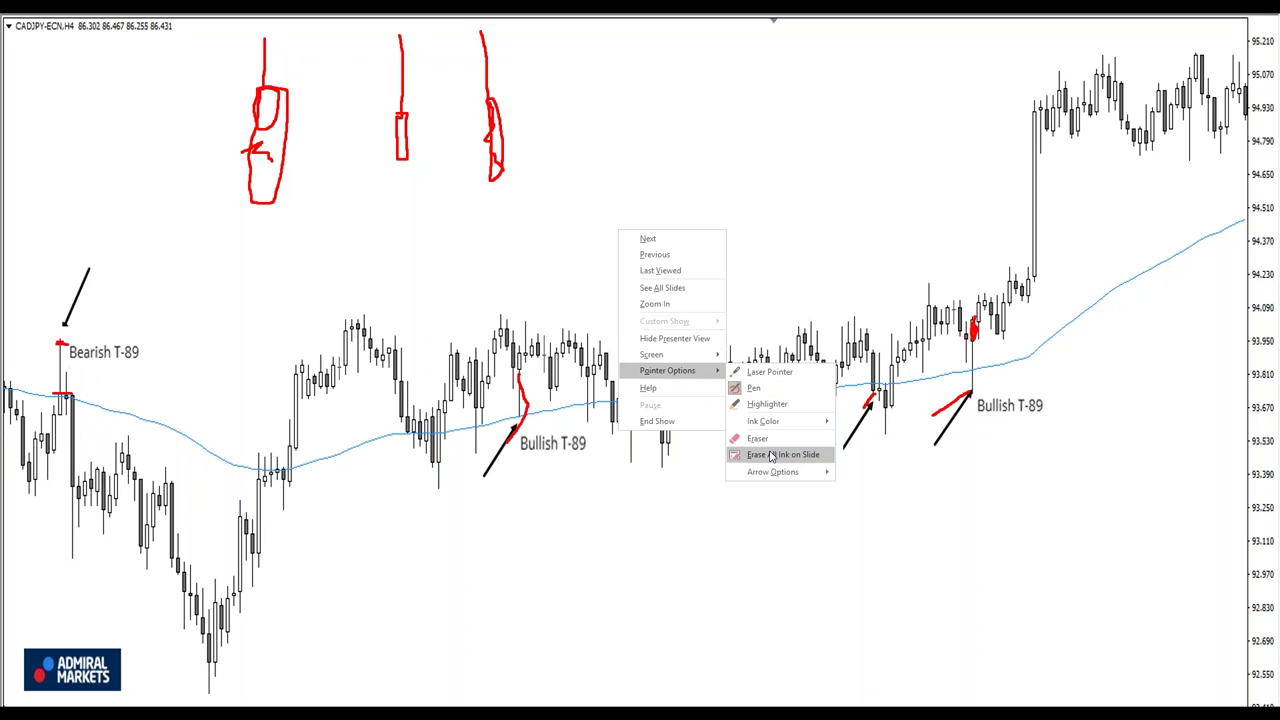
pyautogui.click(771, 451)
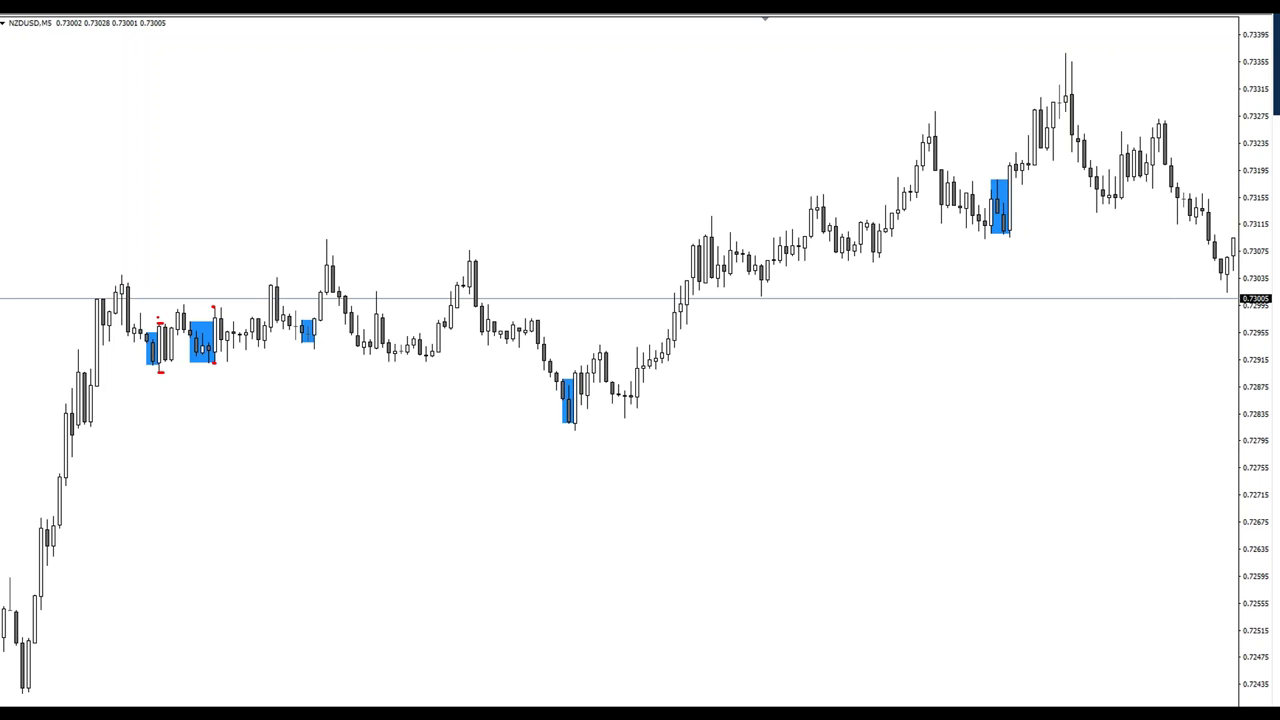
# - Mark the highs above the first and fourth blue boxes and the fifth box's breakout candle with its high and low on the NZDUSD M5 slide
pyautogui.moveTo(157, 318); pyautogui.dragTo(183, 318)
pyautogui.moveTo(568, 371); pyautogui.dragTo(584, 371)
pyautogui.moveTo(1002, 173); pyautogui.dragTo(1014, 169)
pyautogui.moveTo(1011, 172)
pyautogui.mouseDown()
pyautogui.moveTo(1012, 218)
pyautogui.moveTo(1008, 168)
pyautogui.moveTo(1010, 206)
pyautogui.mouseUp()
pyautogui.moveTo(1008, 244); pyautogui.dragTo(1020, 244)
# - Draw red breakout levels above the first, third and fifth blue boxes and trace the declines into the fourth and fifth boxes
pyautogui.moveTo(166, 321); pyautogui.dragTo(182, 321)
pyautogui.moveTo(308, 311); pyautogui.dragTo(344, 310)
pyautogui.moveTo(488, 286)
pyautogui.mouseDown()
pyautogui.moveTo(554, 390)
pyautogui.moveTo(596, 366)
pyautogui.mouseUp()
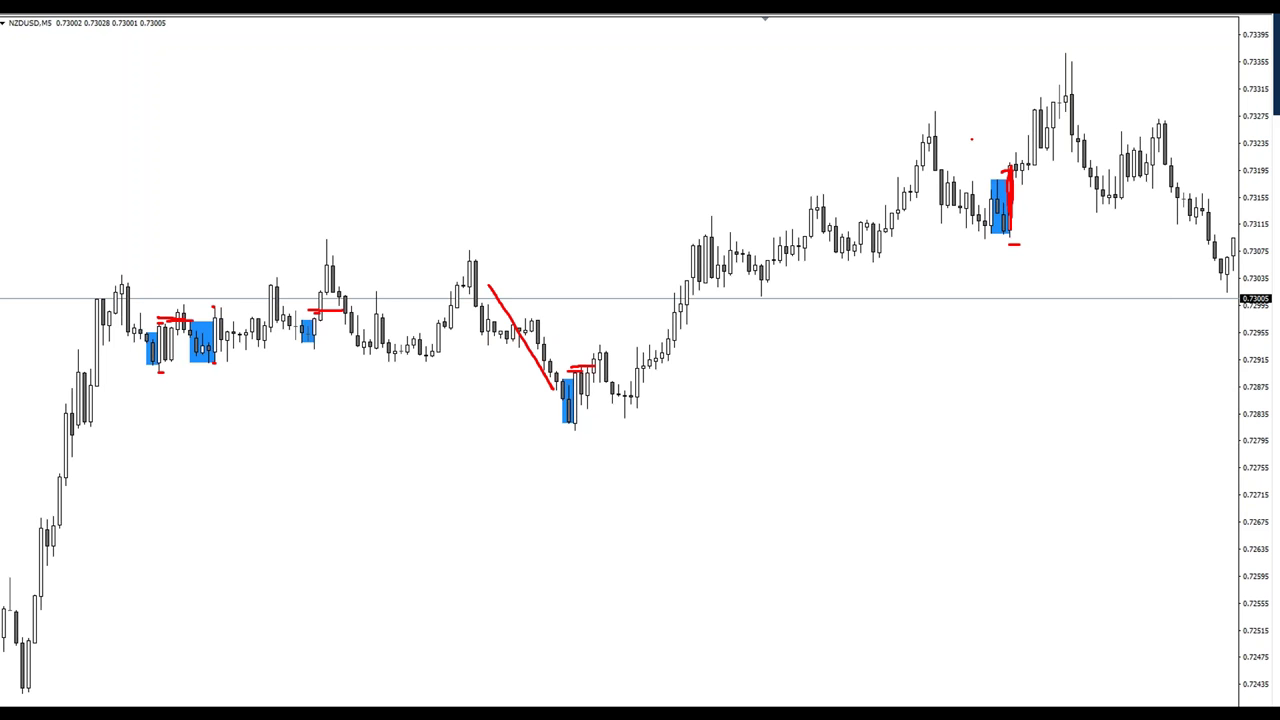
pyautogui.moveTo(932, 120); pyautogui.dragTo(997, 246)
pyautogui.moveTo(1002, 164); pyautogui.dragTo(1029, 163)
# - Draw a red curve around the first three blue boxes and trace the rises that follow the second, fourth and fifth boxes
pyautogui.moveTo(101, 241)
pyautogui.mouseDown()
pyautogui.moveTo(90, 285)
pyautogui.moveTo(18, 211)
pyautogui.mouseUp()
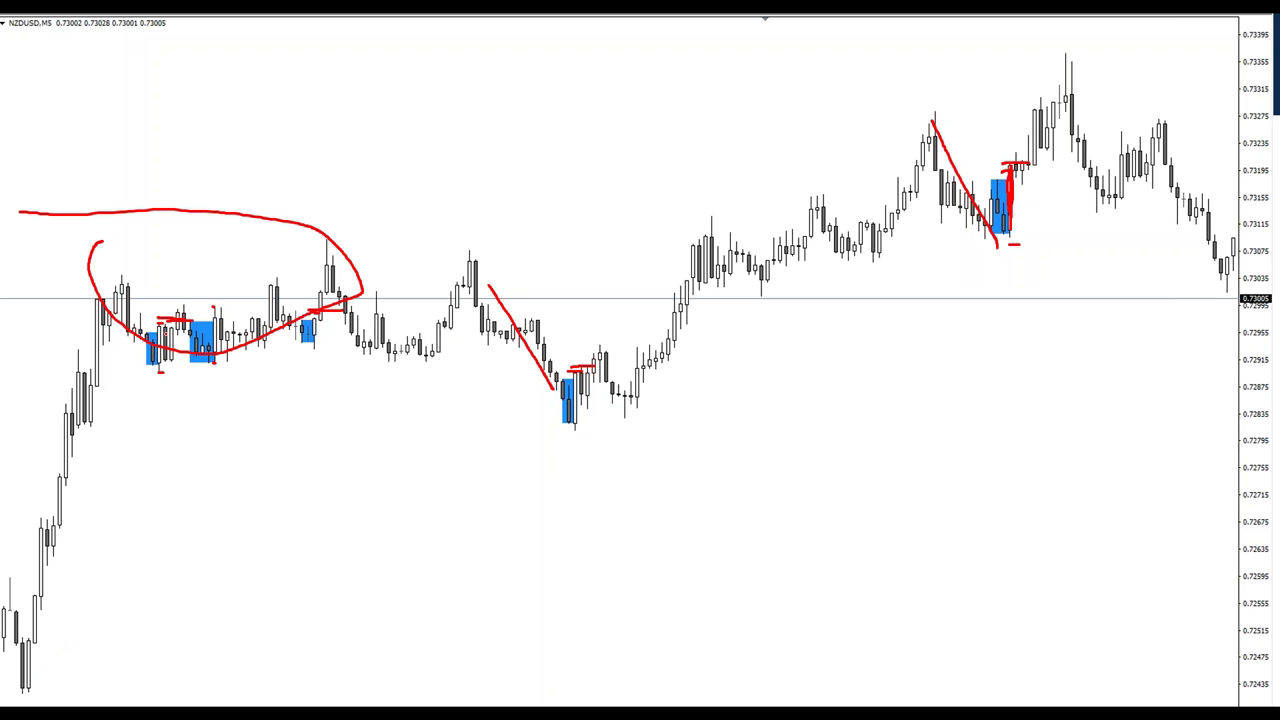
pyautogui.moveTo(190, 321); pyautogui.dragTo(331, 259)
pyautogui.moveTo(584, 366)
pyautogui.mouseDown()
pyautogui.moveTo(712, 270)
pyautogui.moveTo(836, 232)
pyautogui.moveTo(866, 260)
pyautogui.mouseUp()
pyautogui.moveTo(1016, 190); pyautogui.dragTo(1088, 120)
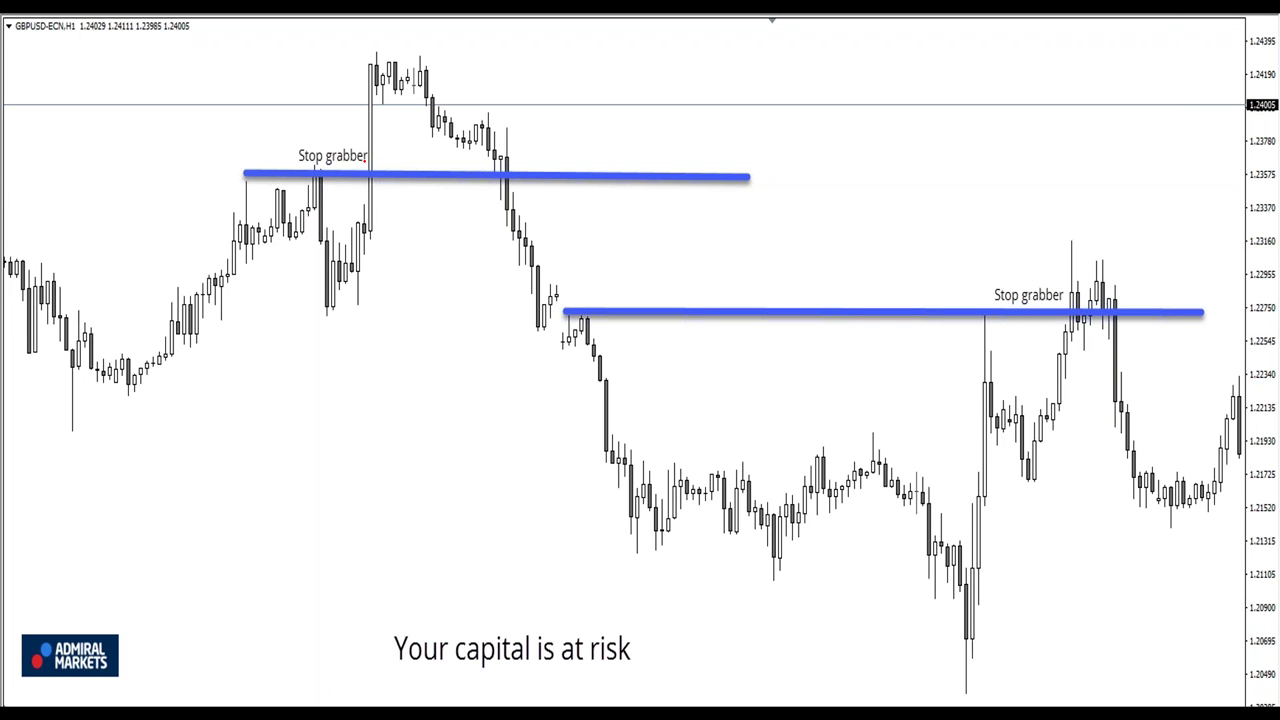
# - Trace the first stop grabber's spike and reversal on the GBPUSD H1 slide, mark the second one, and erase all ink
pyautogui.moveTo(364, 161); pyautogui.dragTo(380, 159)
pyautogui.moveTo(376, 158)
pyautogui.mouseDown()
pyautogui.moveTo(374, 52)
pyautogui.moveTo(496, 166)
pyautogui.moveTo(513, 228)
pyautogui.mouseUp()
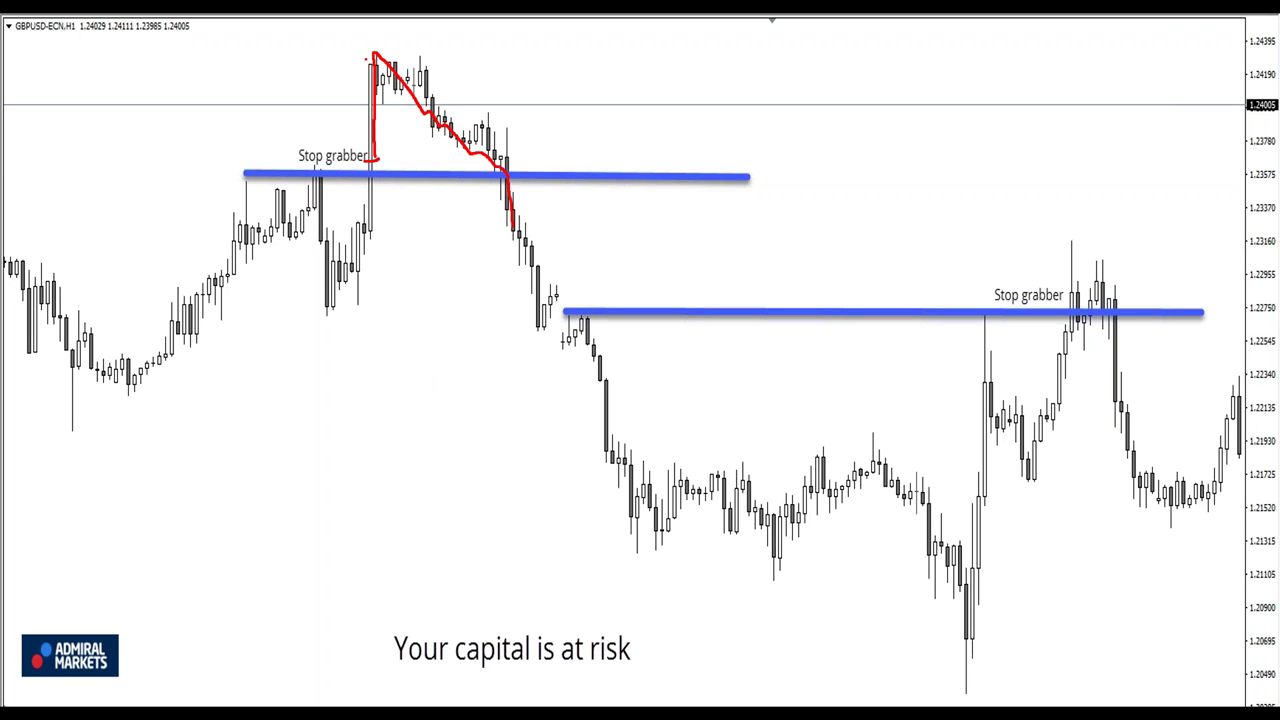
pyautogui.moveTo(1075, 284); pyautogui.dragTo(1070, 282)
pyautogui.rightClick(253, 421)
pyautogui.moveTo(324, 566)
pyautogui.click(410, 646)
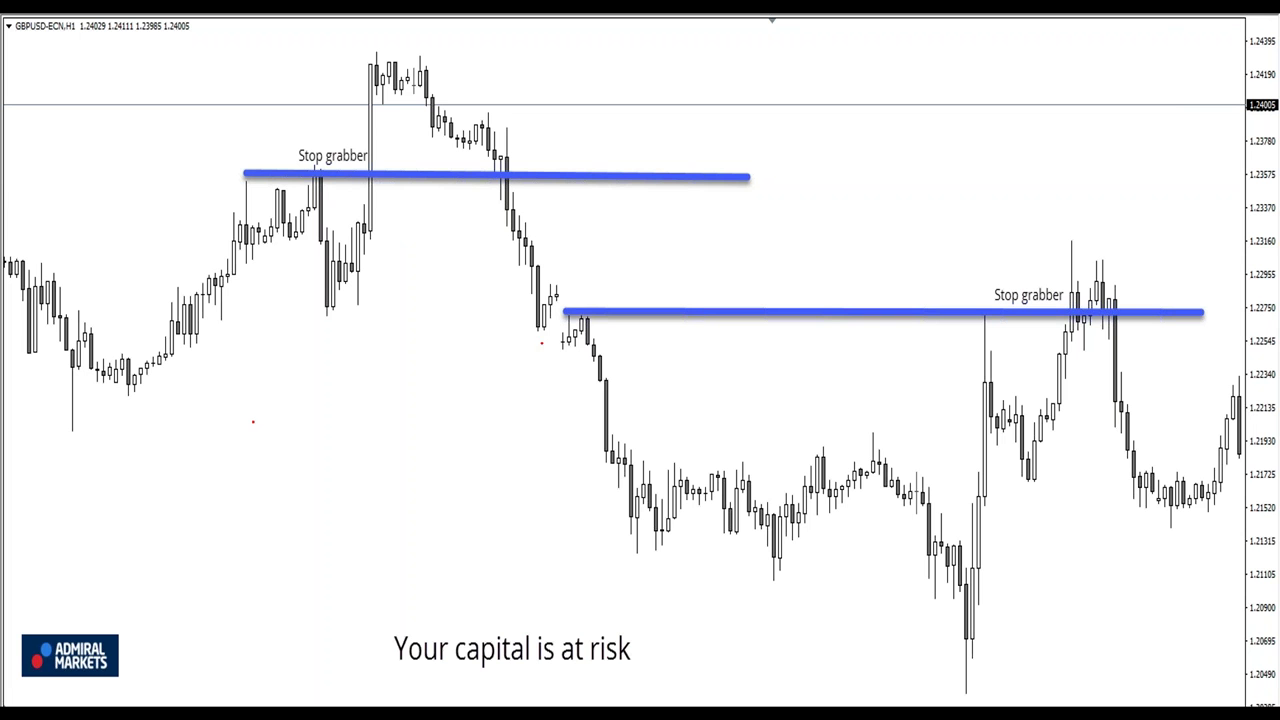
# - Trace the rise into the first stop grabber, bracket its blue level, circle the touch, and mark the breakout candle and the lower gap
pyautogui.moveTo(131, 411)
pyautogui.mouseDown()
pyautogui.moveTo(149, 374)
pyautogui.moveTo(275, 252)
pyautogui.moveTo(292, 215)
pyautogui.mouseUp()
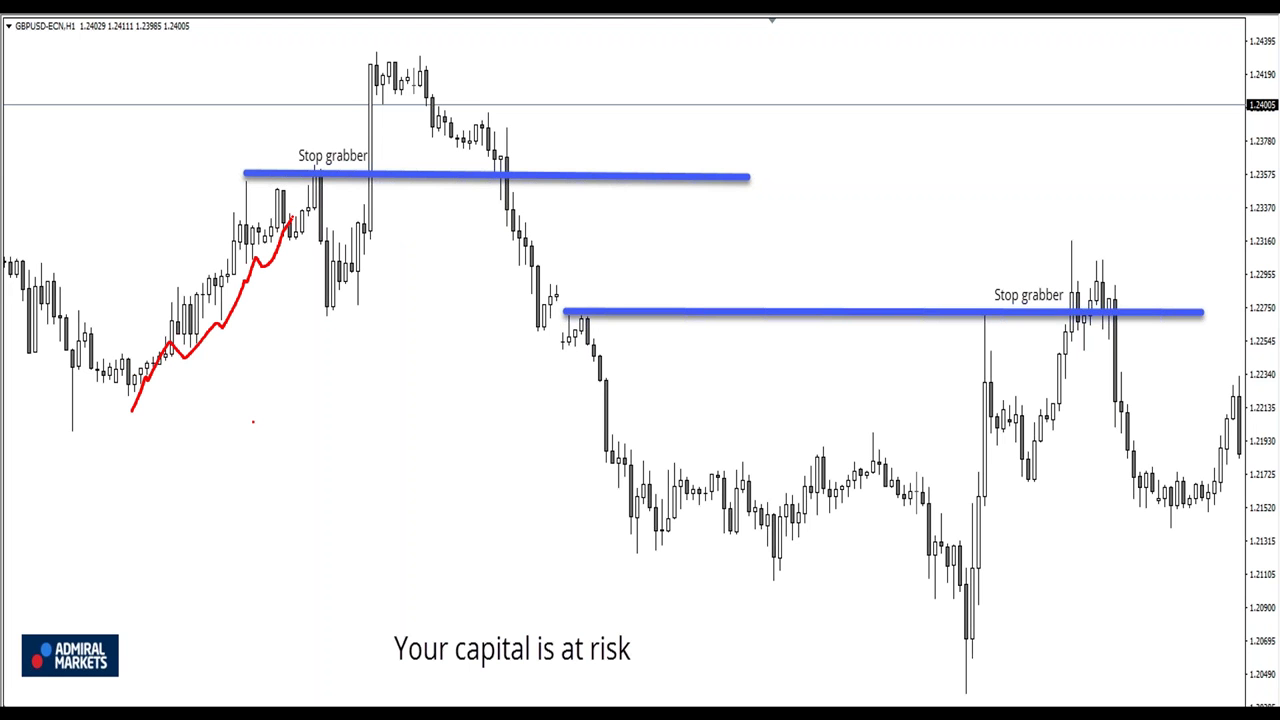
pyautogui.moveTo(292, 215); pyautogui.dragTo(301, 201)
pyautogui.moveTo(247, 178)
pyautogui.mouseDown()
pyautogui.moveTo(436, 198)
pyautogui.moveTo(652, 194)
pyautogui.moveTo(745, 177)
pyautogui.mouseUp()
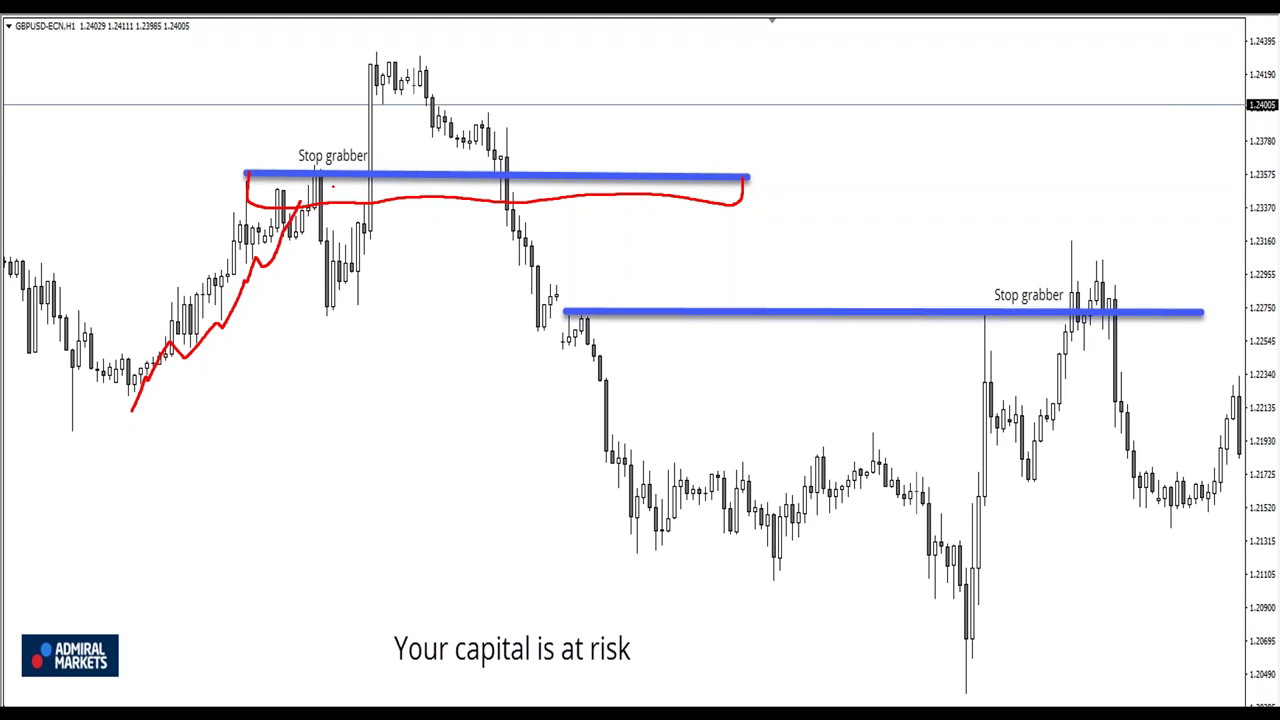
pyautogui.moveTo(300, 204); pyautogui.dragTo(314, 196)
pyautogui.moveTo(318, 188); pyautogui.dragTo(312, 194)
pyautogui.moveTo(546, 366); pyautogui.dragTo(602, 370)
pyautogui.moveTo(370, 177); pyautogui.dragTo(369, 84)
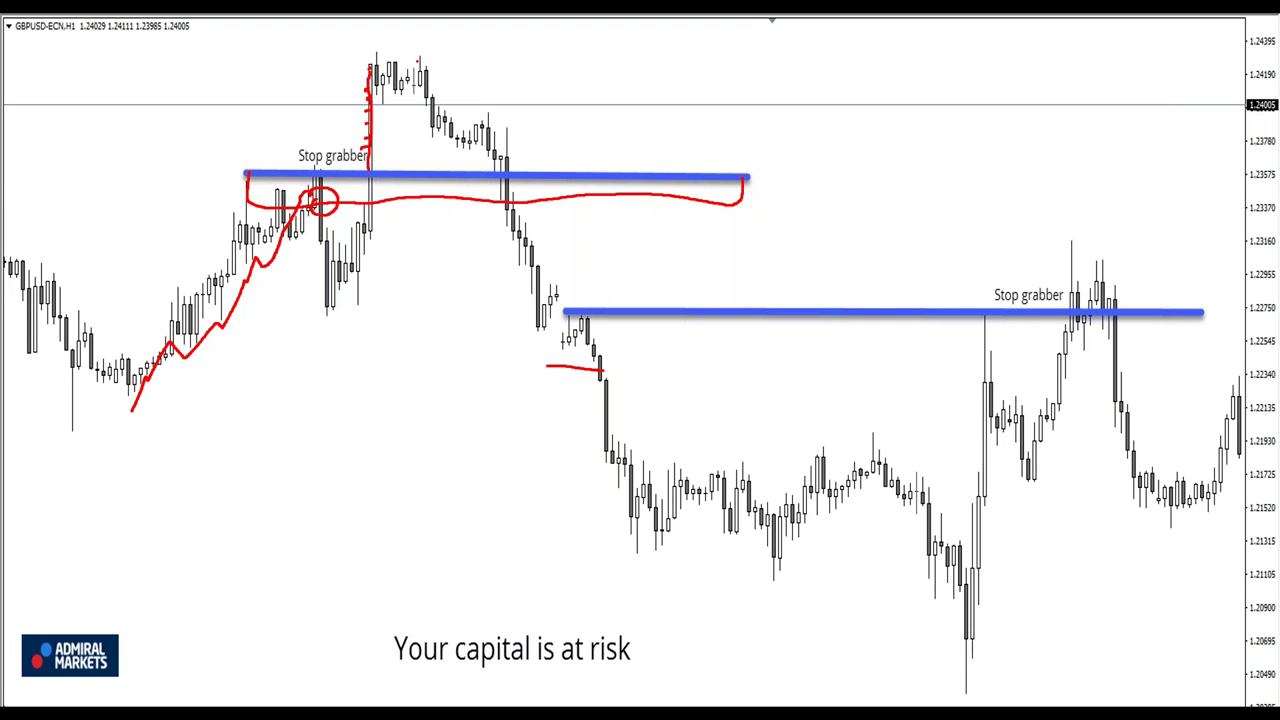
# - Sketch pullback-and-rally arrows from both blue stop grabber levels, and underline the early low and the second level's touch
pyautogui.moveTo(418, 60)
pyautogui.mouseDown()
pyautogui.moveTo(475, 78)
pyautogui.moveTo(508, 174)
pyautogui.moveTo(822, 14)
pyautogui.moveTo(780, 36)
pyautogui.mouseUp()
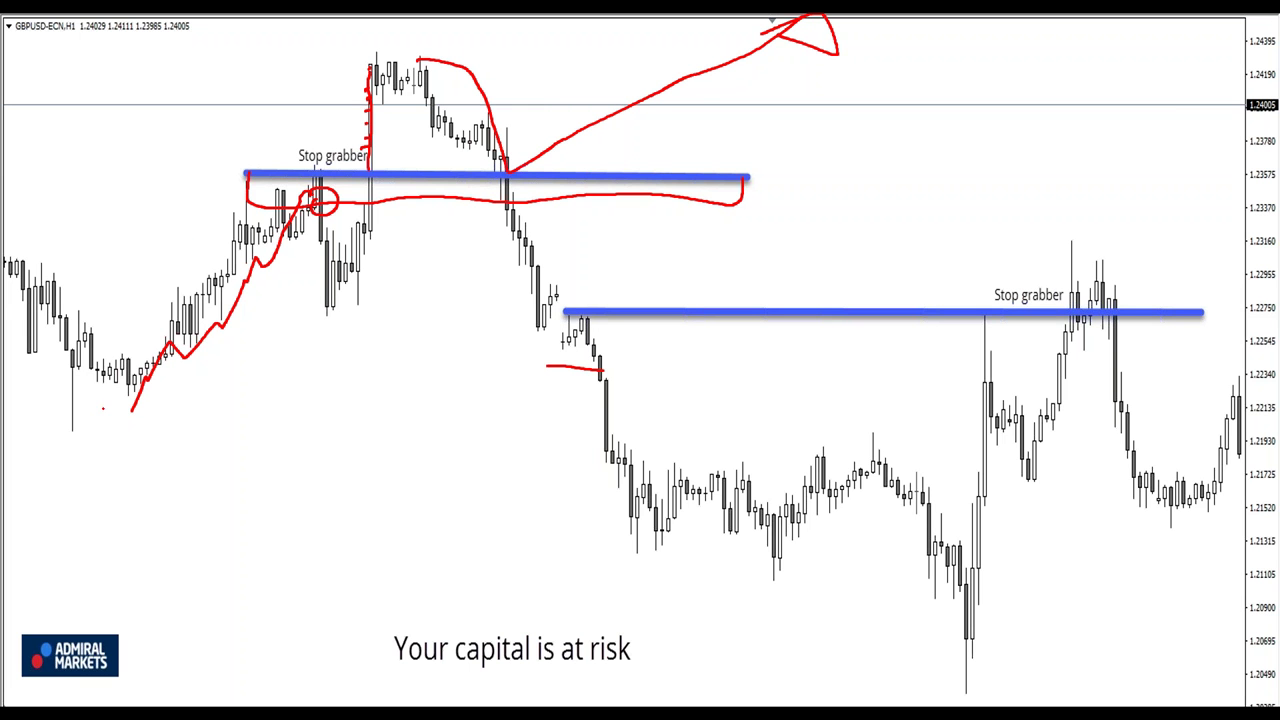
pyautogui.moveTo(48, 433); pyautogui.dragTo(182, 432)
pyautogui.moveTo(954, 312); pyautogui.dragTo(997, 312)
pyautogui.moveTo(1006, 300)
pyautogui.mouseDown()
pyautogui.moveTo(1075, 300)
pyautogui.moveTo(1130, 250)
pyautogui.moveTo(1163, 157)
pyautogui.moveTo(1205, 202)
pyautogui.mouseUp()
pyautogui.moveTo(1168, 180); pyautogui.dragTo(1198, 198)
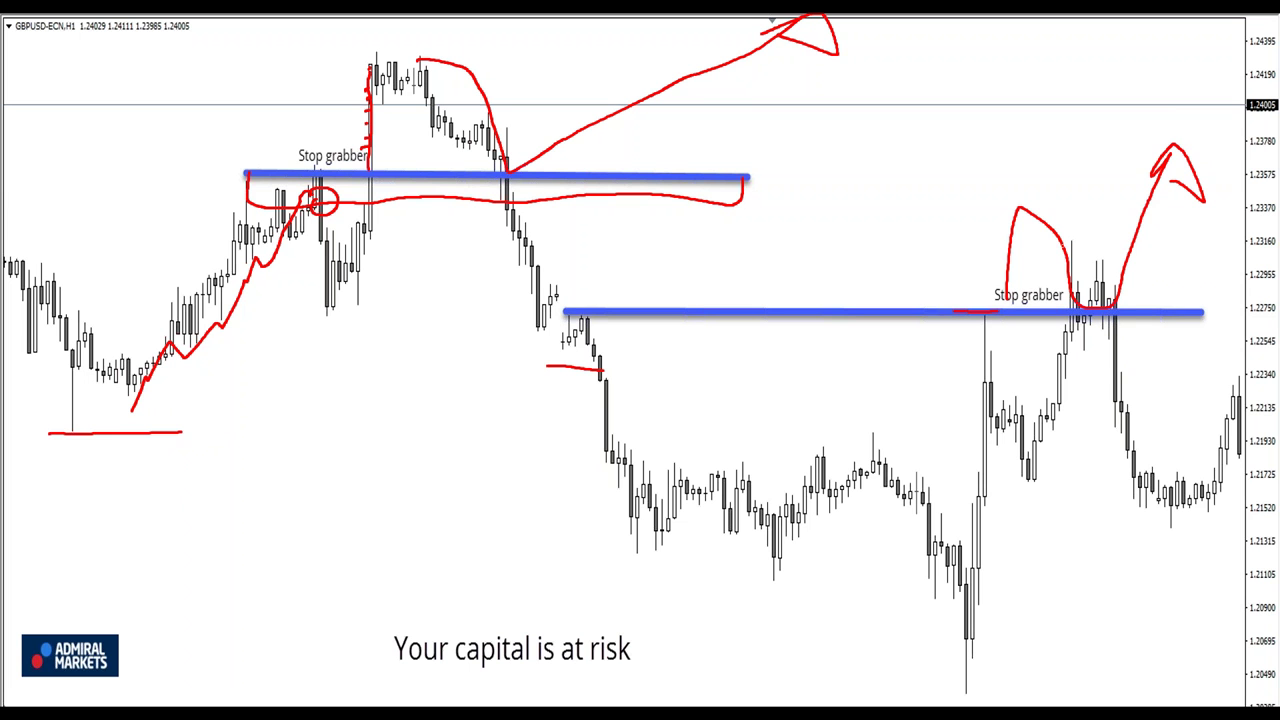
# - Circle the second stop grabber's highs and trace the drop that follows in red, and erase all ink
pyautogui.moveTo(1050, 265)
pyautogui.mouseDown()
pyautogui.moveTo(1110, 290)
pyautogui.moveTo(1070, 250)
pyautogui.mouseUp()
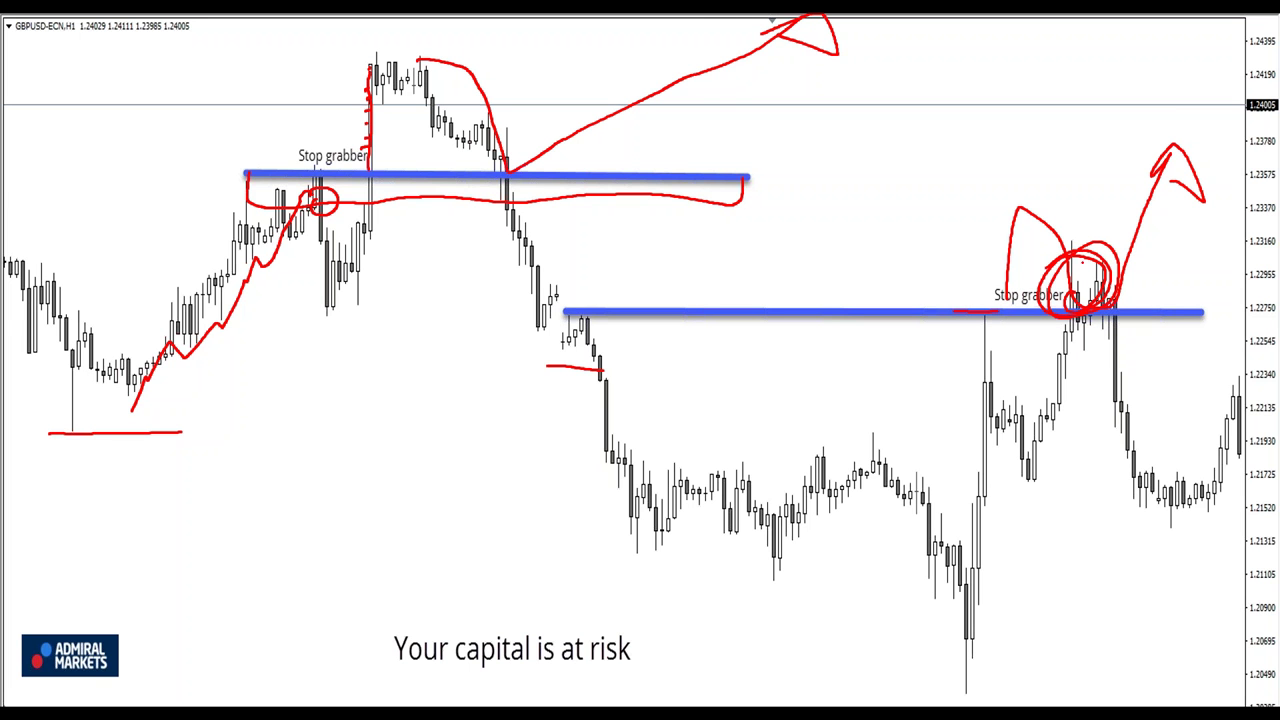
pyautogui.moveTo(1128, 294); pyautogui.dragTo(1140, 484)
pyautogui.rightClick(338, 404)
pyautogui.moveTo(409, 551)
pyautogui.click(495, 633)
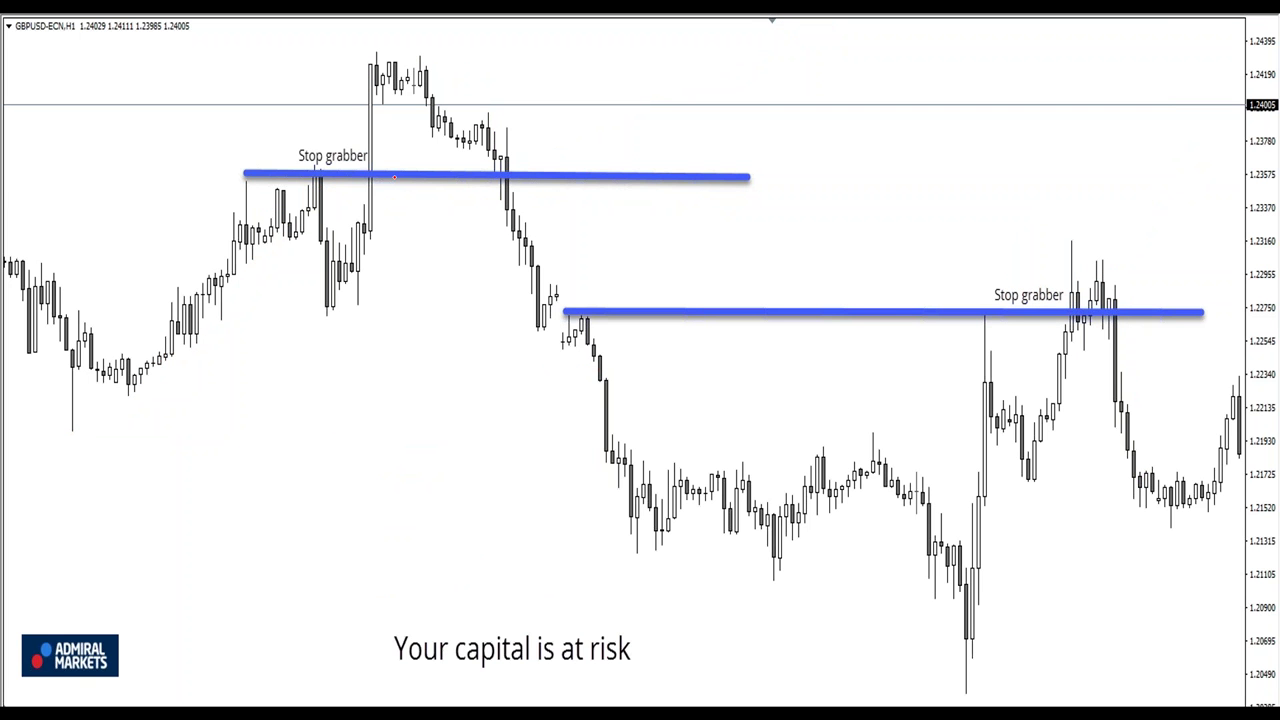
# - Mark the first stop grabber's breakout and trace the price path in red through the second stop grabber to the final drop
pyautogui.moveTo(366, 148); pyautogui.dragTo(389, 150)
pyautogui.moveTo(392, 51)
pyautogui.mouseDown()
pyautogui.moveTo(380, 70)
pyautogui.moveTo(393, 50)
pyautogui.mouseUp()
pyautogui.moveTo(362, 138)
pyautogui.mouseDown()
pyautogui.moveTo(376, 139)
pyautogui.moveTo(386, 64)
pyautogui.moveTo(528, 232)
pyautogui.moveTo(660, 502)
pyautogui.moveTo(945, 498)
pyautogui.moveTo(1066, 322)
pyautogui.moveTo(1114, 350)
pyautogui.moveTo(1205, 530)
pyautogui.mouseUp()
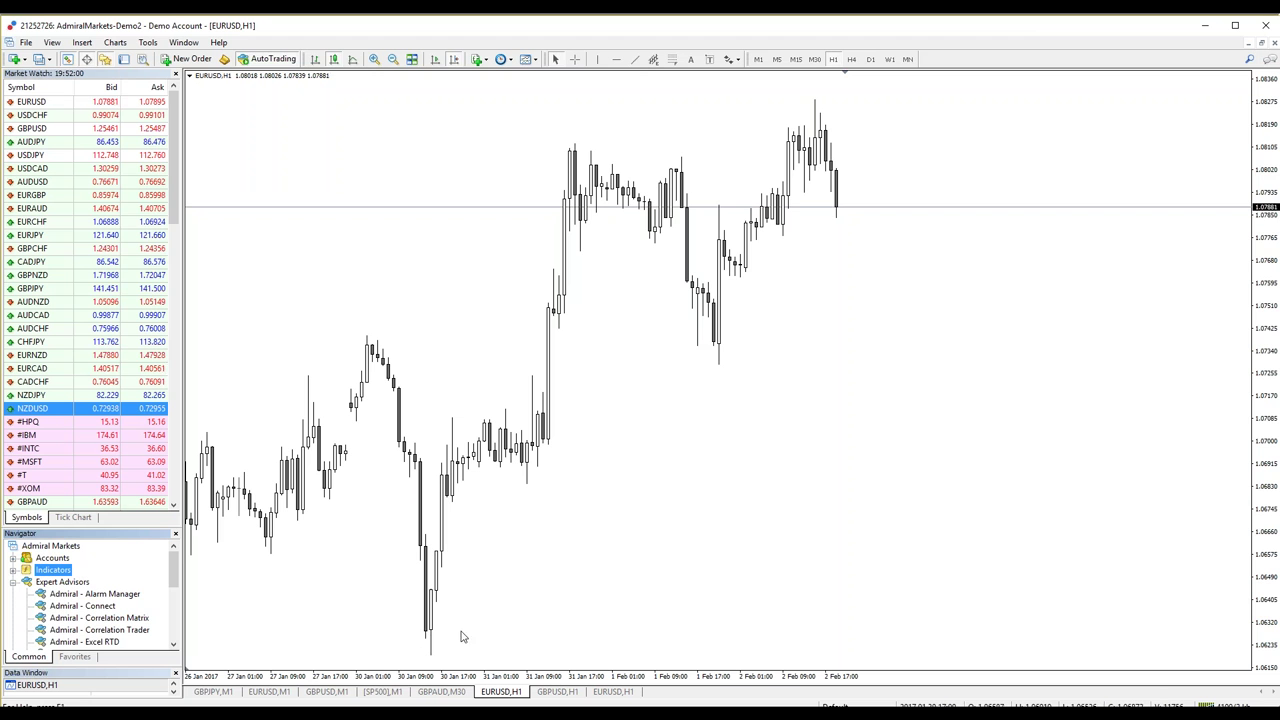
# - On MetaTrader's EURUSD H1 chart, draw a trendline through the 30 January and 1 February lows and a horizontal line just above the 31 January high
pyautogui.click(636, 60)
pyautogui.moveTo(430, 657); pyautogui.dragTo(975, 104)
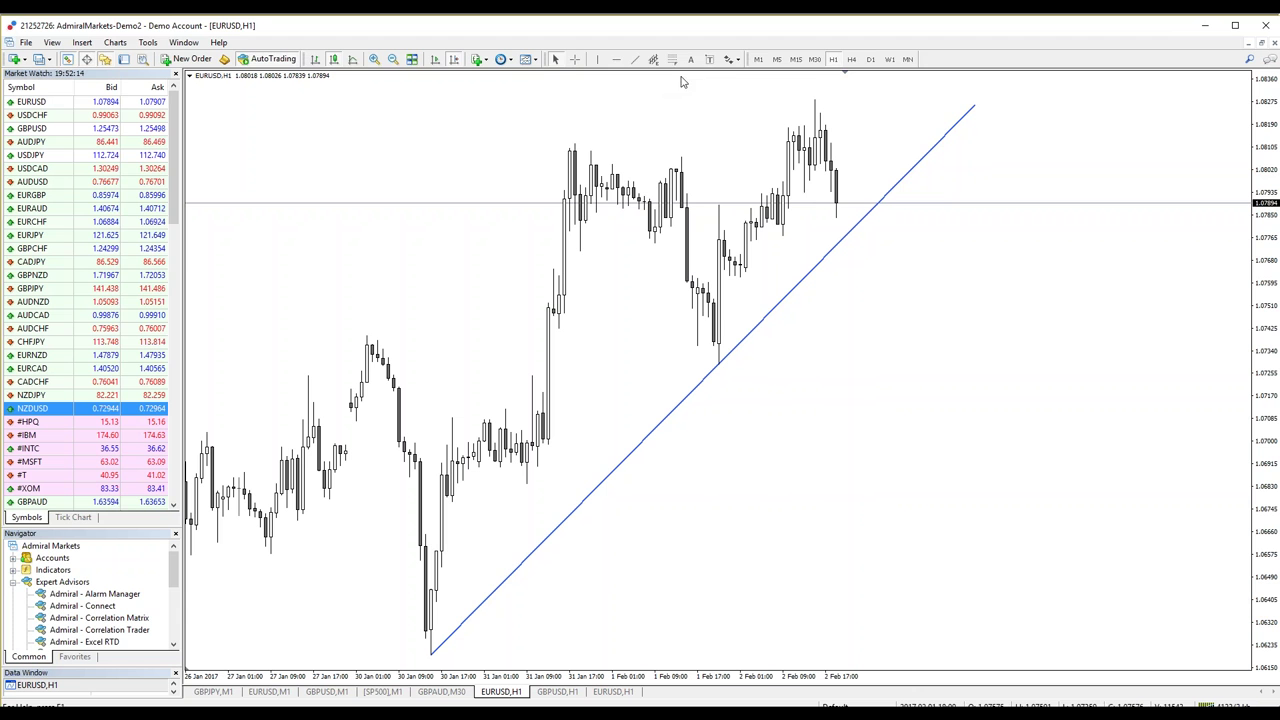
pyautogui.click(616, 59)
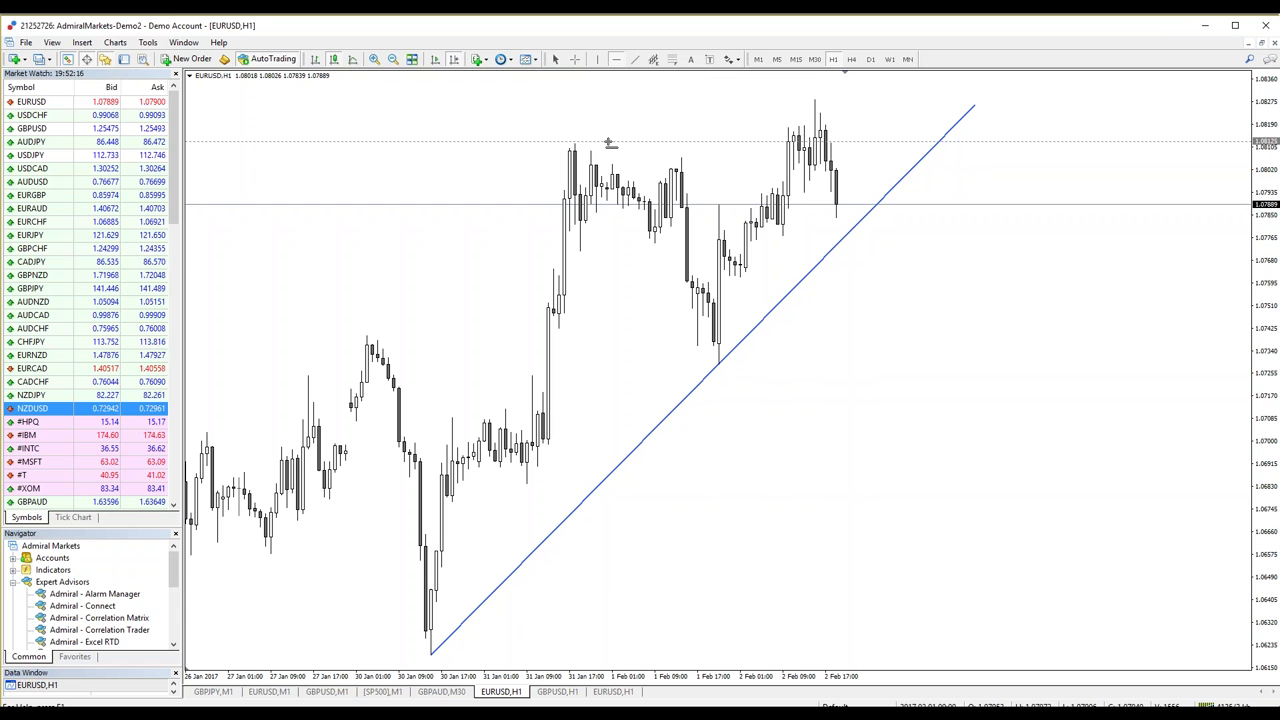
pyautogui.click(609, 143)
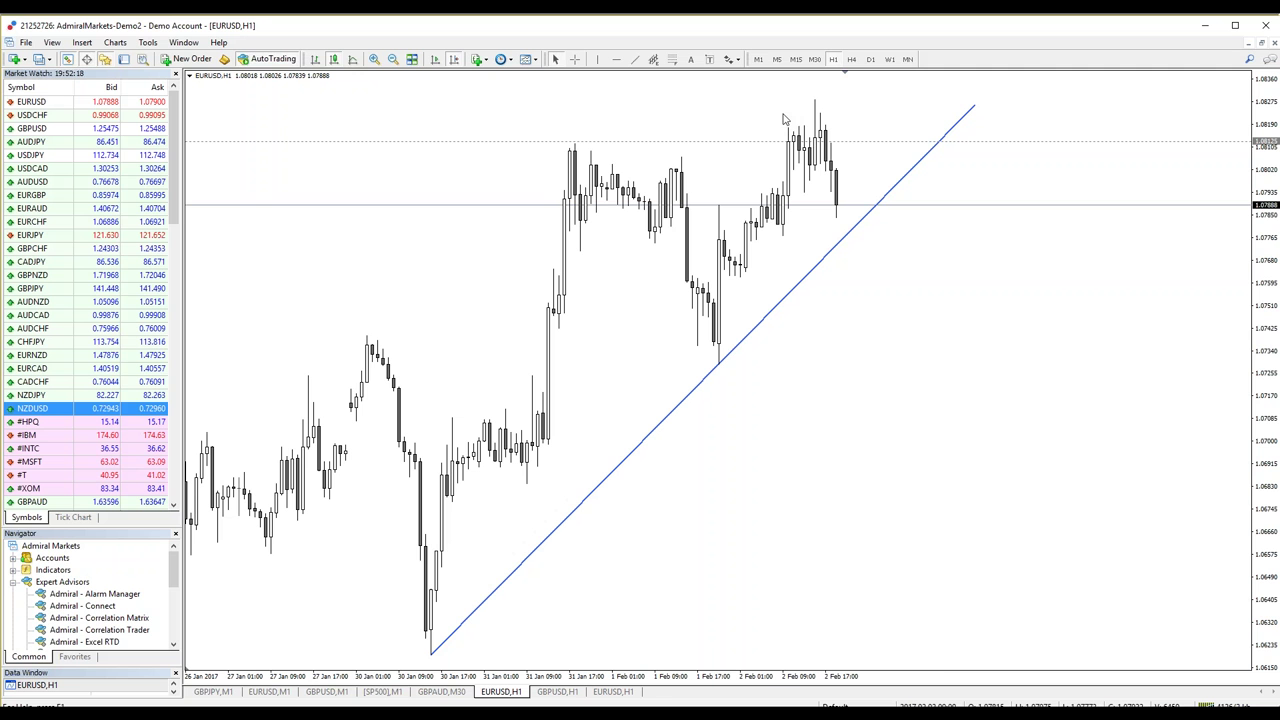
# - Return to the PowerPoint slide show and erase all ink from the GBPUSD H1 stop grabber slide
pyautogui.click(540, 712)
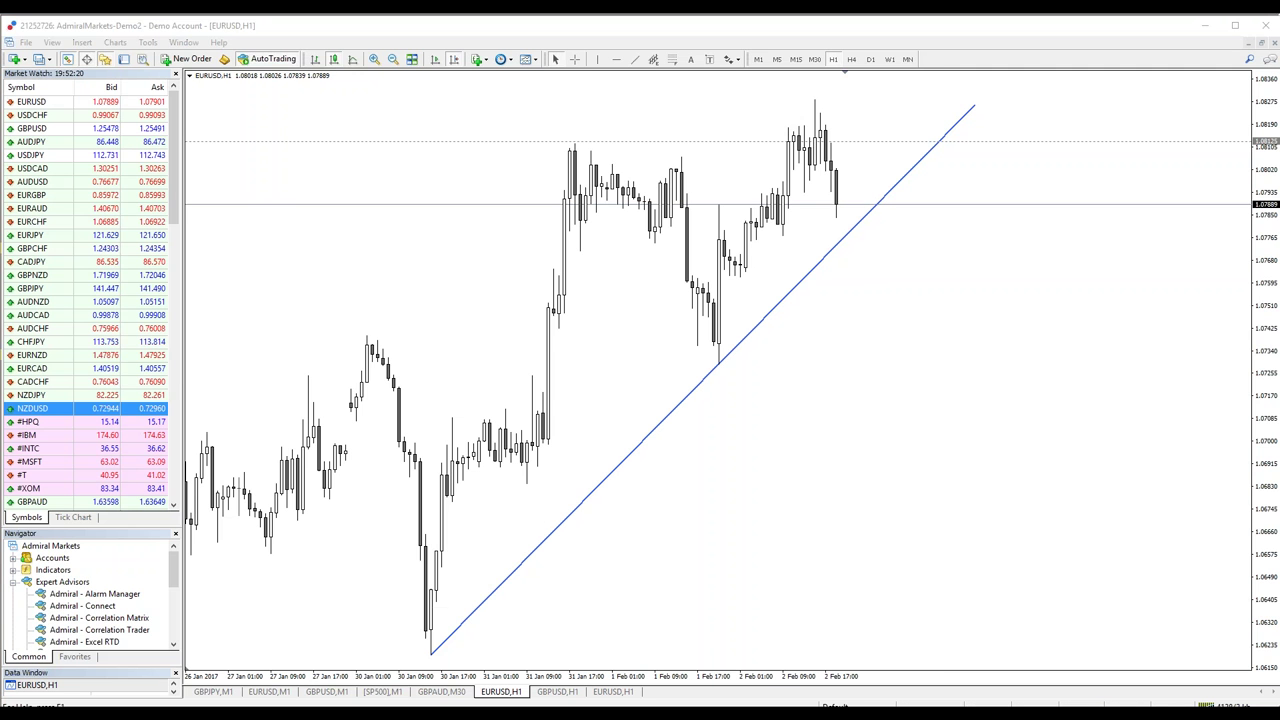
pyautogui.click(538, 662)
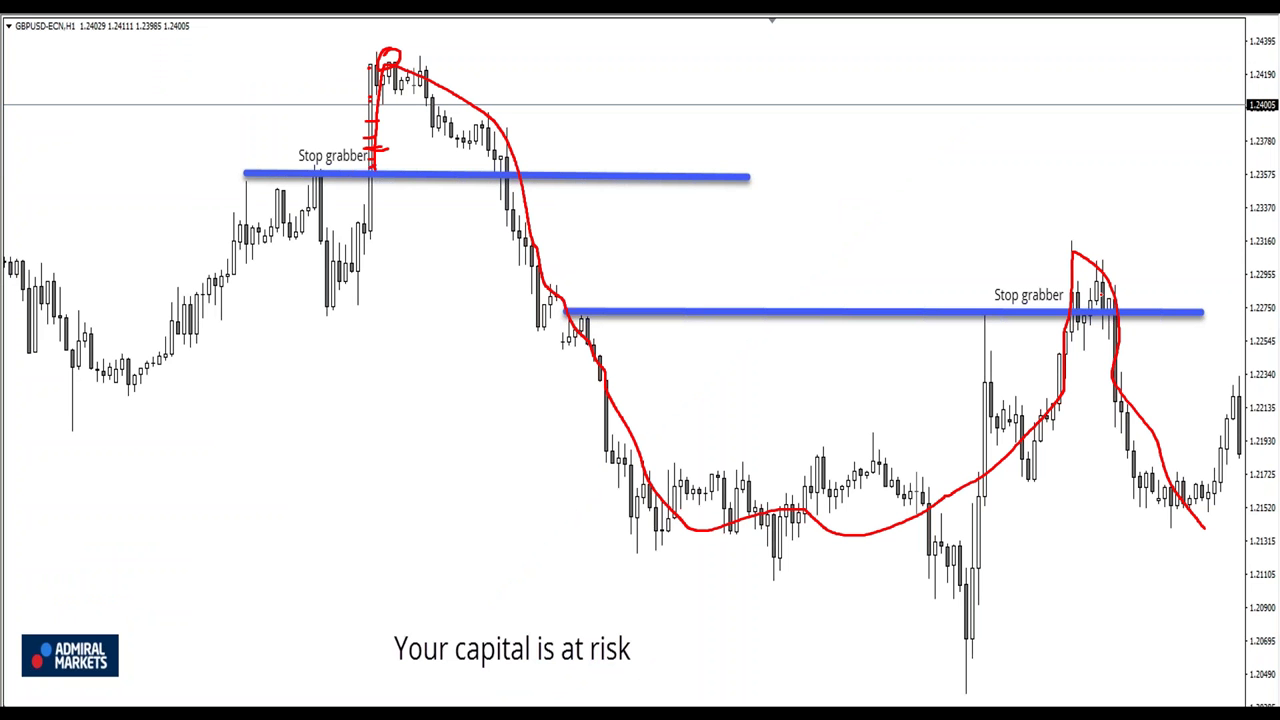
pyautogui.rightClick(455, 494)
pyautogui.moveTo(514, 634)
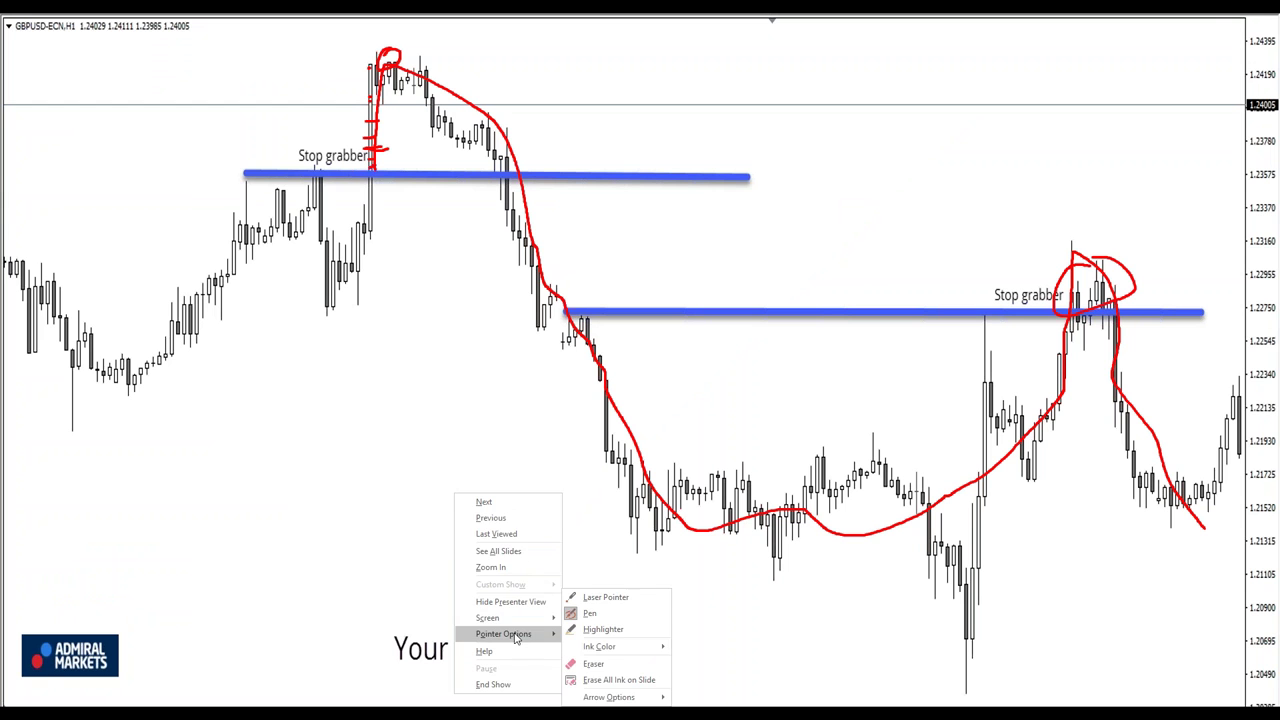
pyautogui.click(612, 679)
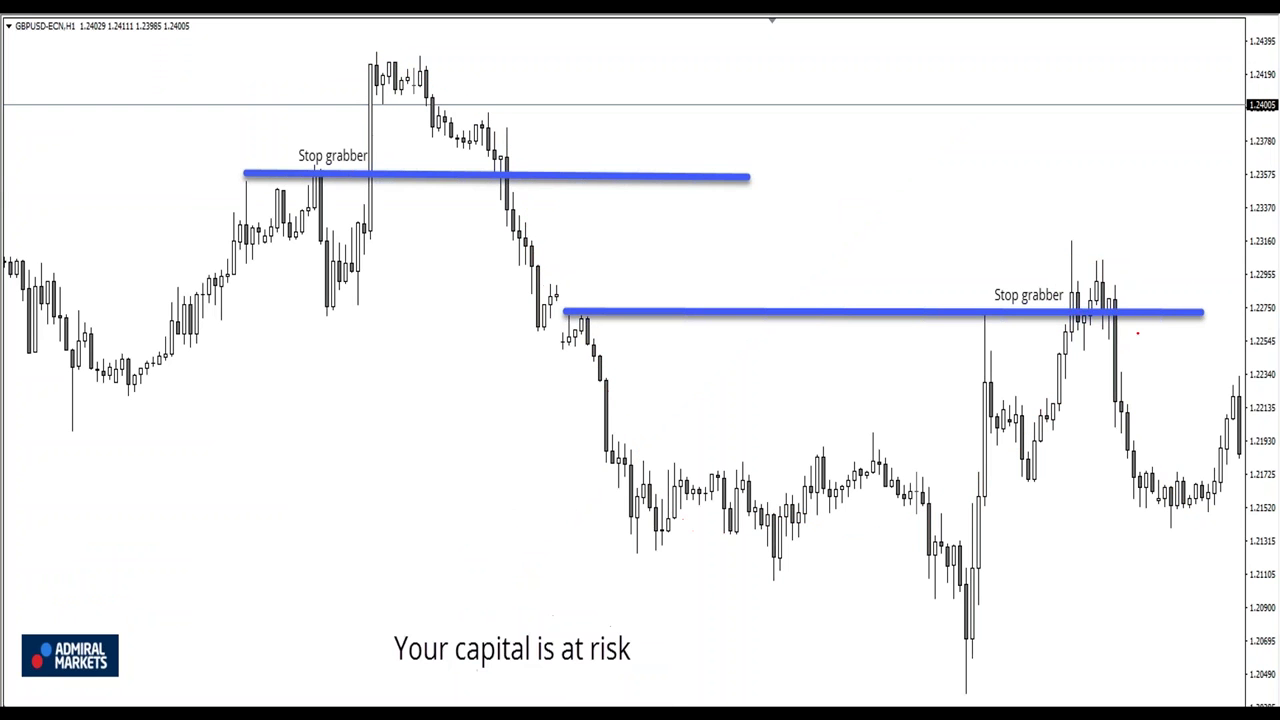
# - Circle the highs around the second stop grabber in red and switch to MetaTrader's EURUSD H1 chart
pyautogui.moveTo(1121, 242)
pyautogui.mouseDown()
pyautogui.moveTo(1022, 282)
pyautogui.moveTo(1076, 240)
pyautogui.mouseUp()
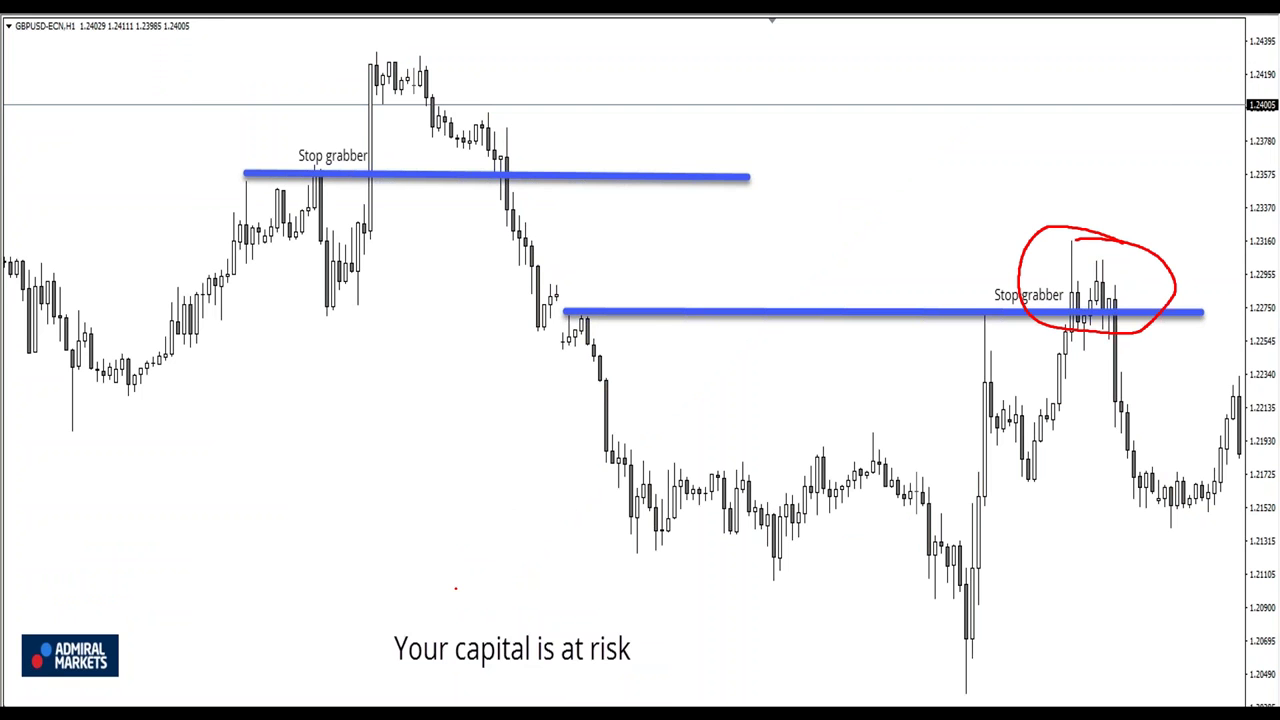
pyautogui.hotkey('alt', 'Tab')
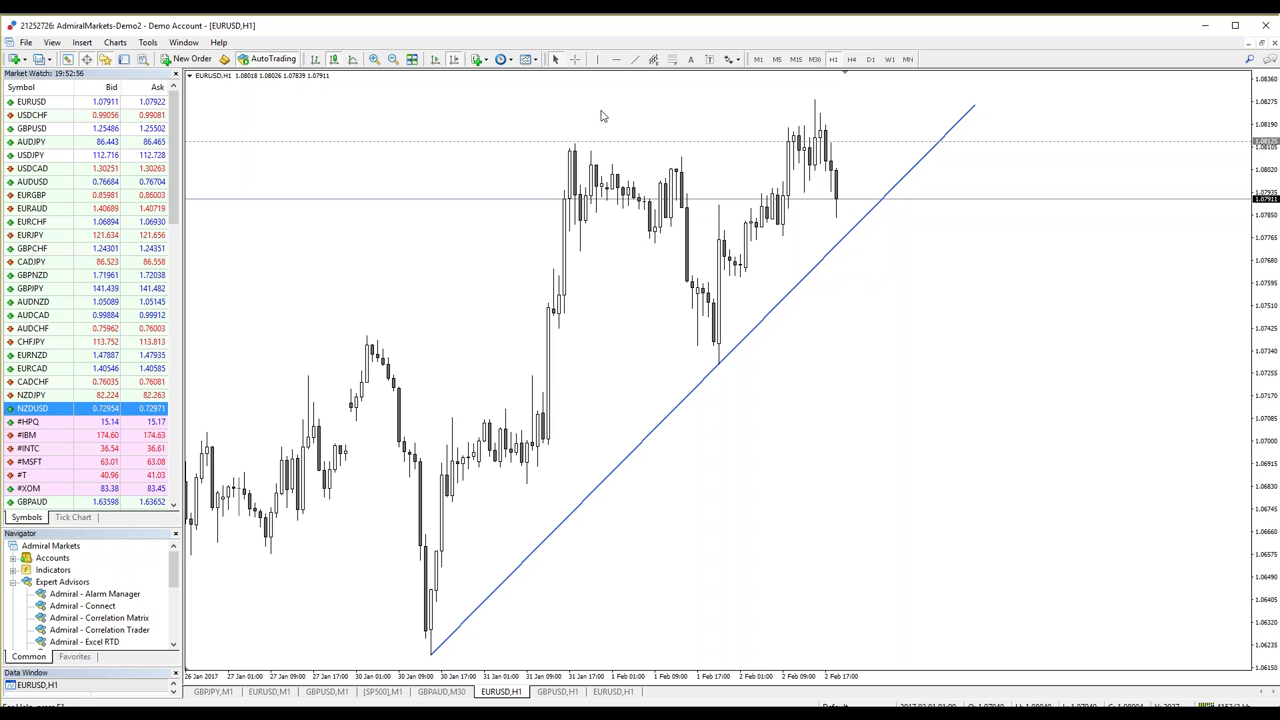
# - Add horizontal lines on the EURUSD H1 chart at the 31 January pullback low, the 2 February high and about 1.0802
pyautogui.click(616, 59)
pyautogui.click(684, 252)
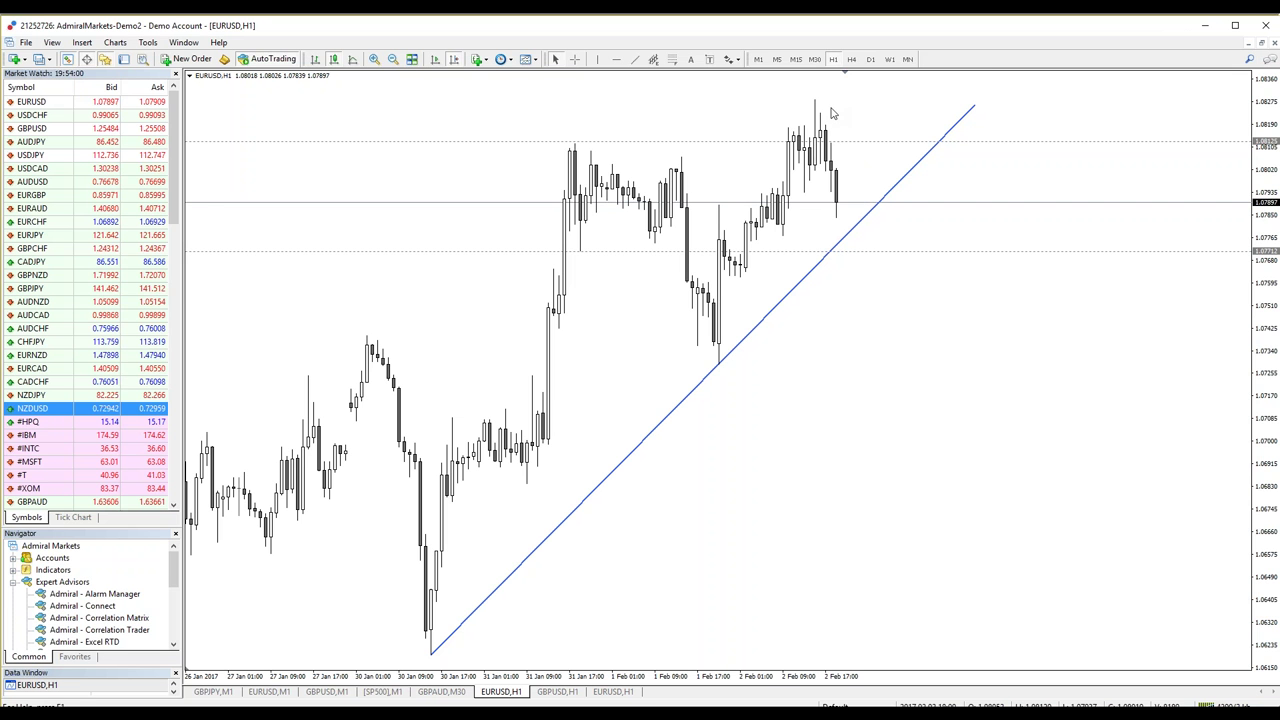
pyautogui.click(815, 101)
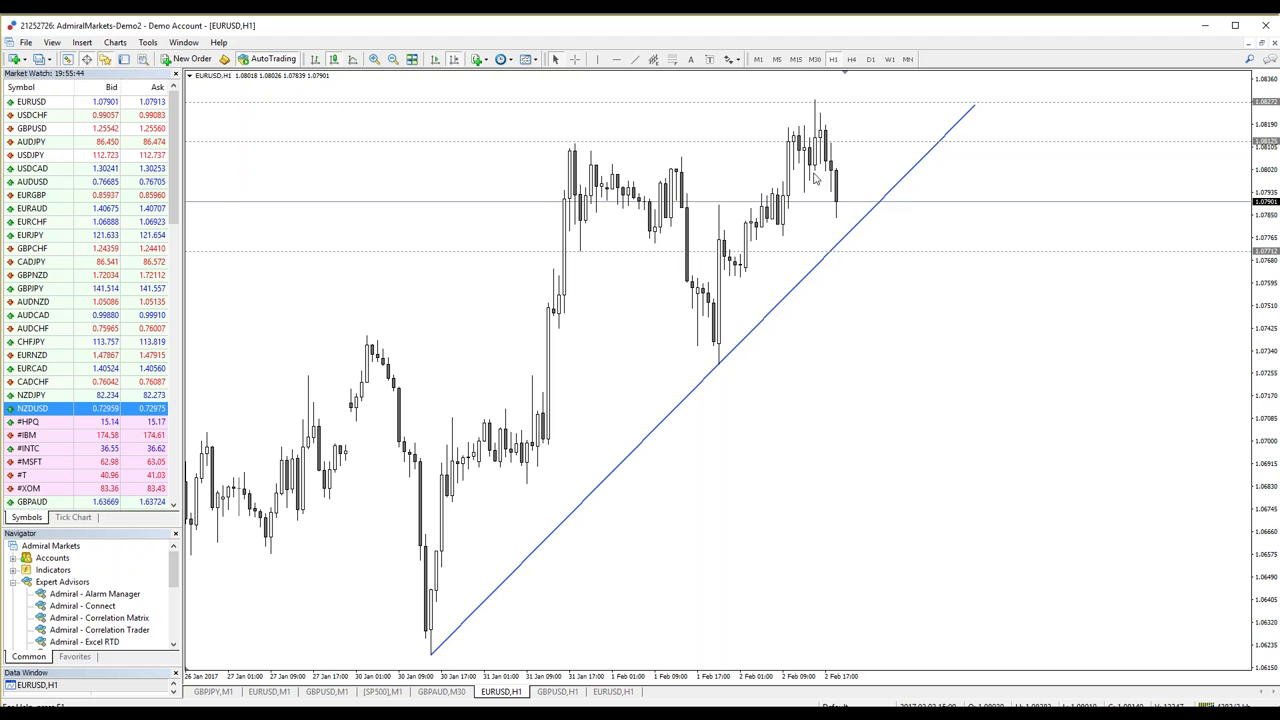
pyautogui.click(616, 59)
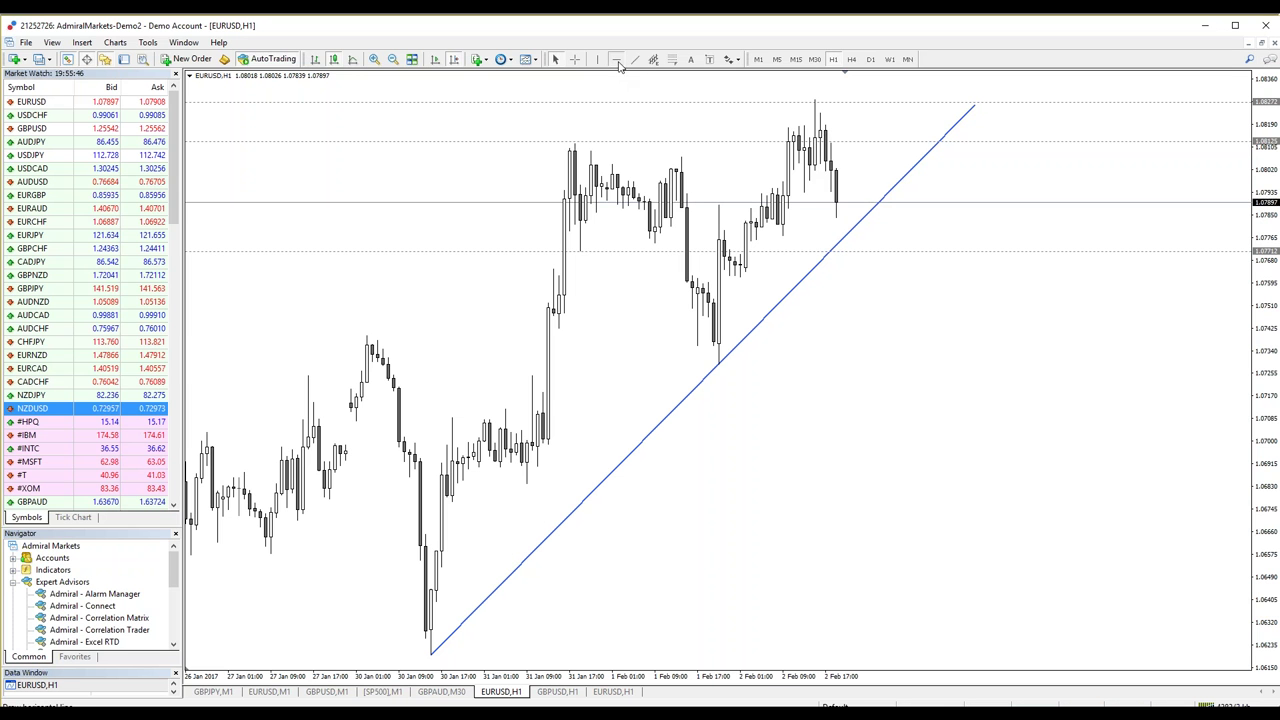
pyautogui.moveTo(871, 186); pyautogui.dragTo(867, 171)
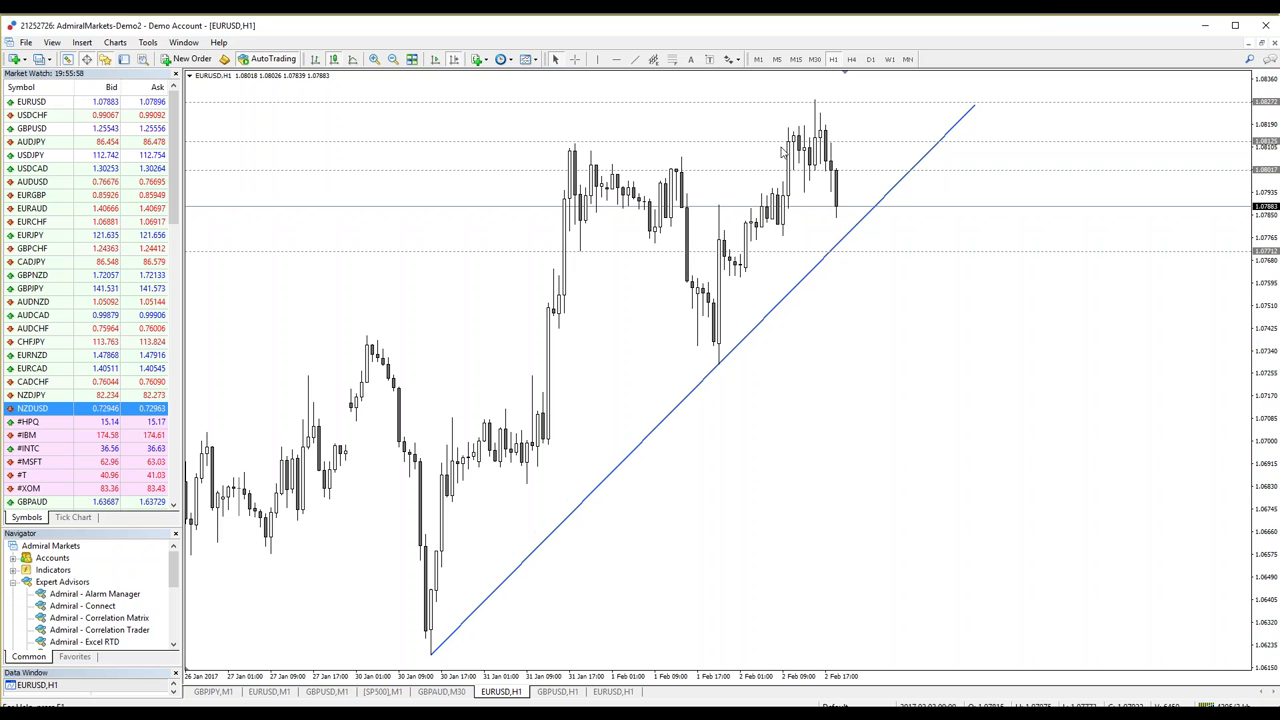
# - On the GBPUSD H1 chart, place vertical lines at 15 November 2016 20:00, 16 November 08:00 and 17 November 18:00
pyautogui.click(561, 692)
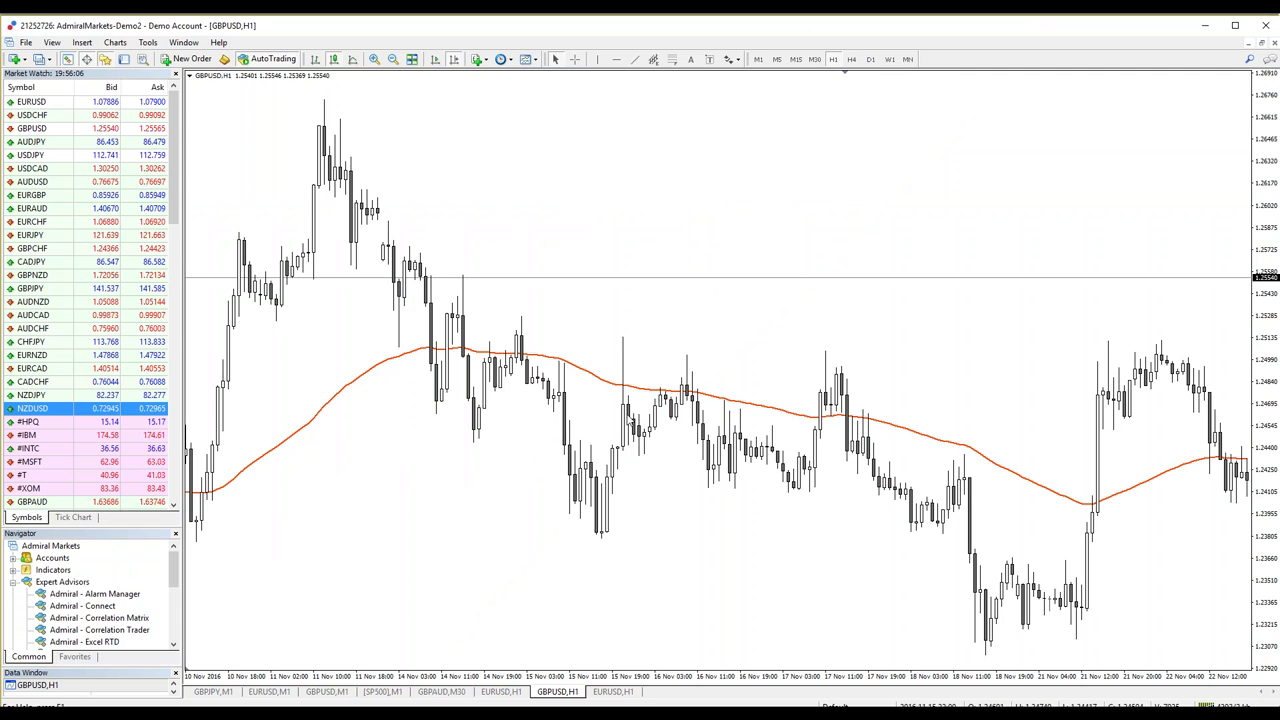
pyautogui.click(597, 59)
pyautogui.click(619, 227)
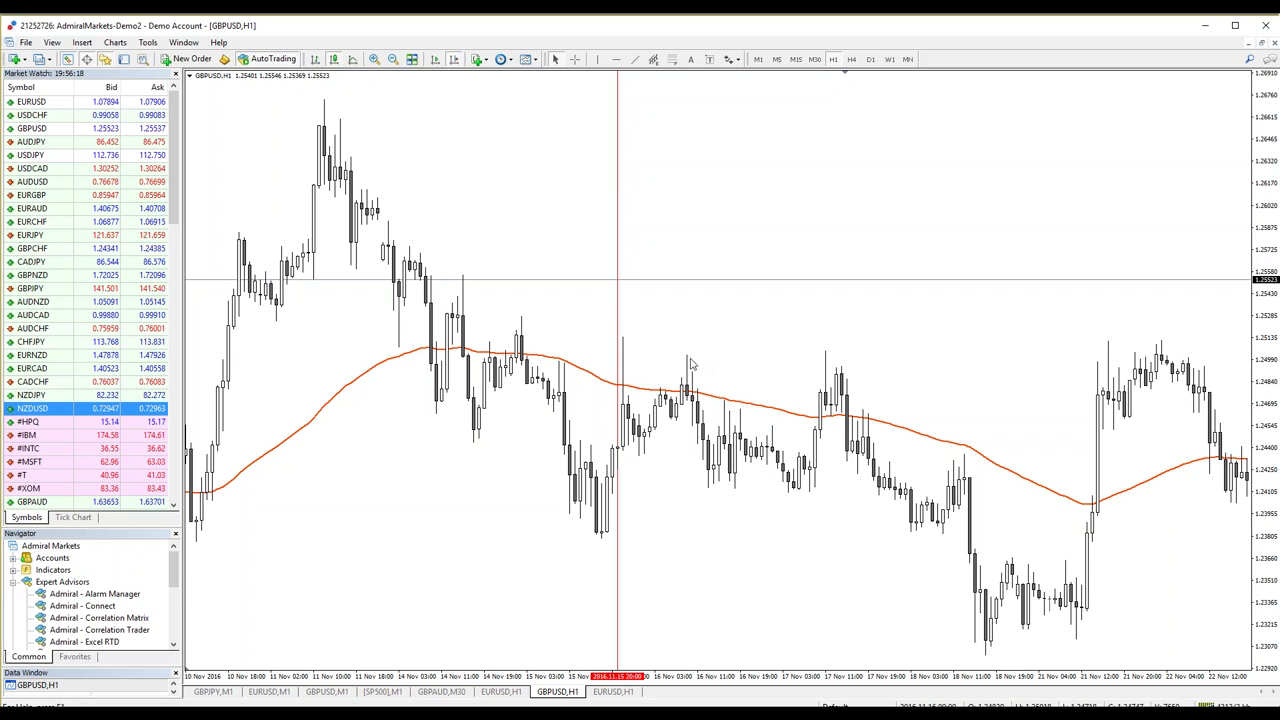
pyautogui.click(600, 62)
pyautogui.moveTo(697, 180); pyautogui.dragTo(683, 177)
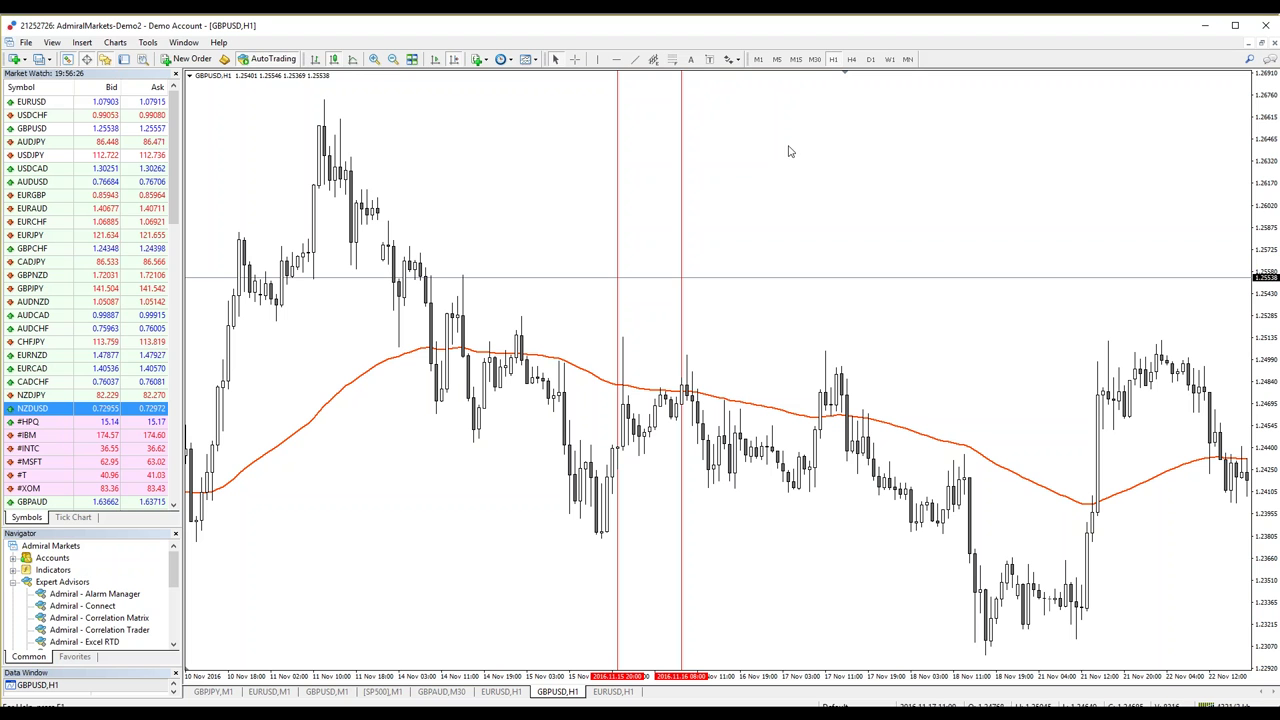
pyautogui.click(597, 59)
pyautogui.click(799, 235)
pyautogui.moveTo(801, 235); pyautogui.dragTo(865, 266)
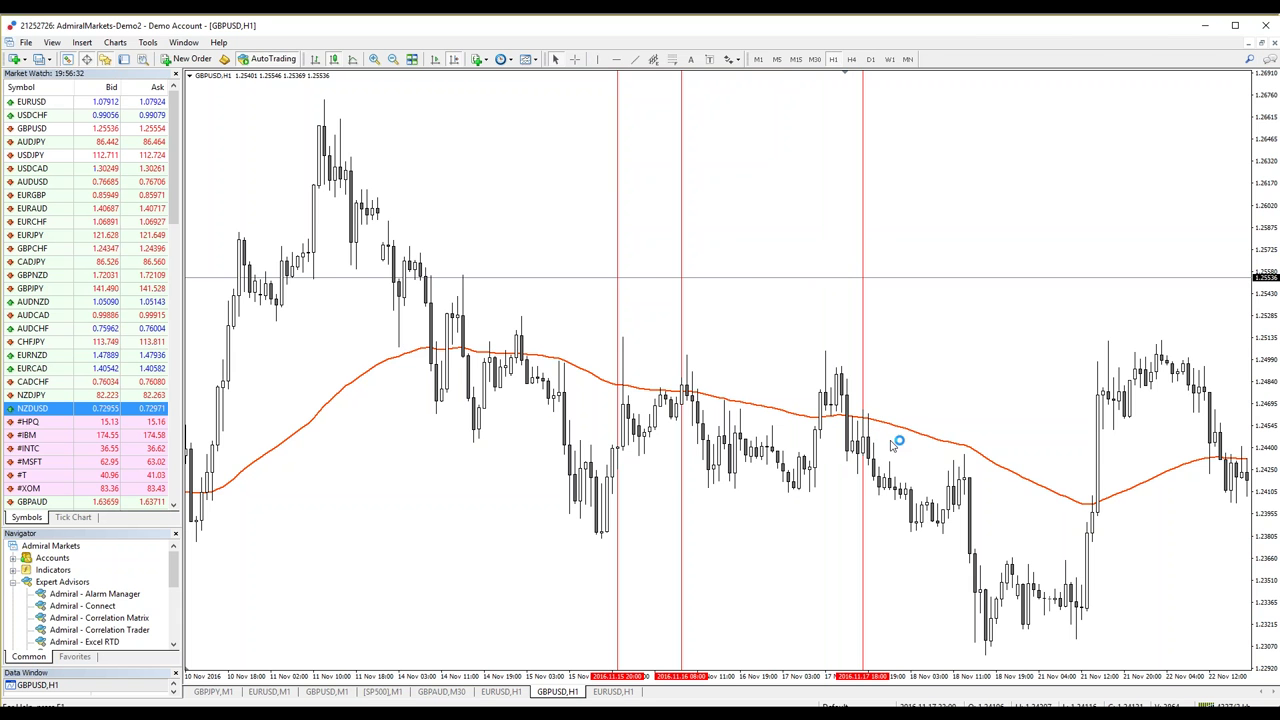
# - Examine GBPUSD H1 price action around the moving average from mid-November 2016 to early January 2017
pyautogui.scroll(-5, 1020, 350)
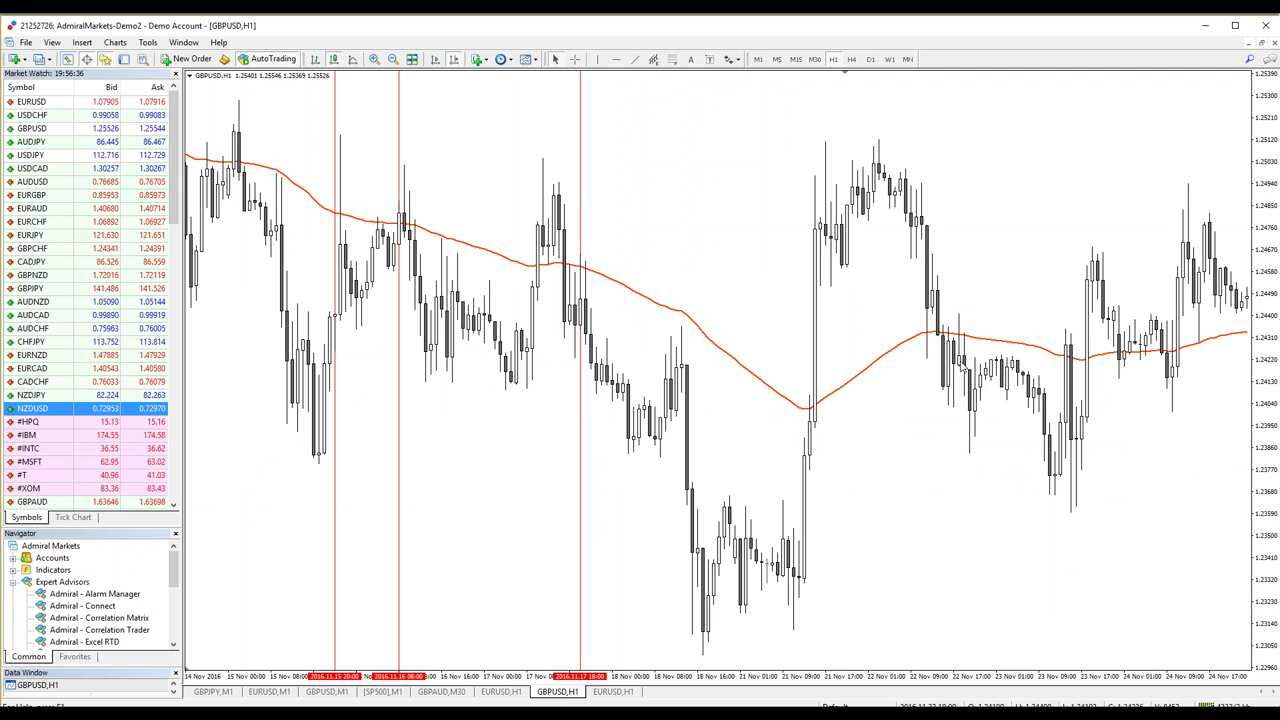
pyautogui.scroll(-4, 962, 368)
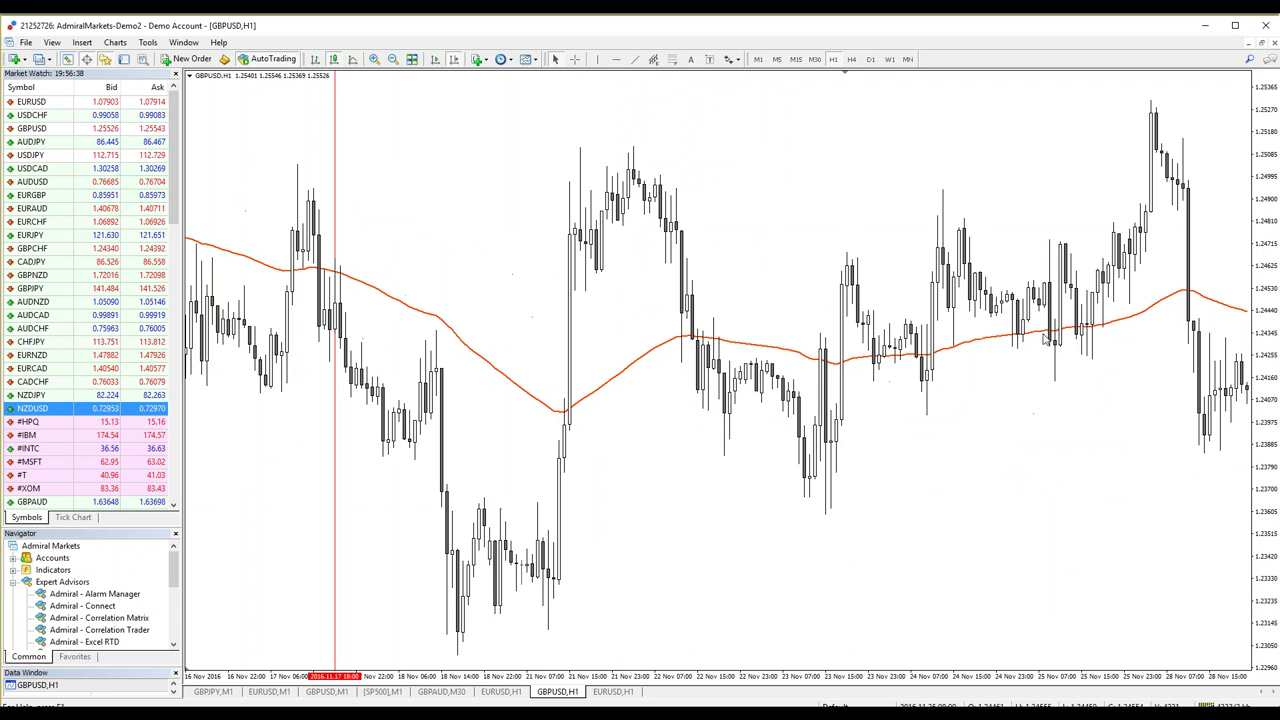
pyautogui.scroll(-3, 956, 273)
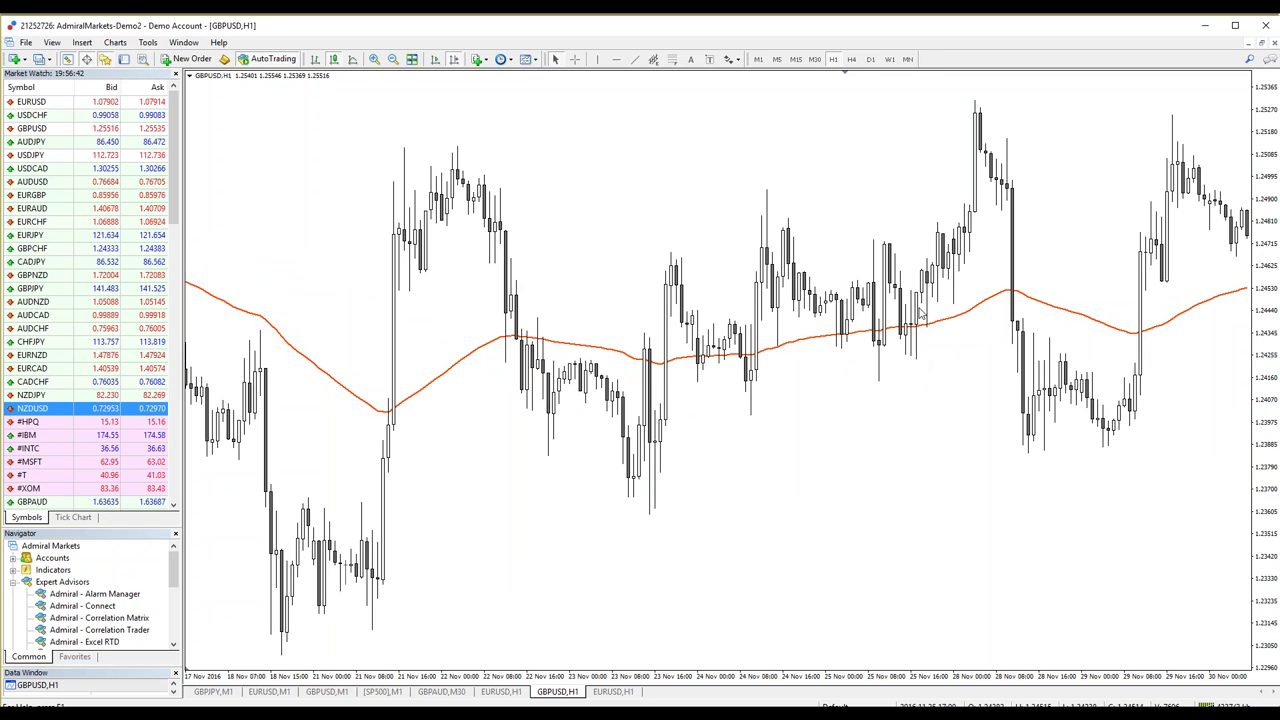
pyautogui.scroll(-7, 1000, 310)
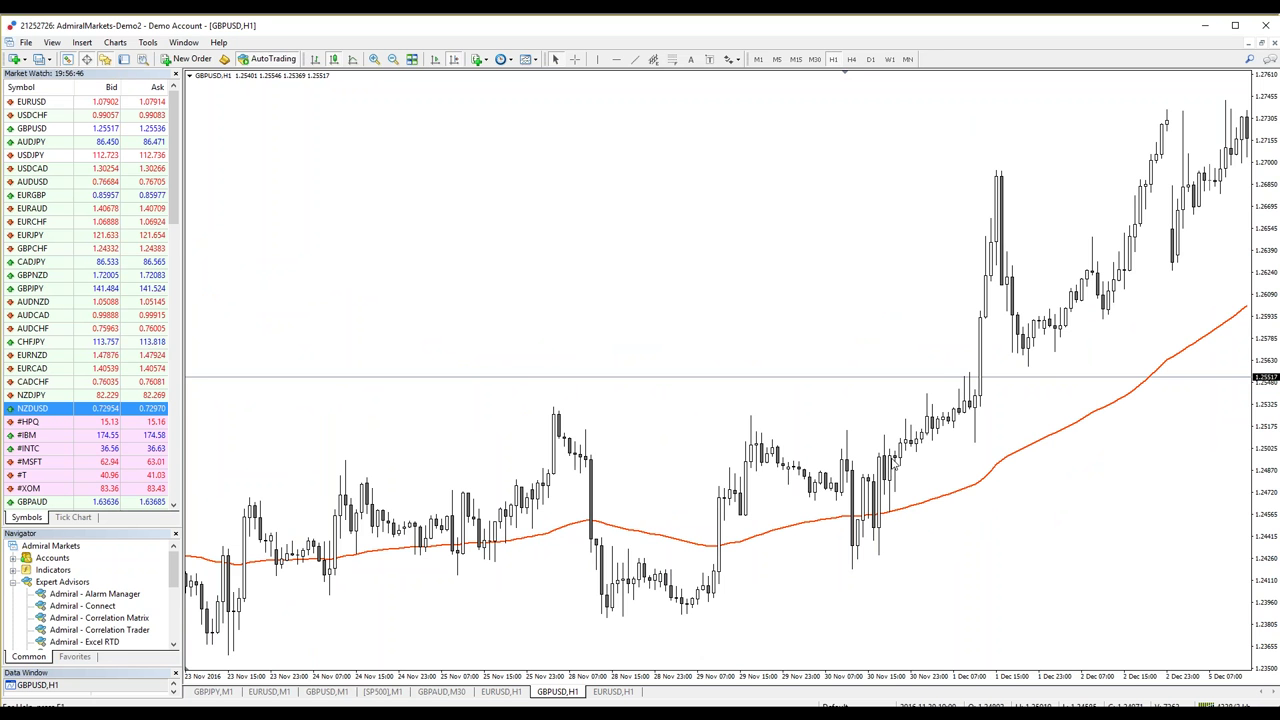
pyautogui.scroll(-10, 1052, 418)
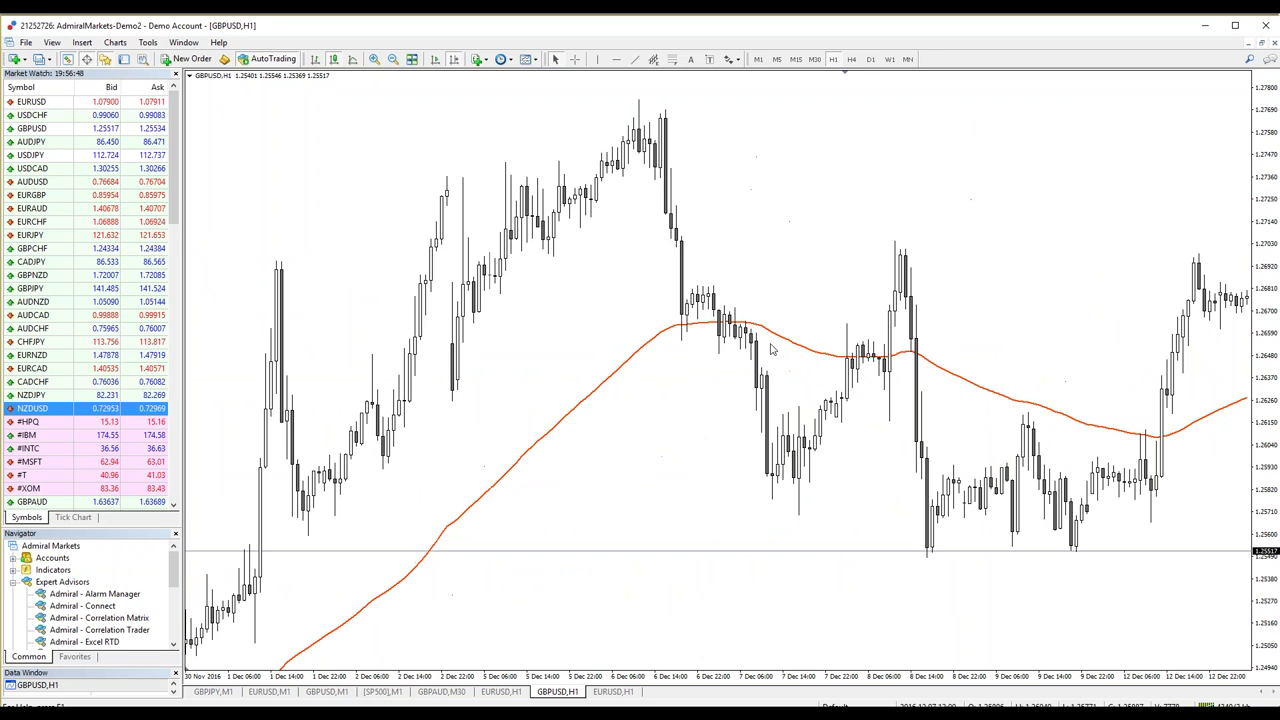
pyautogui.scroll(-4, 700, 330)
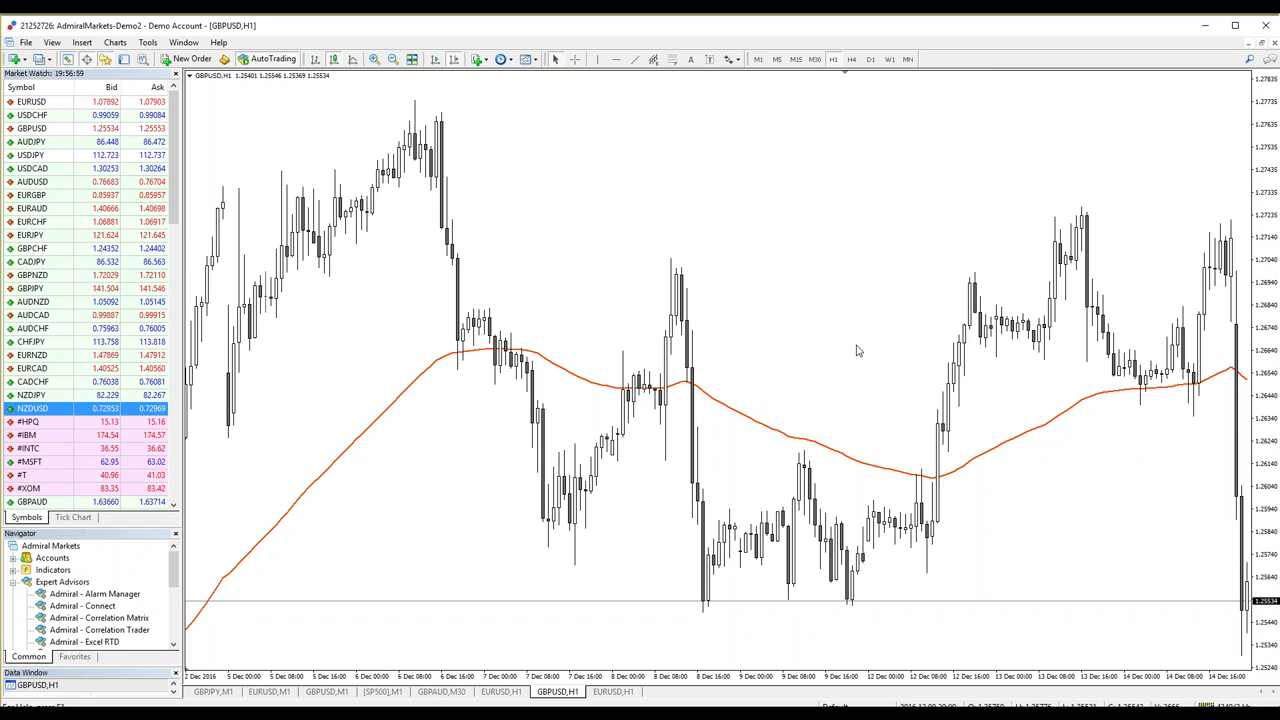
pyautogui.scroll(-5, 814, 323)
pyautogui.scroll(-2, 740, 330)
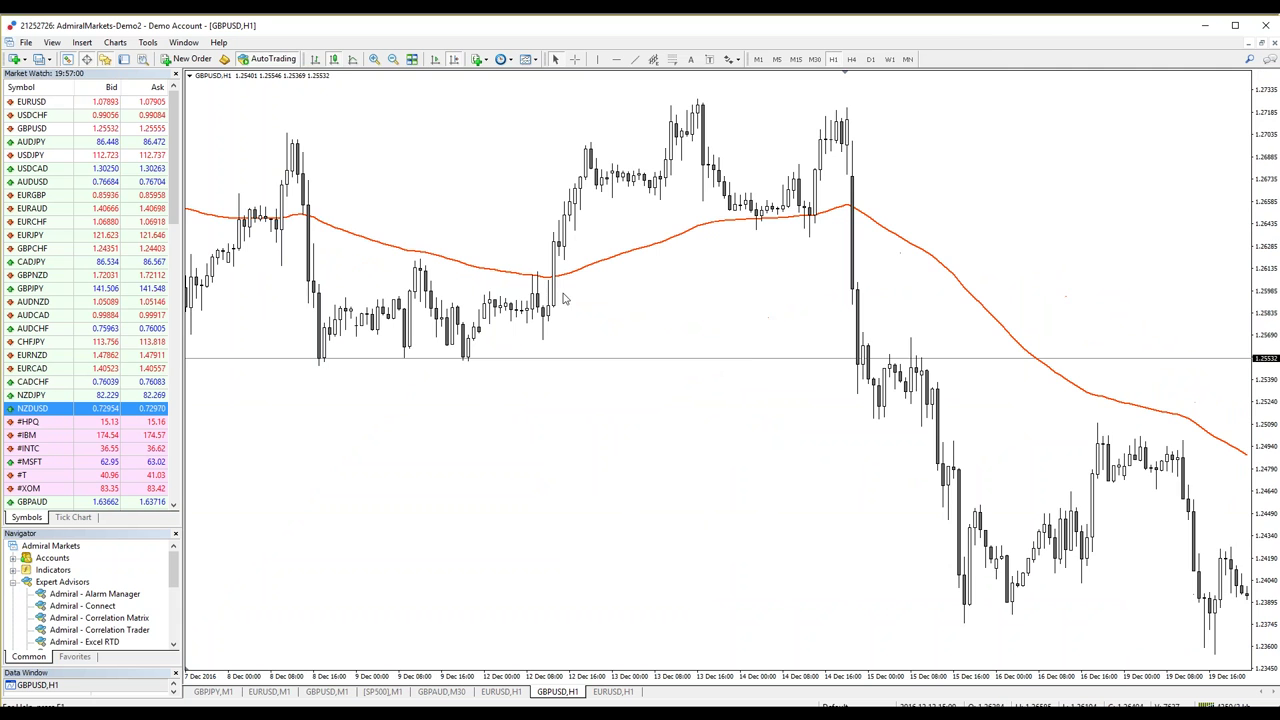
pyautogui.scroll(-2, 751, 281)
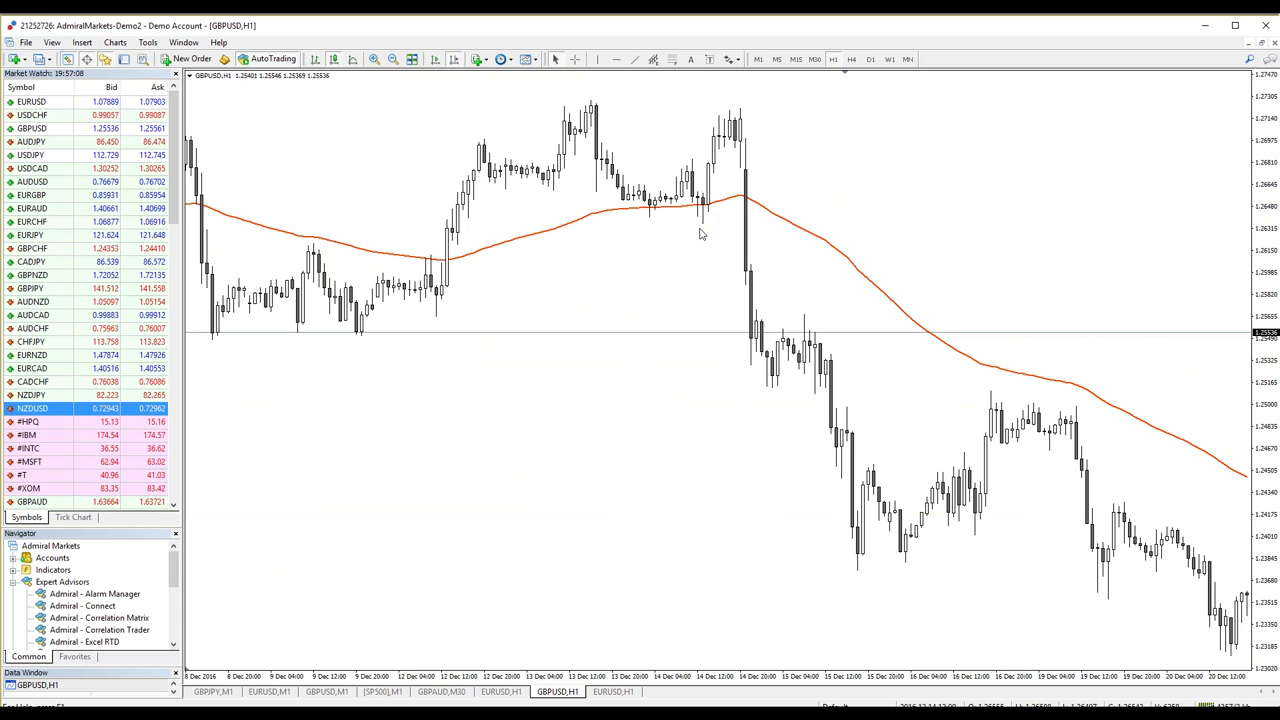
pyautogui.scroll(-3, 667, 183)
pyautogui.scroll(-9, 928, 264)
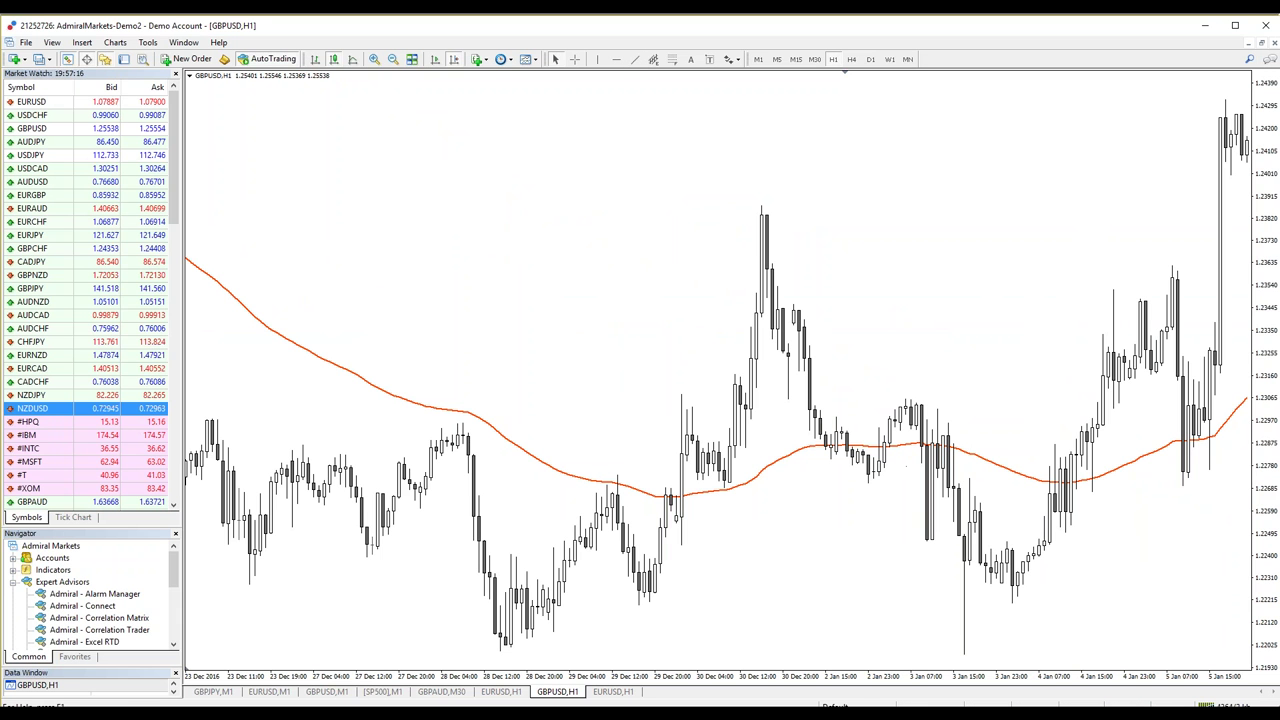
# - Switch to the EURUSD H1 chart with pivot levels and MACD, and load GBPUSD and finally USDCAD into it
pyautogui.click(617, 693)
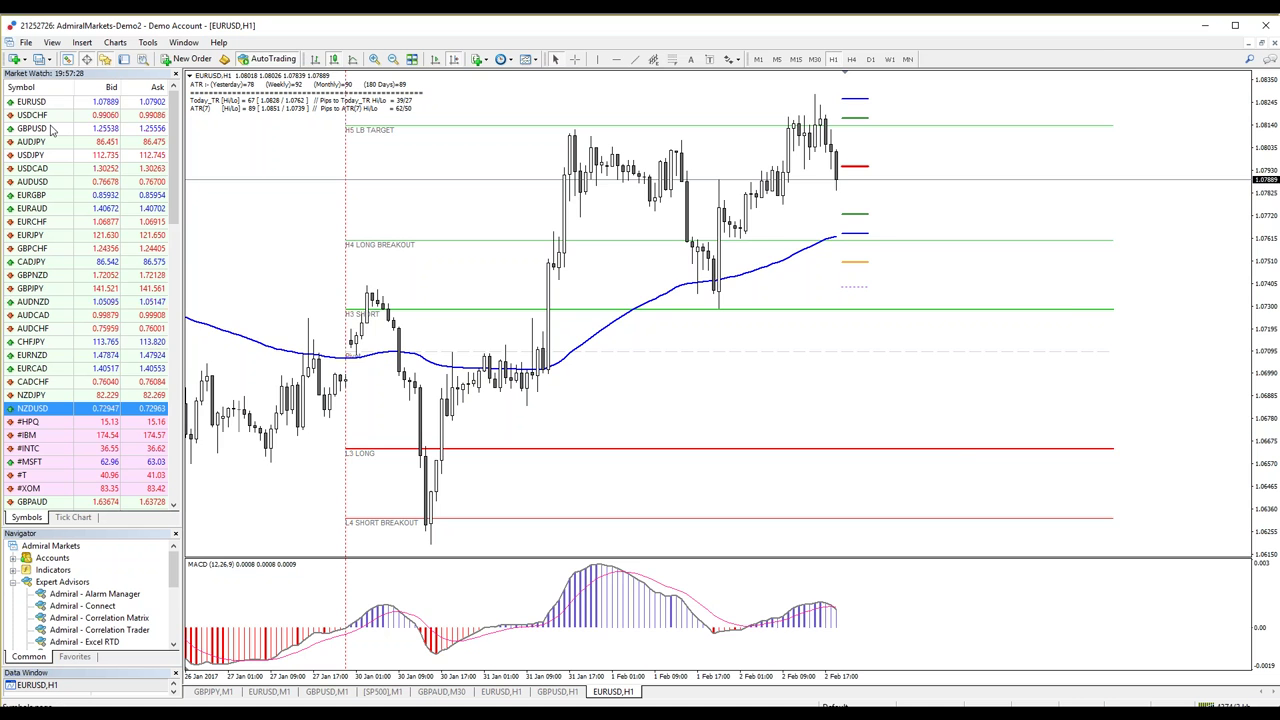
pyautogui.moveTo(52, 131); pyautogui.dragTo(421, 273)
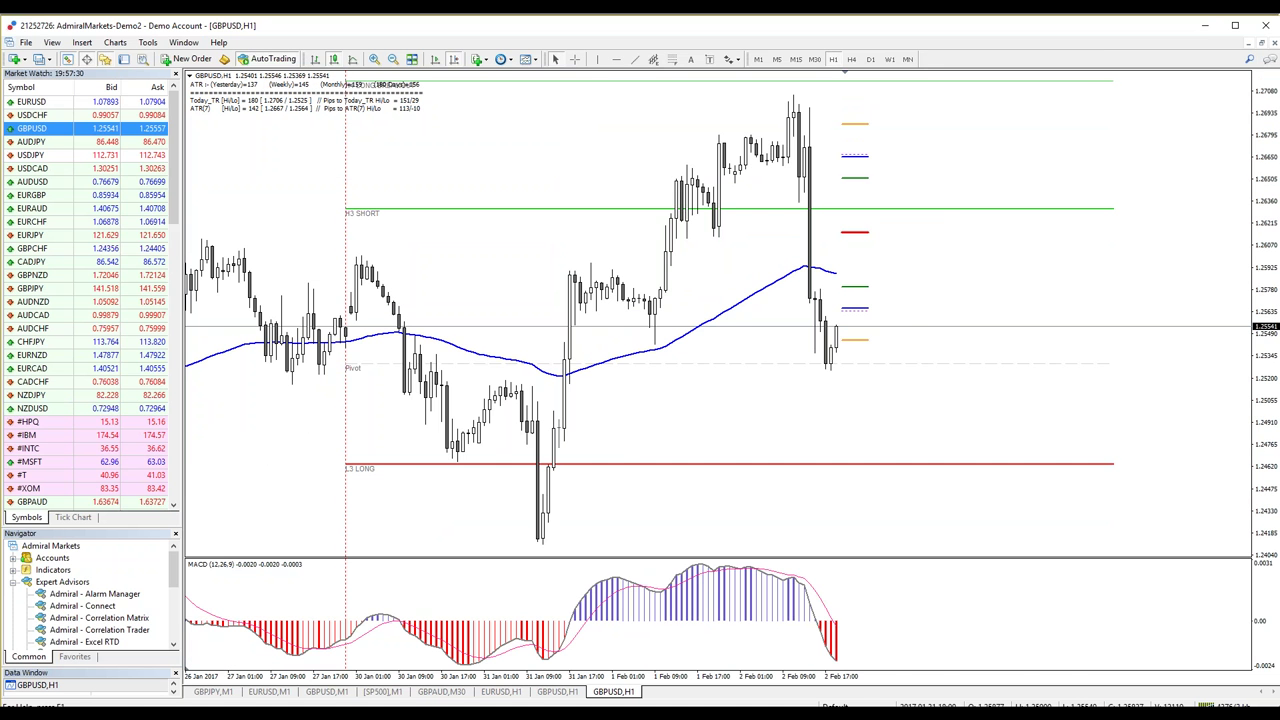
pyautogui.moveTo(98, 173); pyautogui.dragTo(456, 393)
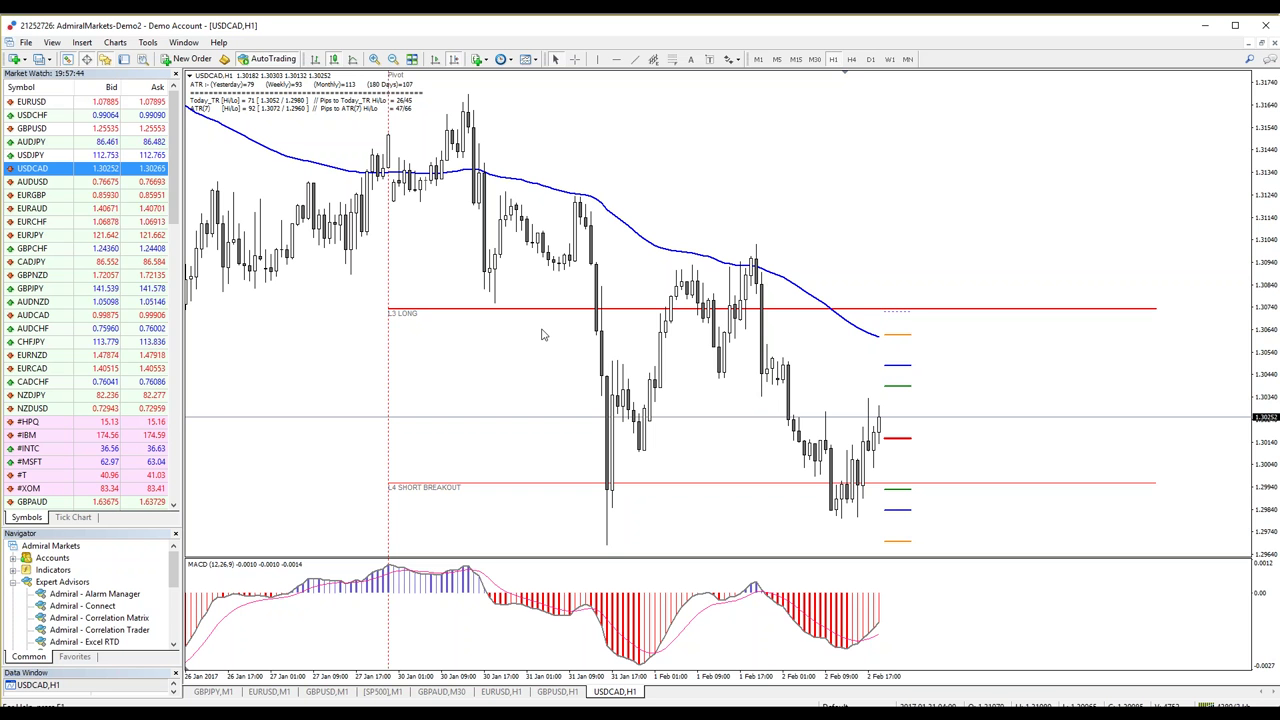
# - Draw horizontal lines on the USDCAD H1 chart at the 1 February swing low, about 1.3036, and the 30 January low, about 1.3076
pyautogui.click(616, 59)
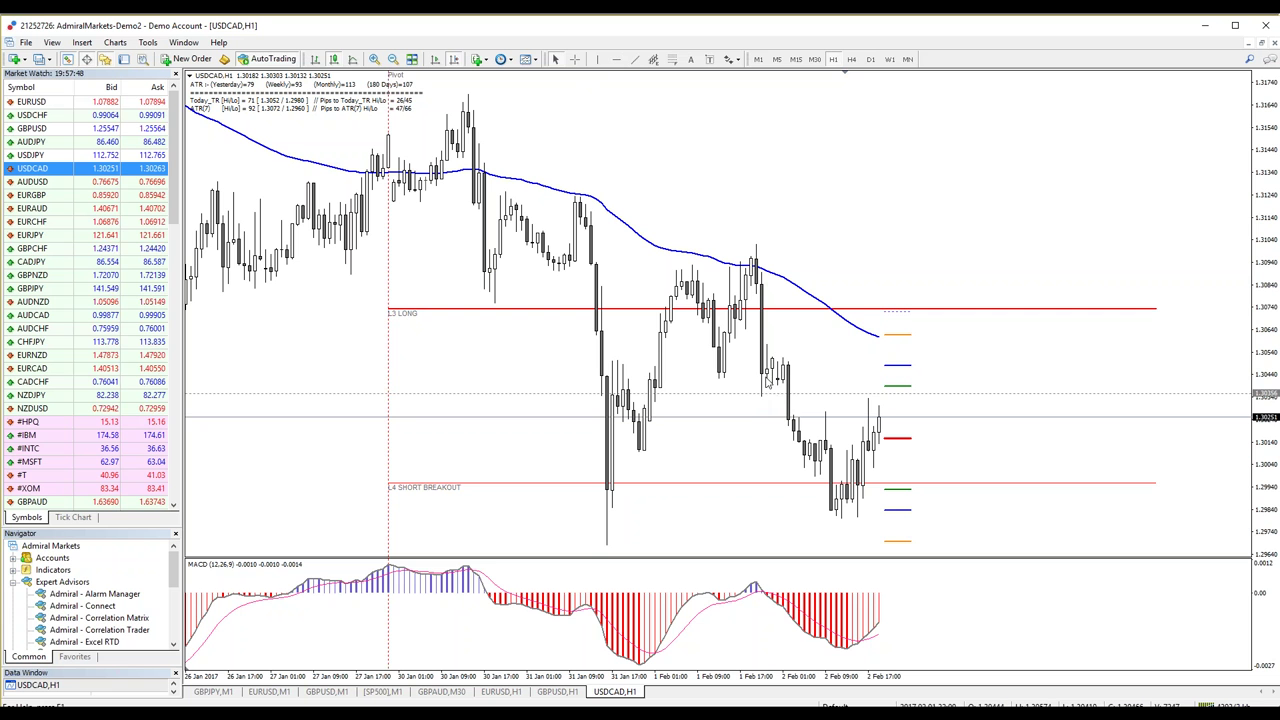
pyautogui.click(618, 60)
pyautogui.click(485, 302)
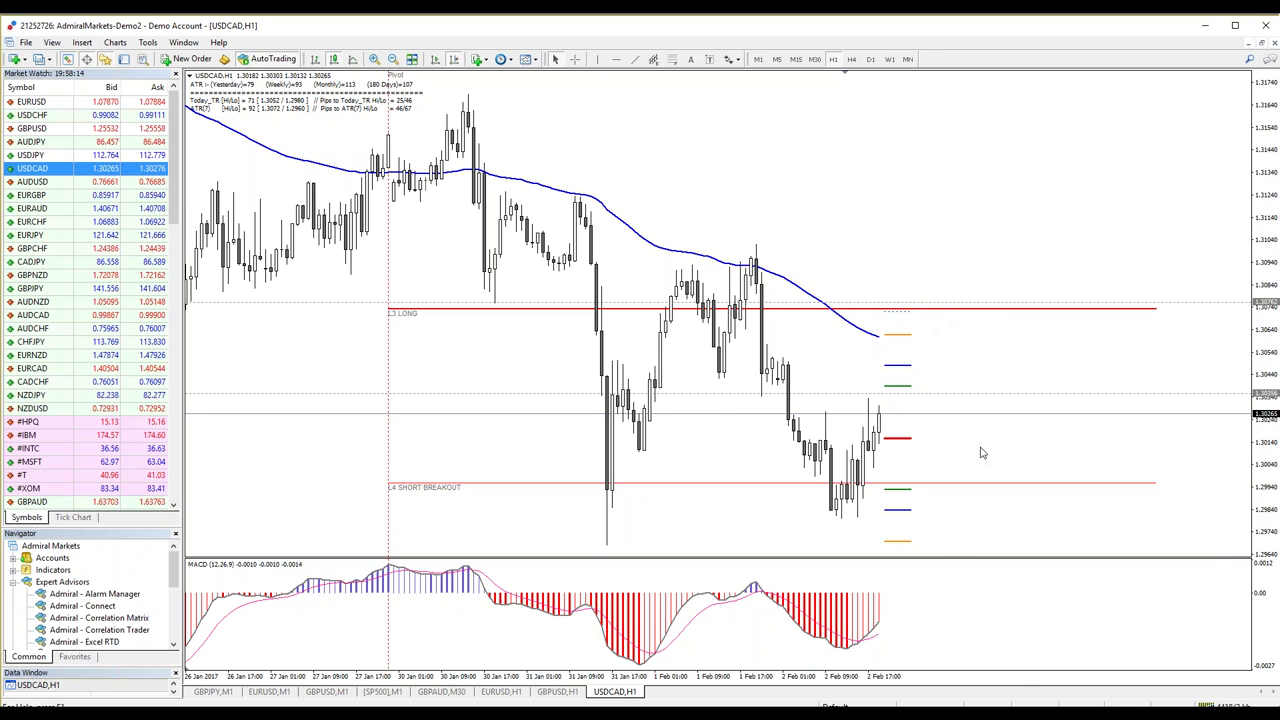
# - Draw a horizontal line at USDCAD's 2 January 2017 swing low, about 1.3385
pyautogui.moveTo(424, 423); pyautogui.dragTo(1009, 425)
pyautogui.moveTo(480, 406); pyautogui.dragTo(917, 380)
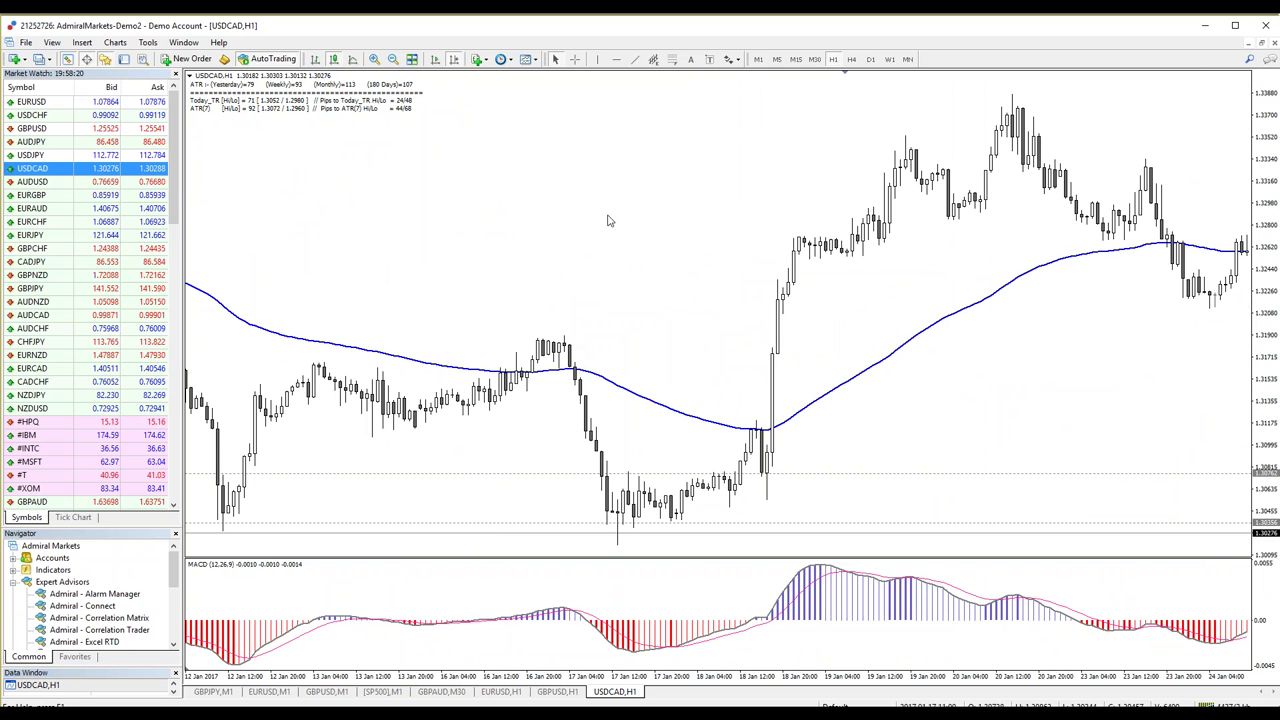
pyautogui.moveTo(576, 349); pyautogui.dragTo(876, 356)
pyautogui.moveTo(456, 360); pyautogui.dragTo(689, 364)
pyautogui.scroll(5, 689, 380)
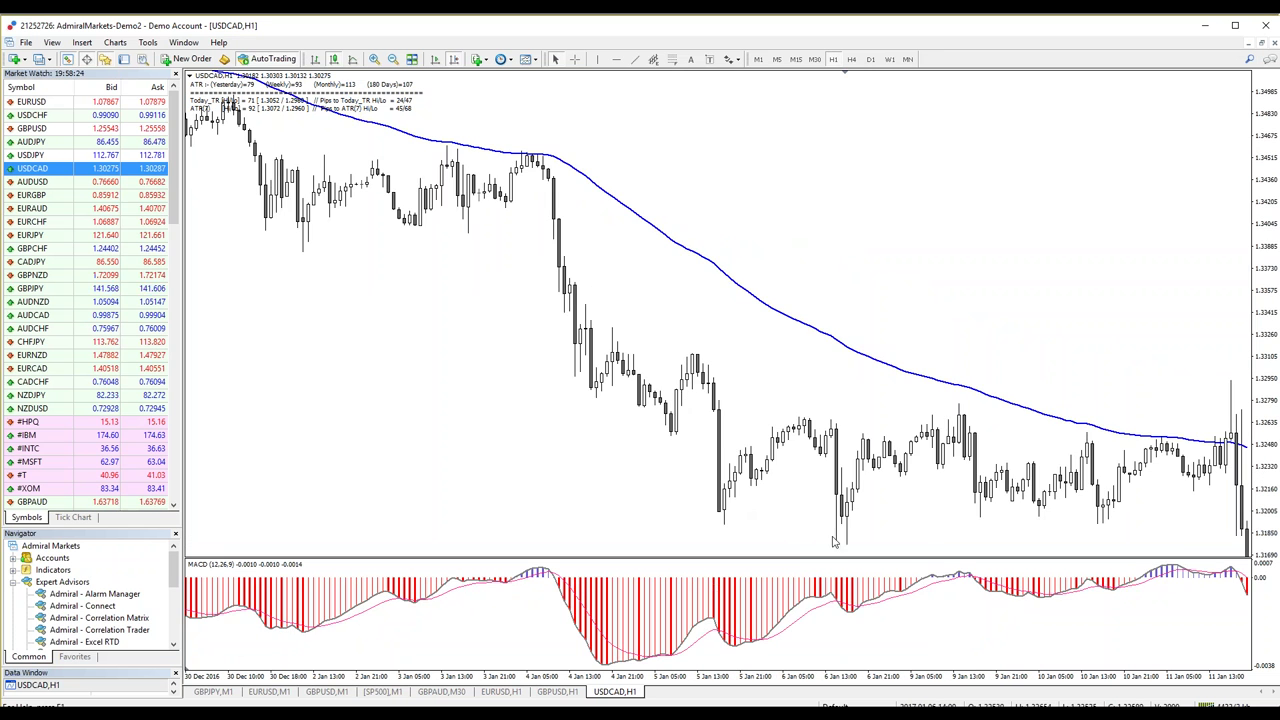
pyautogui.scroll(10, 566, 366)
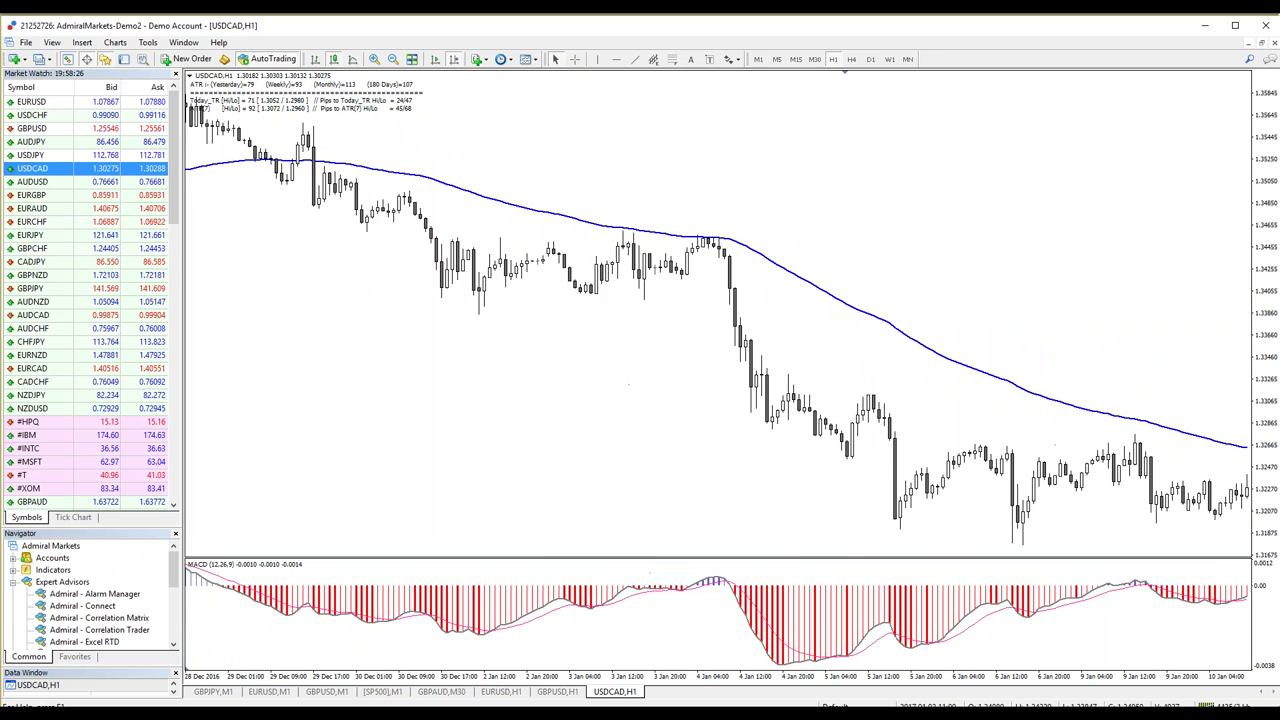
pyautogui.click(616, 60)
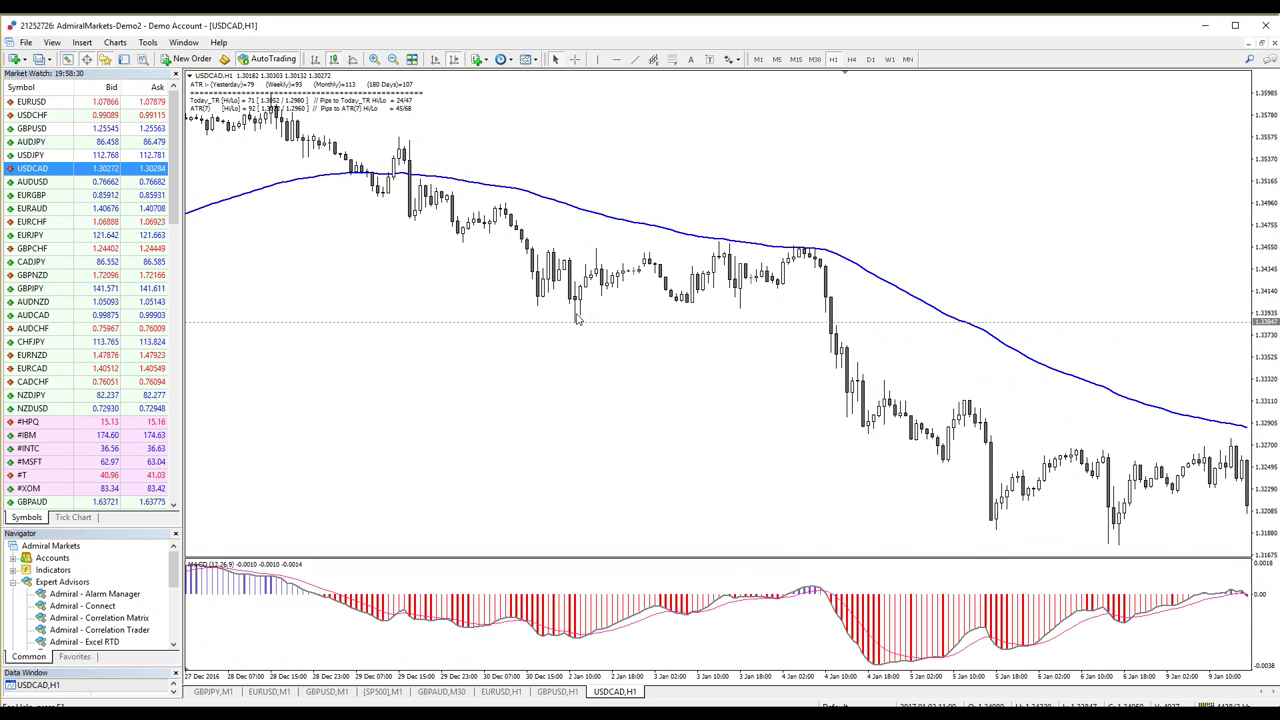
# - Draw a horizontal line at USDCAD's 5 January swing low preceding the drop, about 1.3254
pyautogui.scroll(-5, 887, 233)
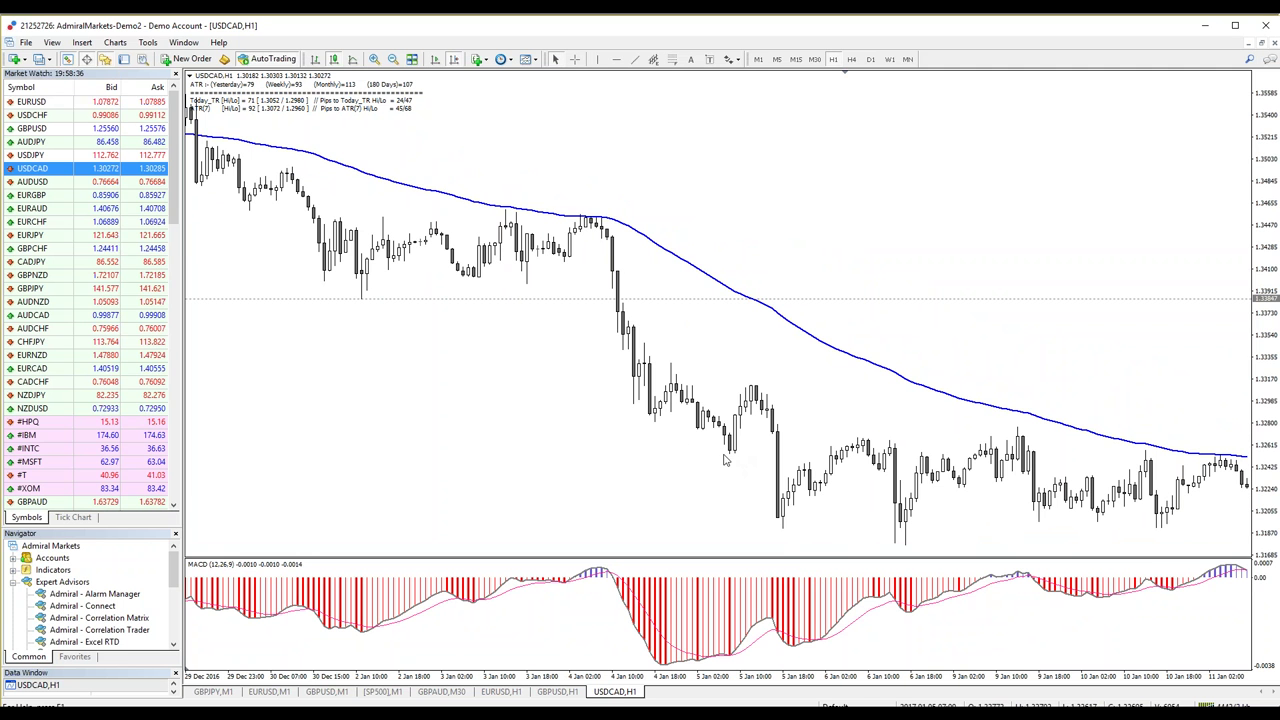
pyautogui.click(616, 59)
pyautogui.moveTo(700, 413); pyautogui.dragTo(706, 453)
# - Draw a horizontal line at the long lower wick of USDCAD's 11 January sell-off, about 1.3119
pyautogui.scroll(-4, 757, 453)
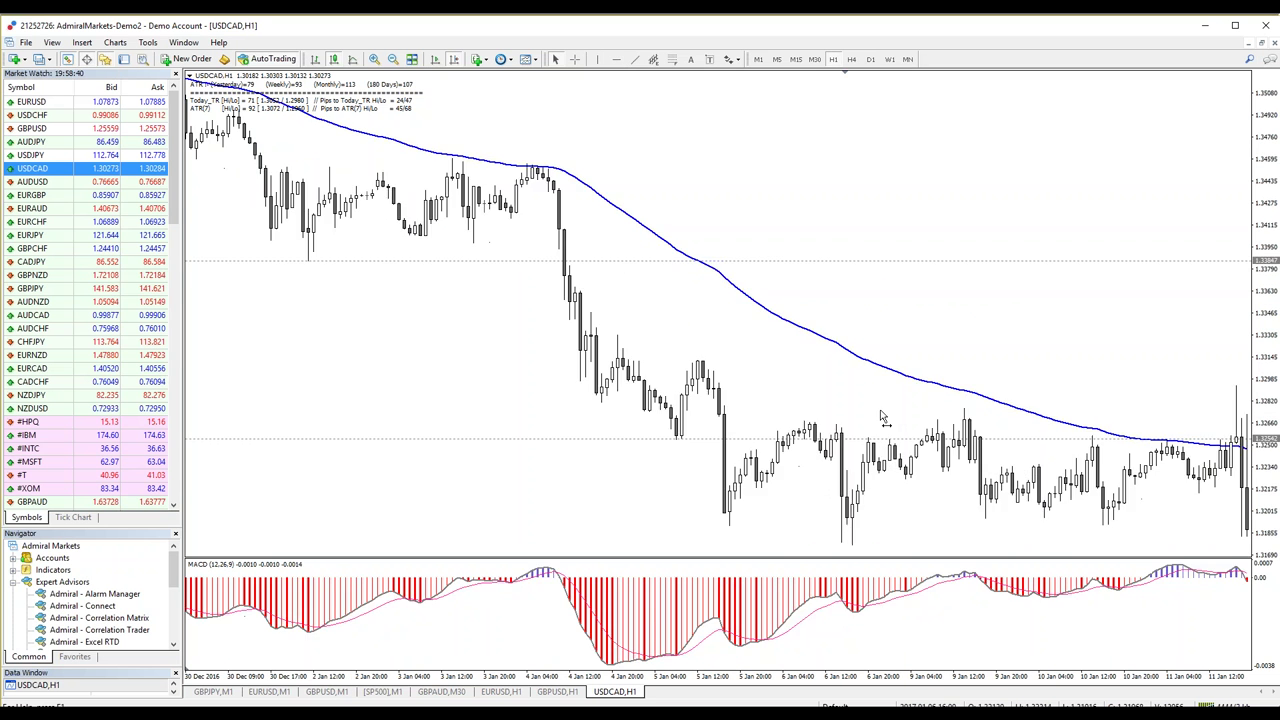
pyautogui.scroll(-4, 993, 366)
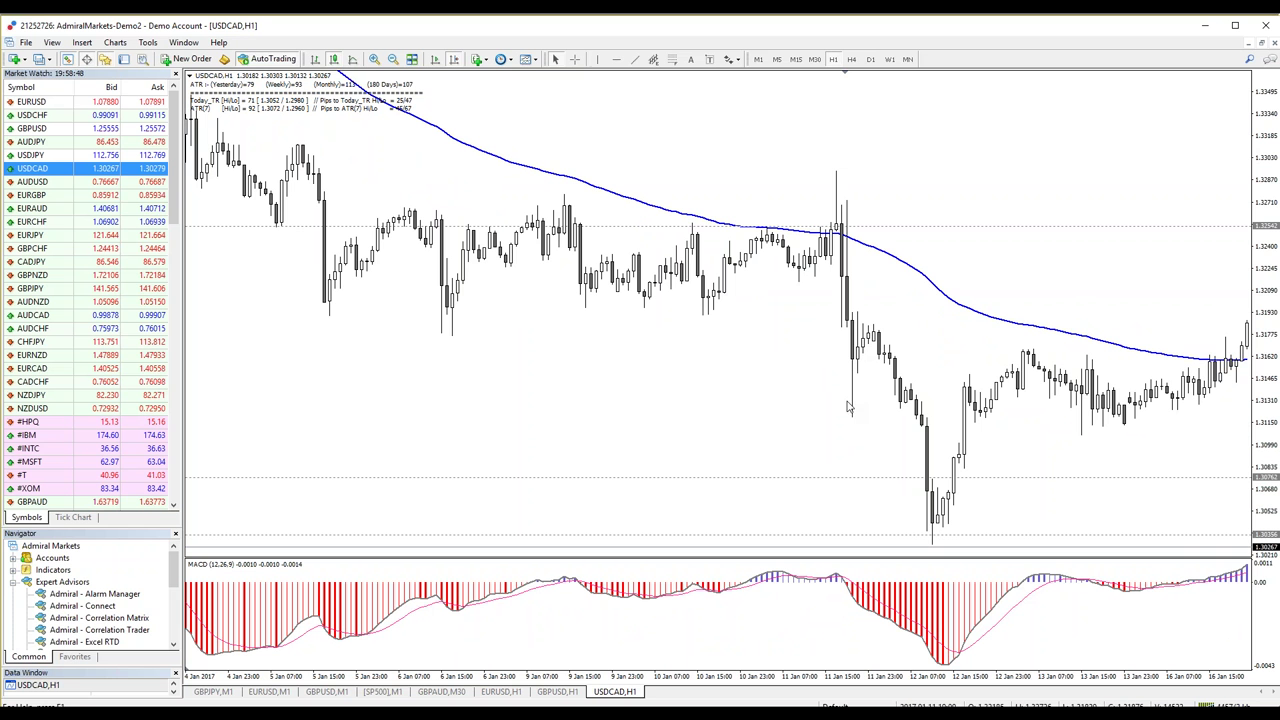
pyautogui.click(616, 59)
pyautogui.moveTo(744, 370); pyautogui.dragTo(731, 418)
# - Draw a horizontal line at USDCAD's 6 January swing low, about 1.3176
pyautogui.scroll(-3, 938, 463)
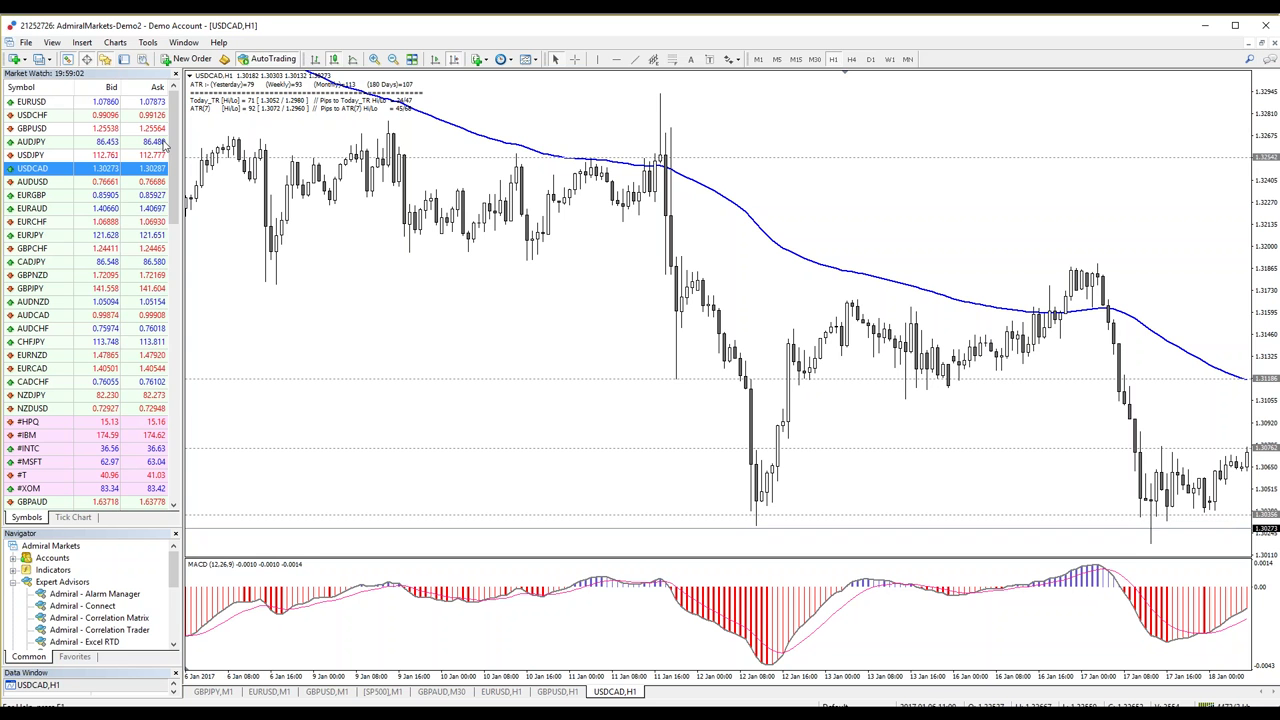
pyautogui.click(616, 59)
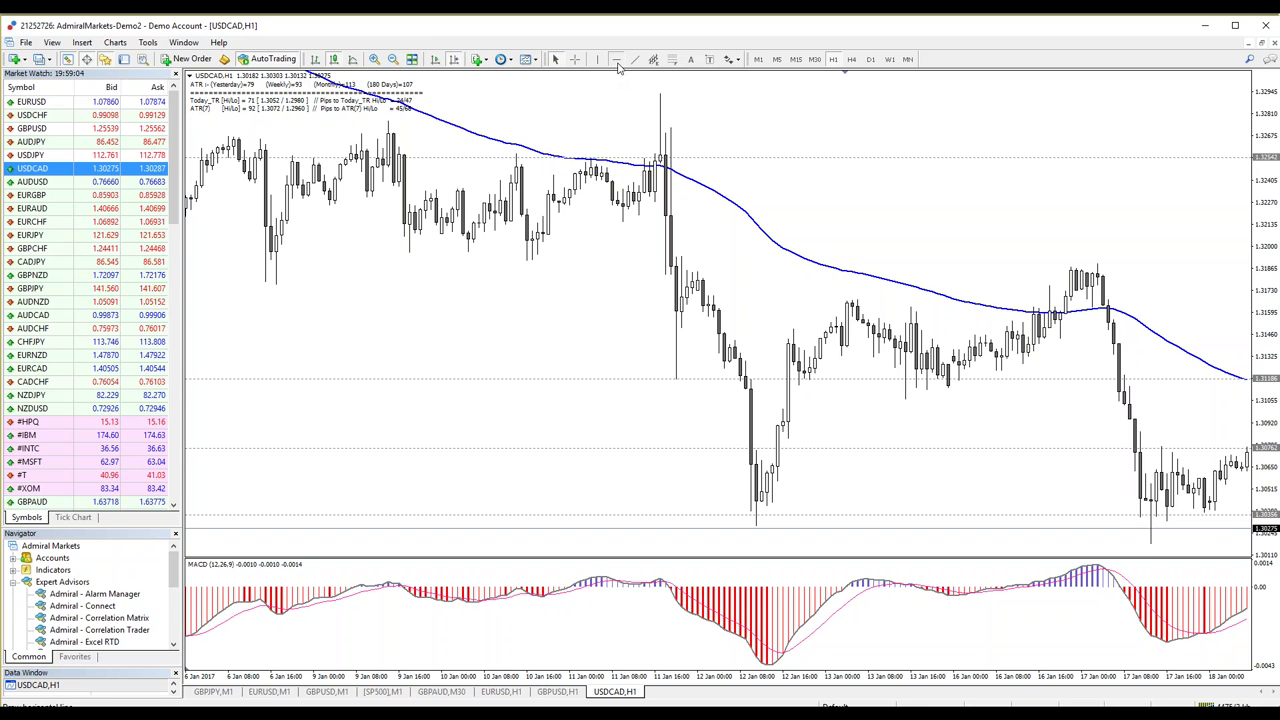
pyautogui.click(368, 286)
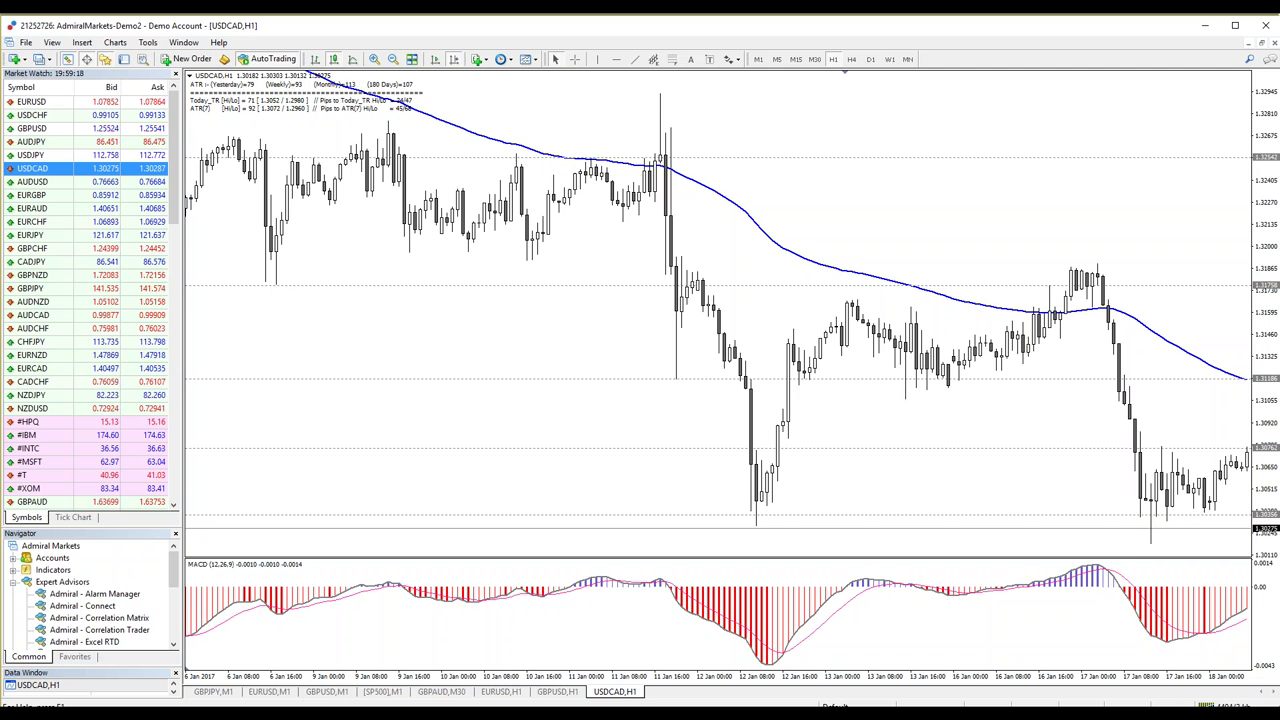
pyautogui.moveTo(352, 340); pyautogui.dragTo(385, 336)
pyautogui.moveTo(636, 304); pyautogui.dragTo(534, 371)
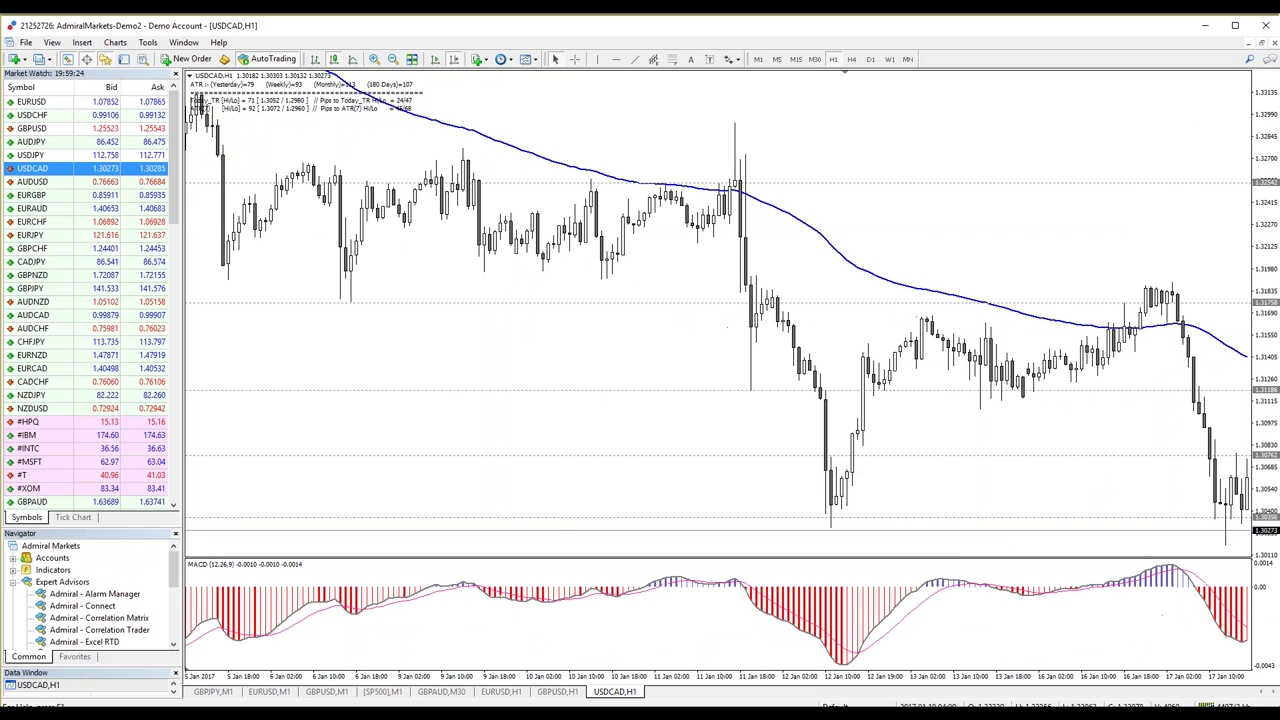